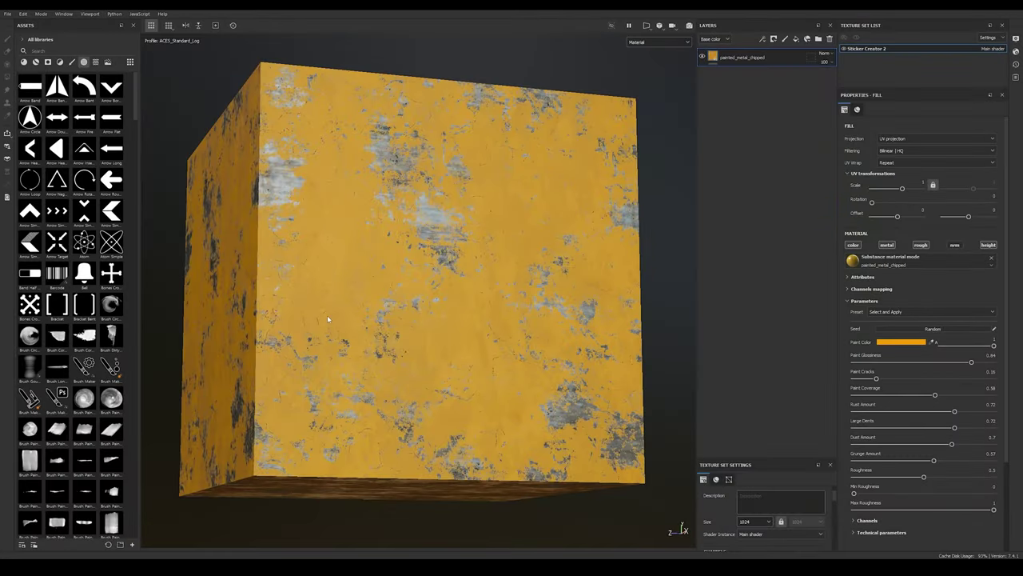
left_click_drag(385, 289, 390, 303, "alt")
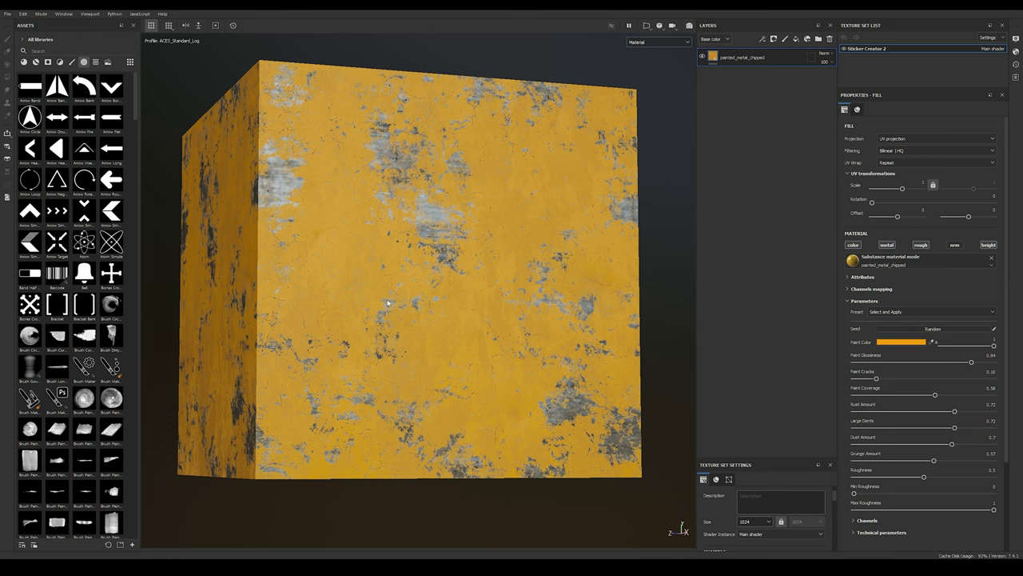
mouse_move(389, 305)
left_mouse_down("alt")
mouse_move(411, 325)
mouse_move(403, 318)
left_mouse_up("alt")
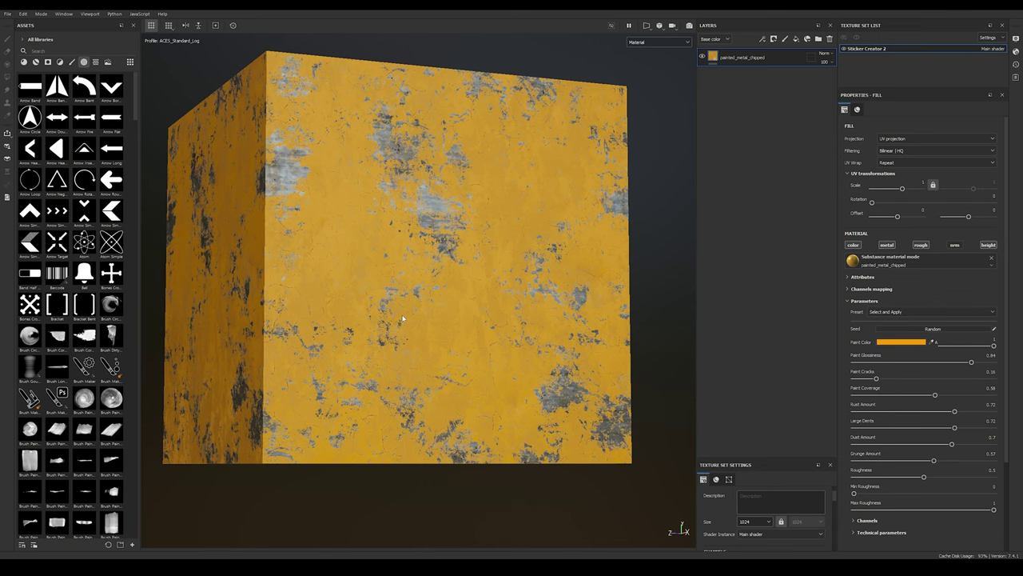
left_click_drag(403, 318, 424, 319, "alt")
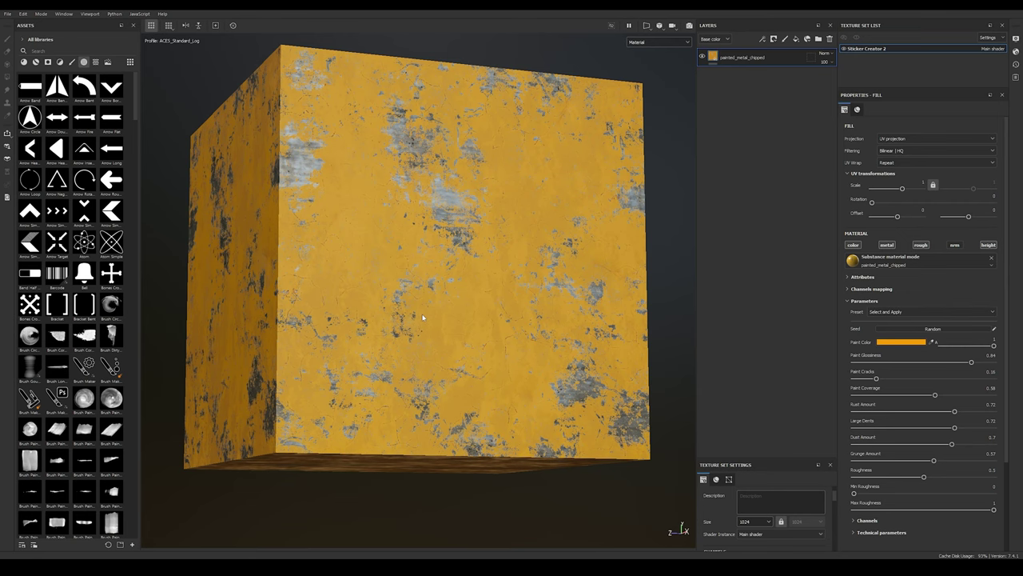
left_click_drag(424, 318, 434, 311, "alt")
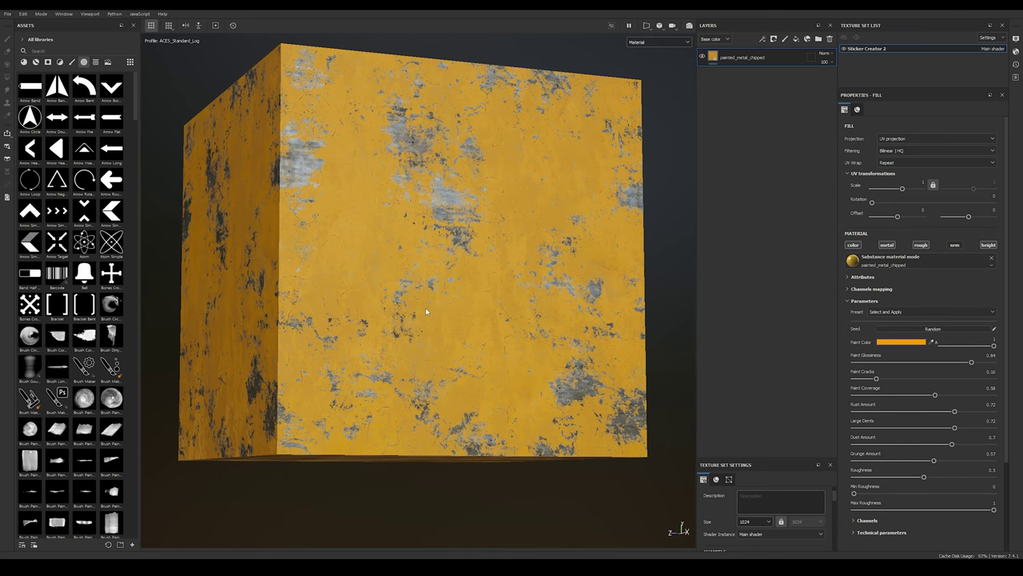
left_click_drag(426, 312, 453, 325, "alt")
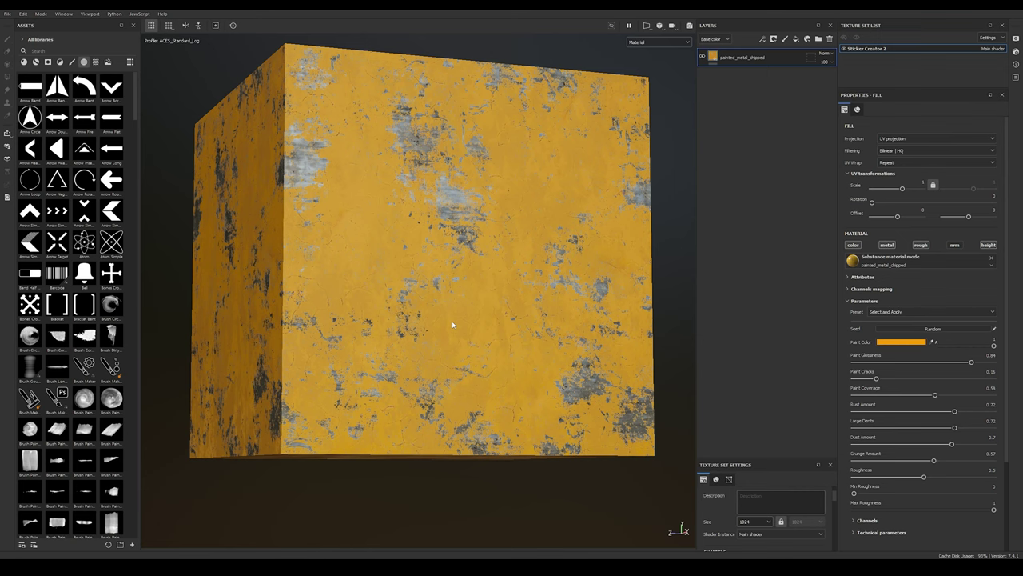
left_click_drag(451, 325, 440, 323, "alt")
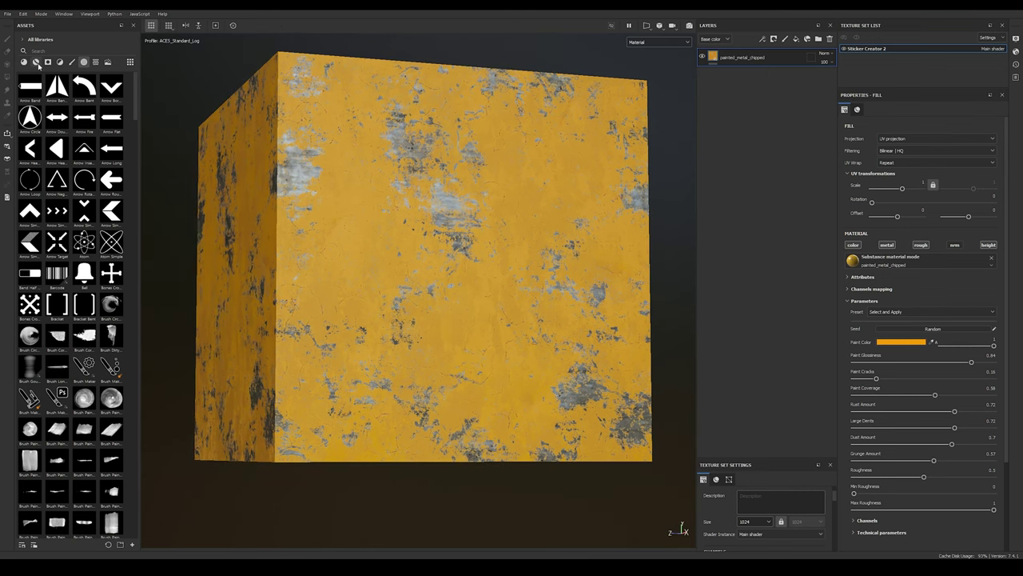
- Add the Sticker Creator 2 smart material above the painted_metal_chipped layer
left_click(35, 62)
scroll(90, 246, "down", 5)
scroll(91, 246, "down", 5)
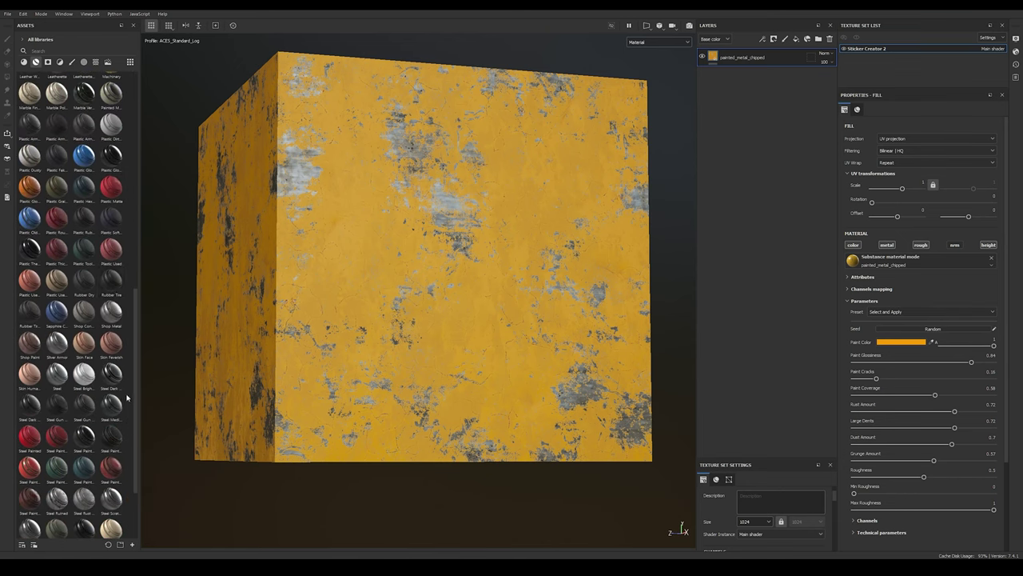
scroll(100, 400, "down", 3)
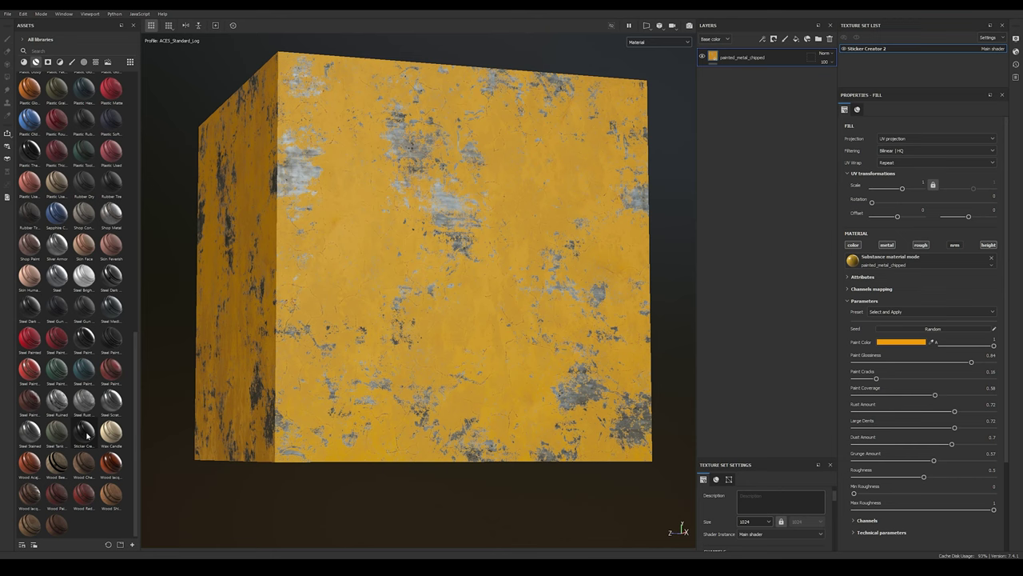
left_click_drag(86, 431, 743, 60)
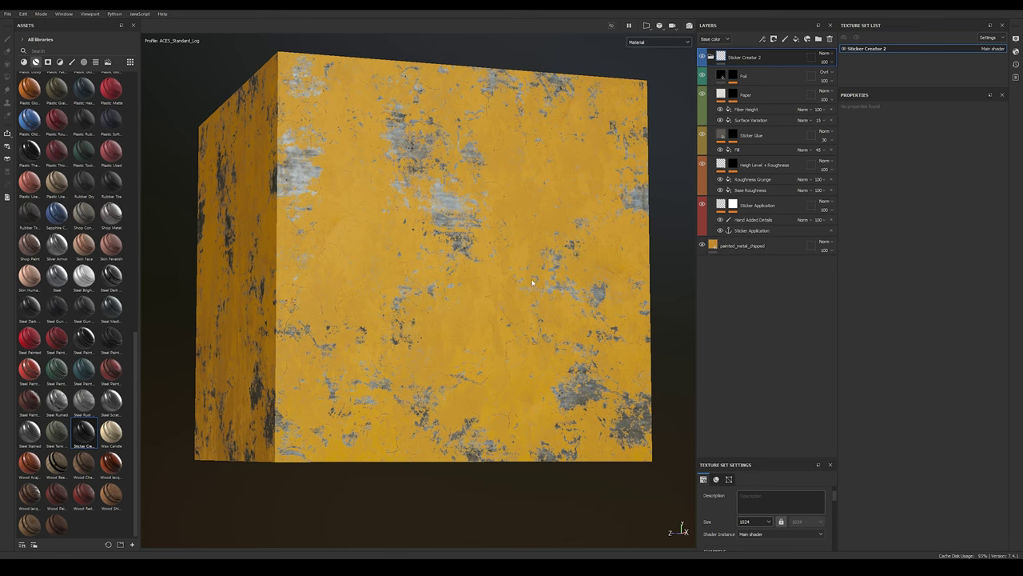
- Hide the Foil layer inside the Sticker Creator 2 group
mouse_move(532, 283)
left_mouse_down("alt")
mouse_move(523, 284)
mouse_move(533, 287)
left_mouse_up("alt")
middle_click_drag(533, 287, 507, 294, "alt")
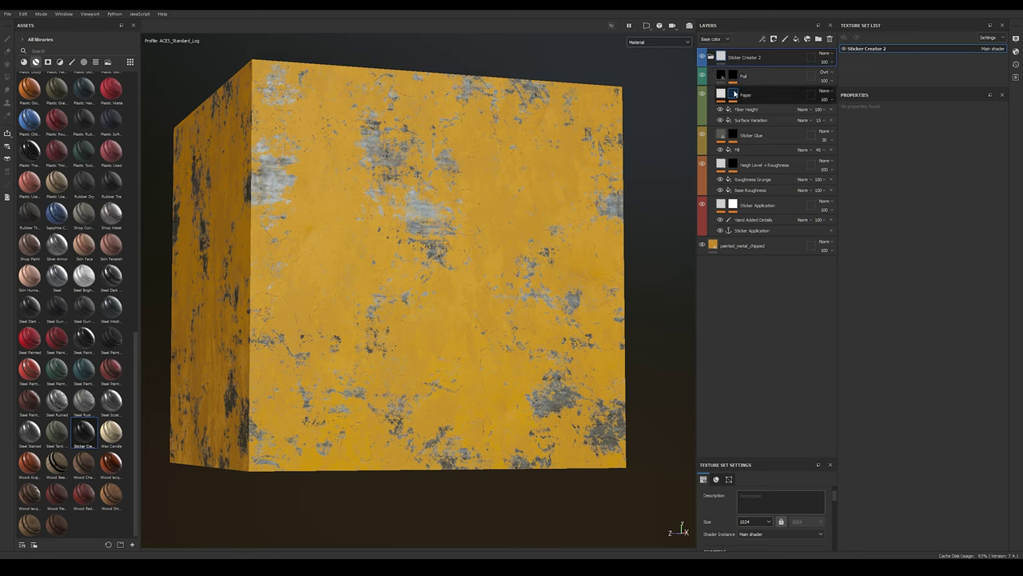
left_click(702, 75)
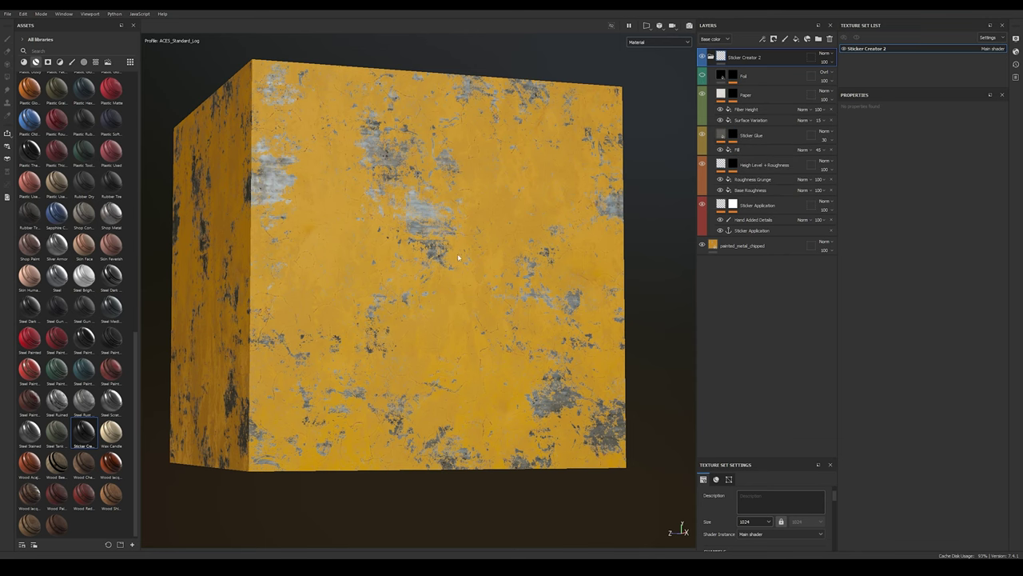
left_click_drag(459, 258, 446, 247, "alt")
middle_click_drag(474, 289, 480, 271, "alt")
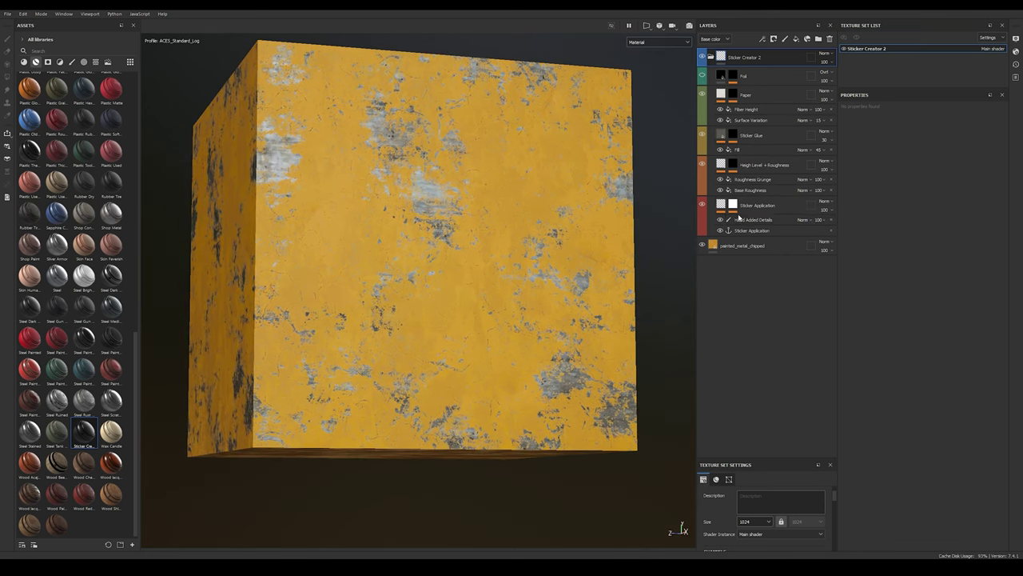
- Select the Sticker Application layer for painting and choose the Basic Hard brush
left_click(759, 219)
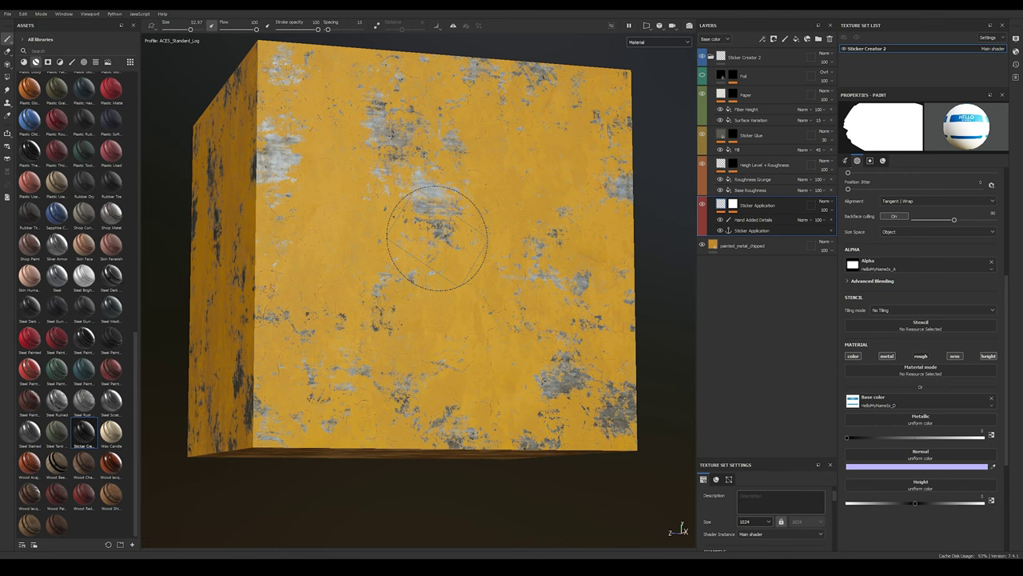
left_click(72, 63)
scroll(72, 259, "up", 8)
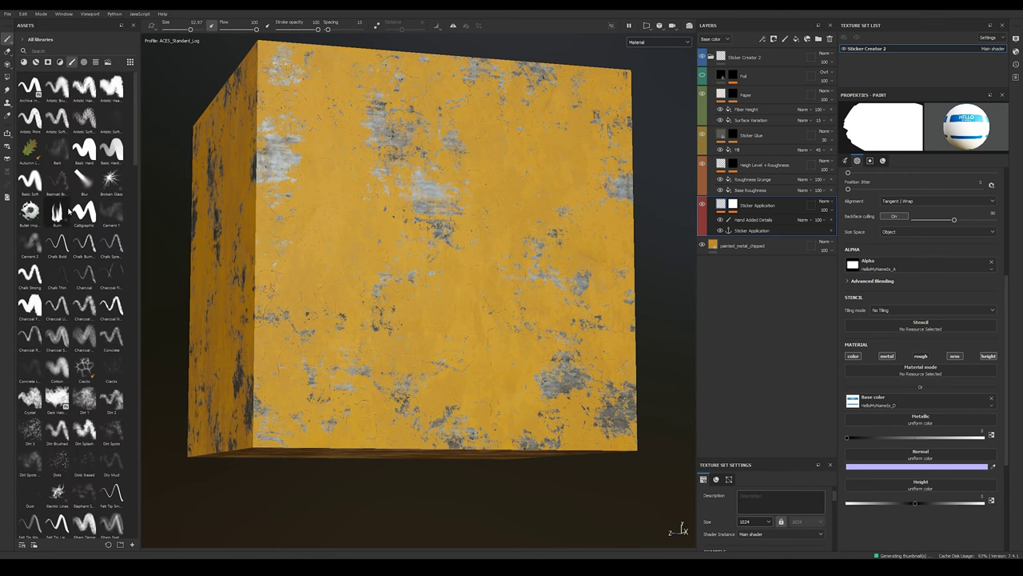
left_click(84, 150)
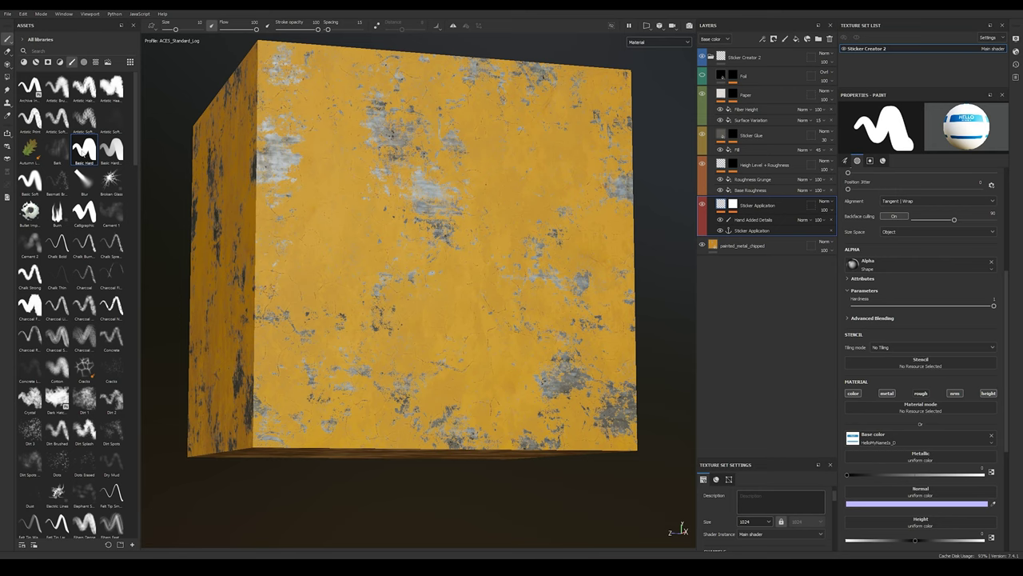
mouse_move(84, 152)
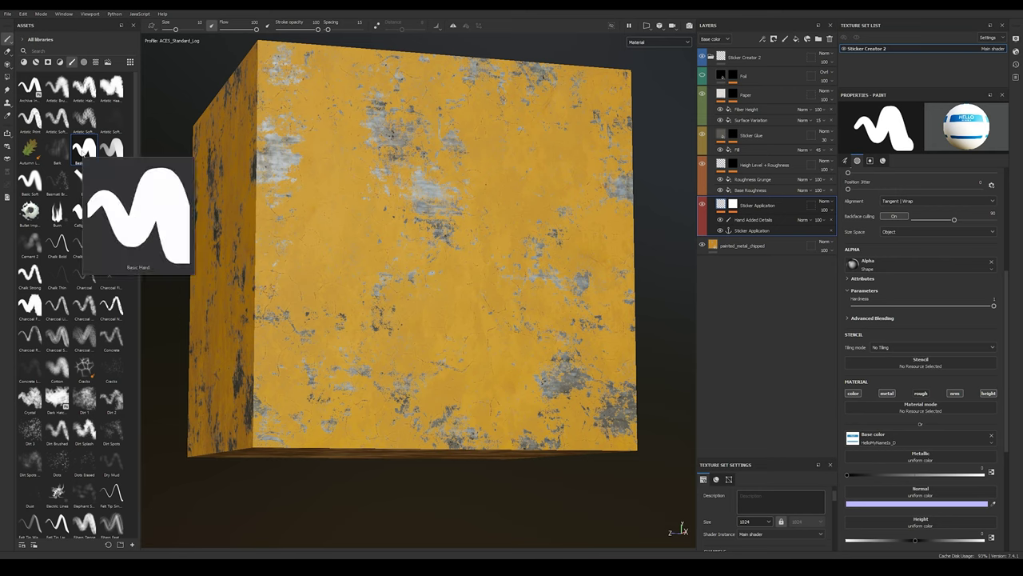
- Show only the project's textures in the asset library and assign HelloMyNameIs_D as the brush's base color
left_click(23, 40)
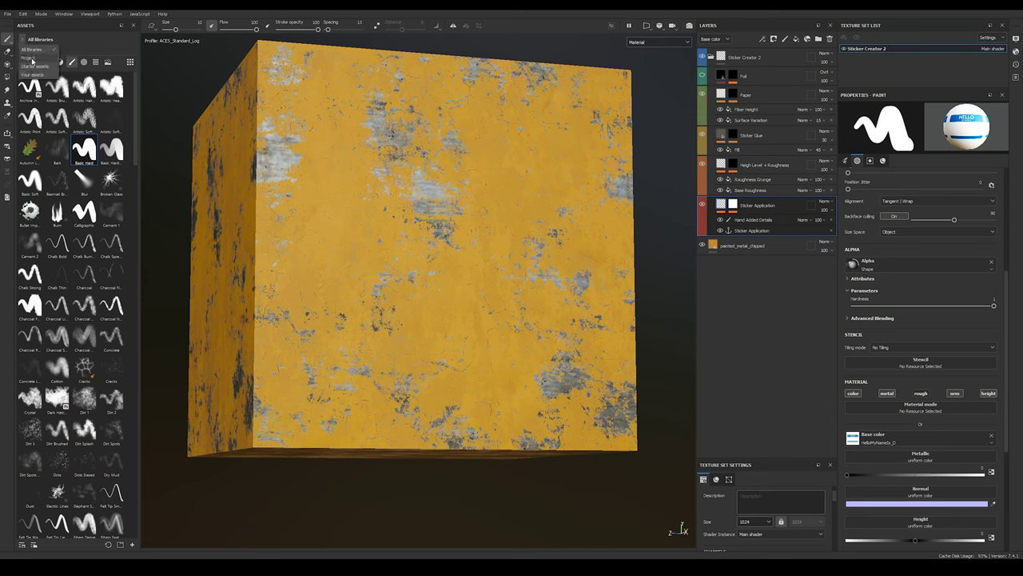
left_click(32, 59)
left_click(96, 62)
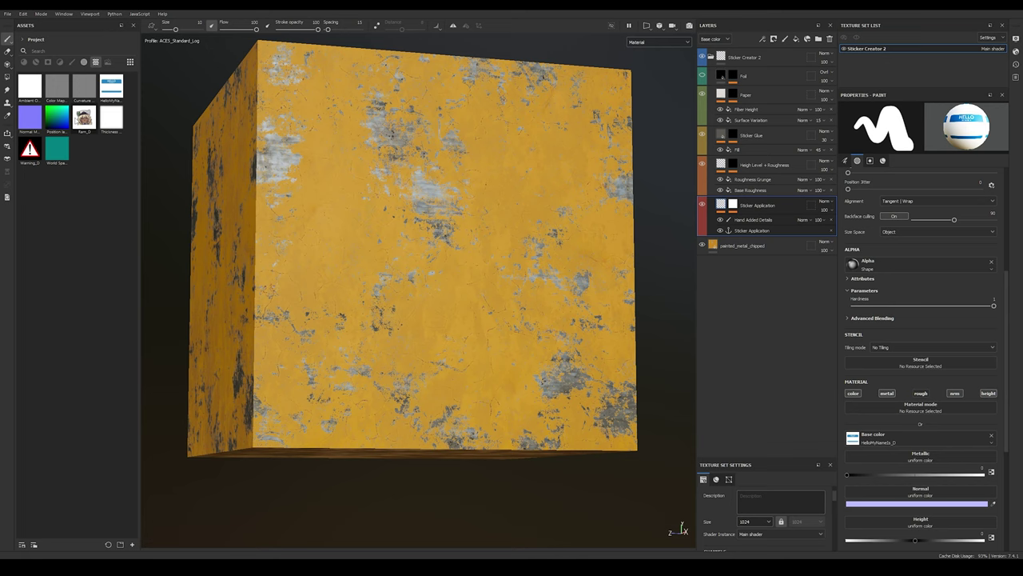
scroll(924, 382, "down", 2)
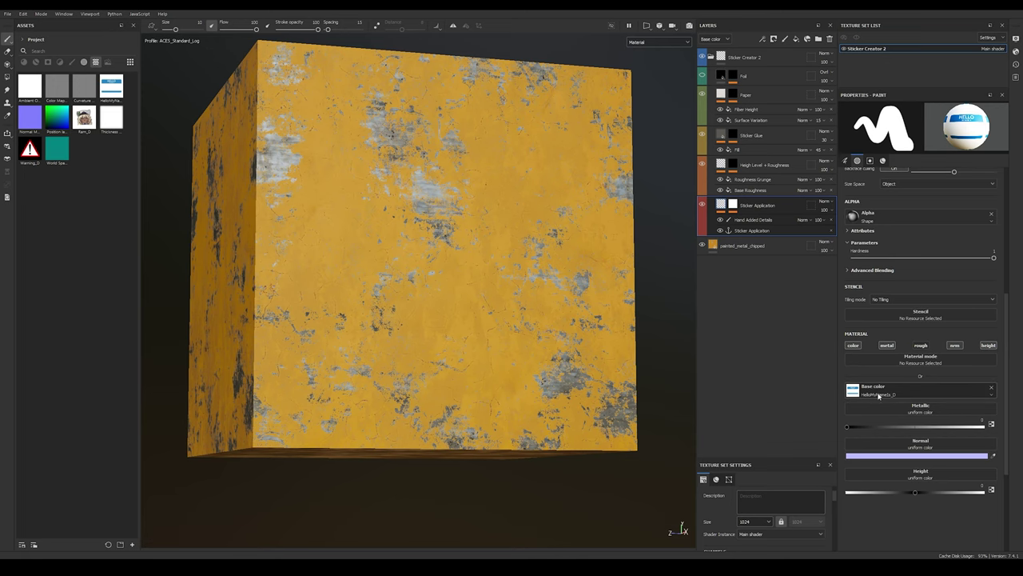
left_click_drag(111, 86, 926, 395)
- Assign the project alpha HelloMyNameIs_A as the brush's alpha
scroll(920, 400, "up", 3)
left_click(84, 62)
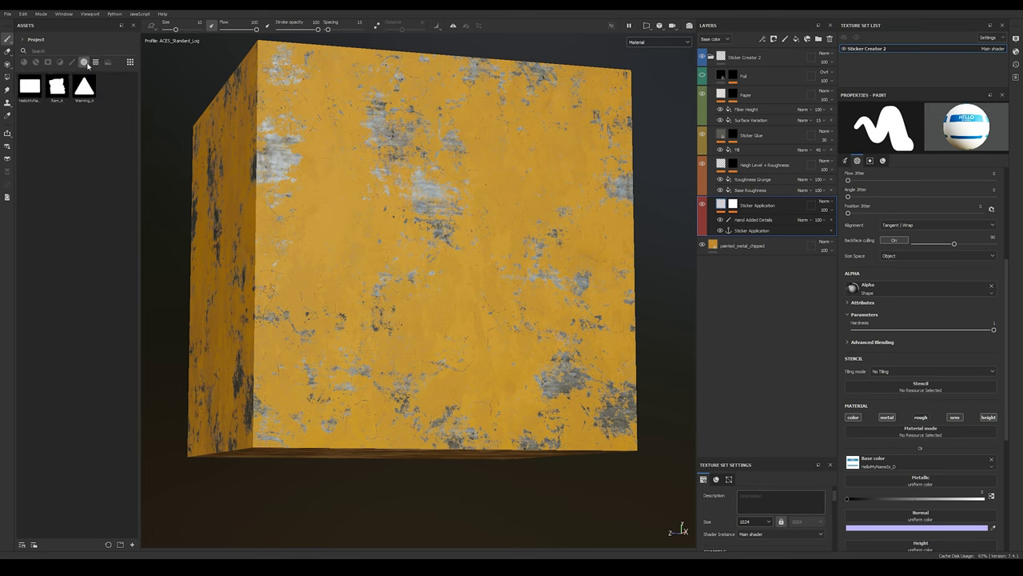
left_click_drag(30, 88, 929, 295)
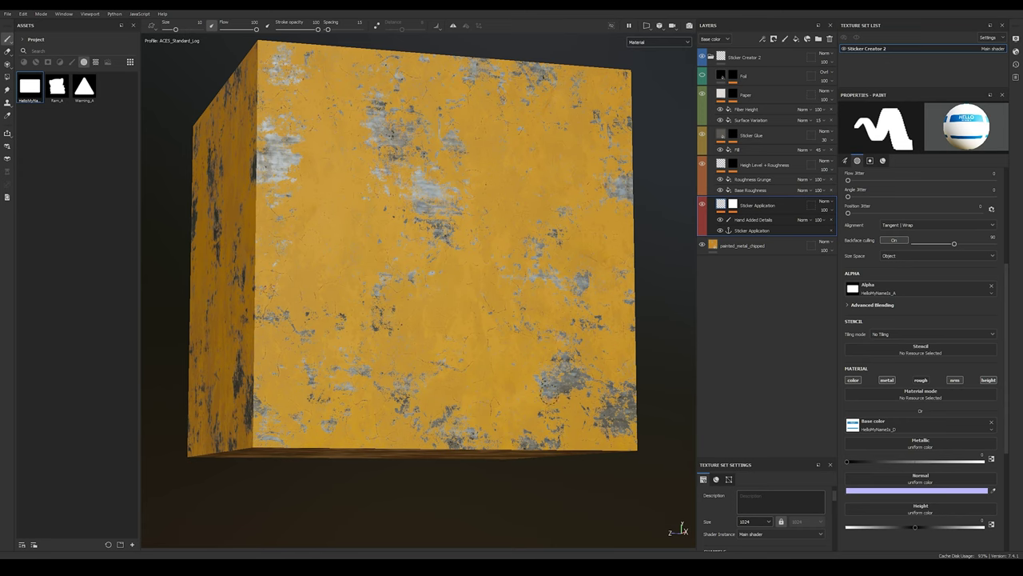
- Stamp an upright name-tag sticker near the middle of the cube's front face
left_click_drag(550, 390, 468, 331, "alt")
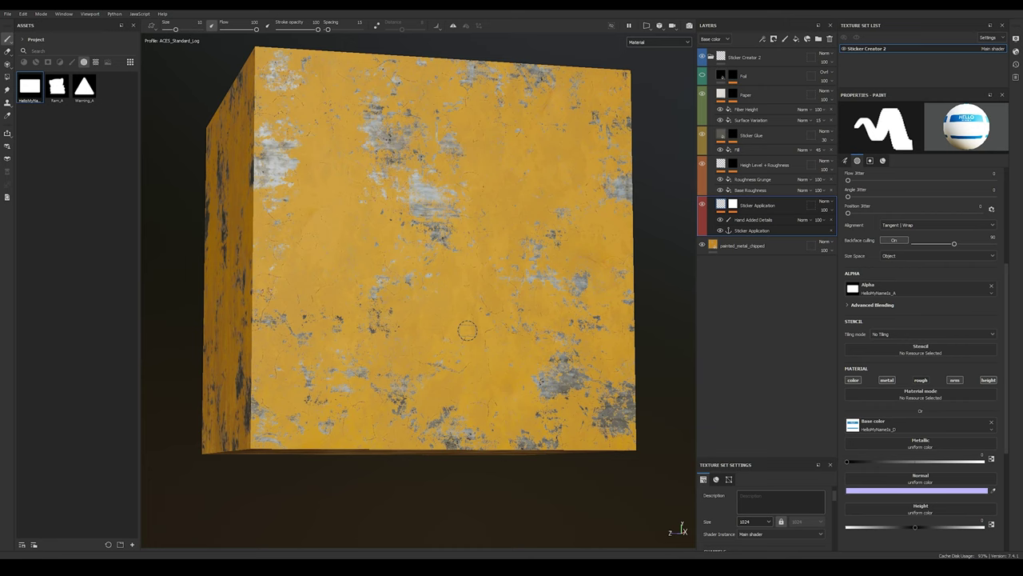
middle_click_drag(489, 362, 487, 375, "alt")
right_click_drag(487, 374, 511, 381, "alt")
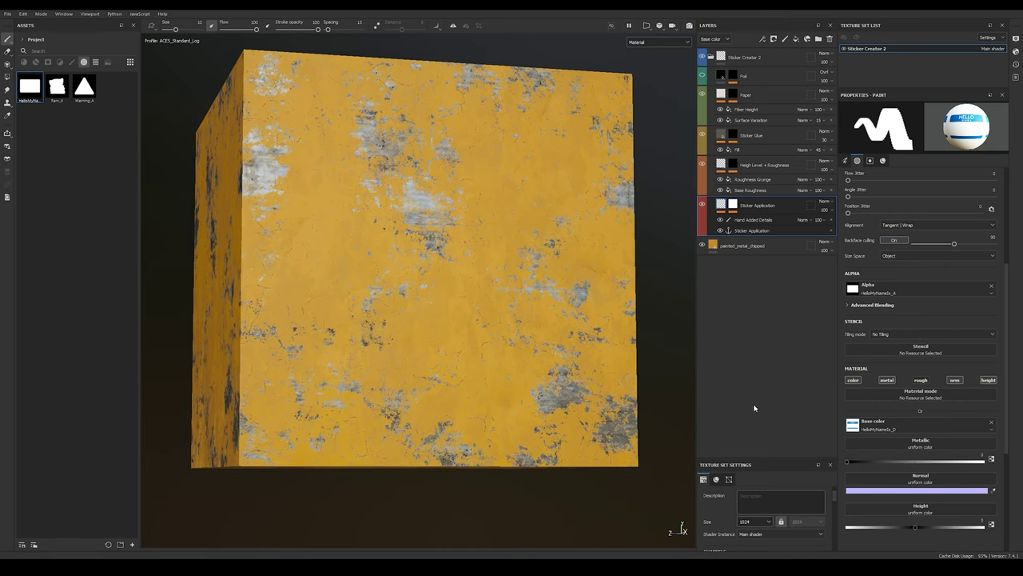
left_click_drag(436, 312, 420, 348, "alt")
left_click(422, 330)
- Stamp two smaller, tilted name-tag stickers in the upper left and upper right of the cube's front face, the right one at brush size about 61
right_click_drag(341, 233, 316, 227, "ctrl")
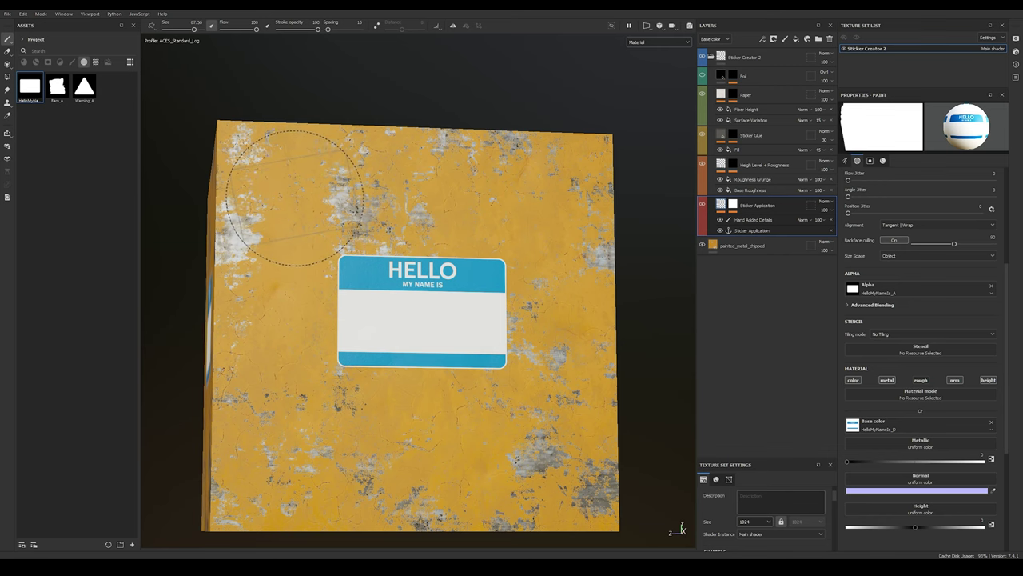
left_click(294, 199)
middle_click_drag(422, 253, 366, 269, "alt")
right_click_drag(490, 256, 471, 253, "ctrl")
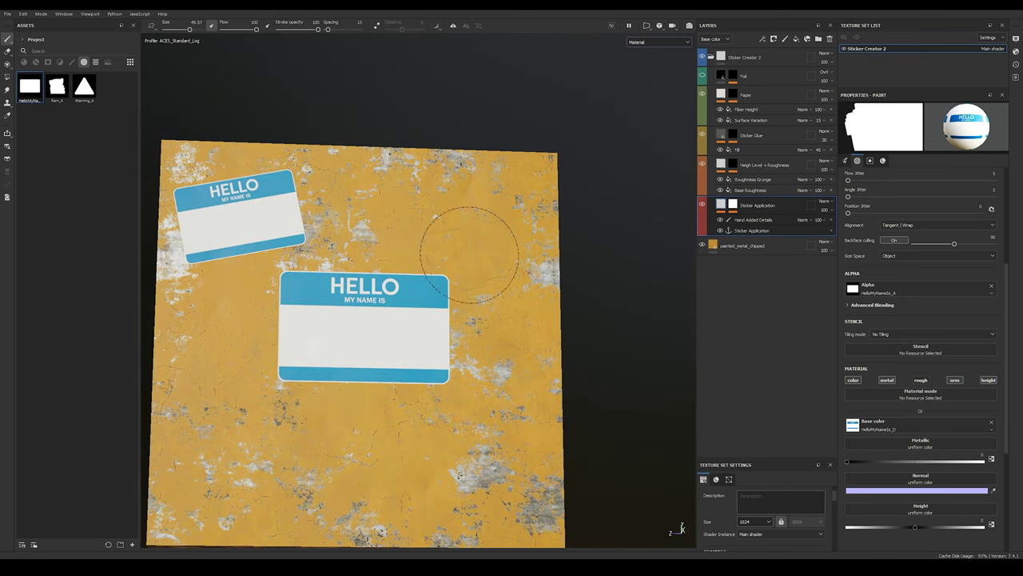
left_click_drag(471, 253, 461, 243, "ctrl")
right_click_drag(466, 227, 476, 224, "ctrl")
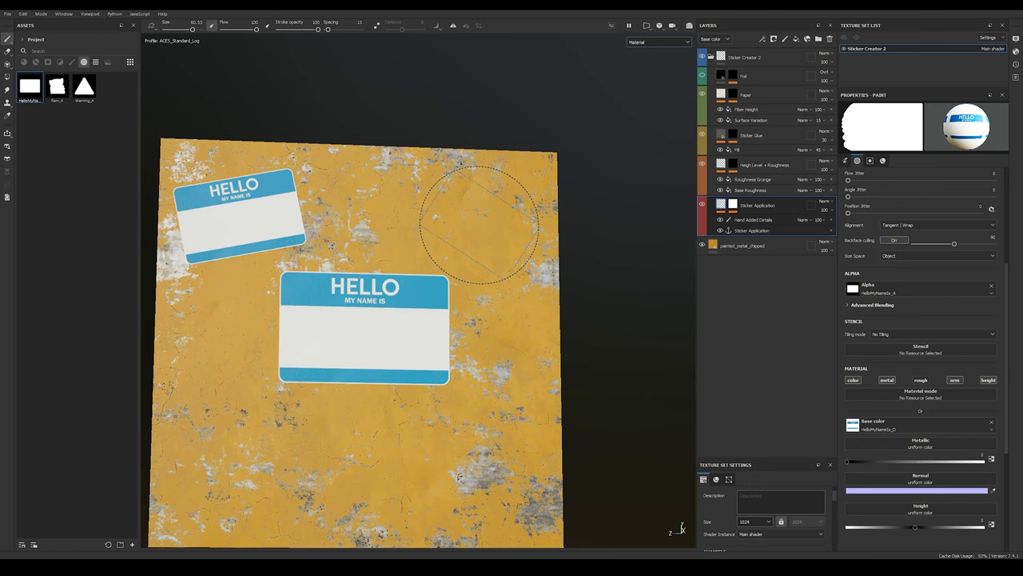
left_click(481, 218)
left_click_drag(466, 266, 462, 283, "alt")
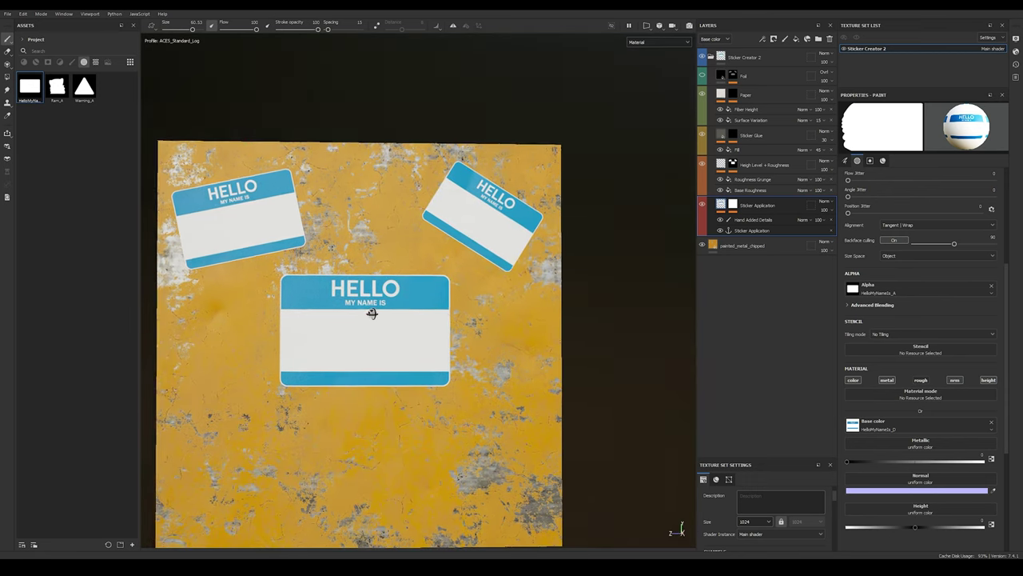
- Switch the brush to the character sticker, using Ram_A as the alpha and Ram_D as the base color
mouse_move(365, 285)
left_mouse_down("alt")
mouse_move(319, 312)
mouse_move(325, 279)
mouse_move(384, 327)
mouse_move(400, 320)
mouse_move(336, 288)
mouse_move(371, 313)
mouse_move(347, 311)
mouse_move(365, 331)
mouse_move(489, 375)
mouse_move(420, 351)
mouse_move(441, 376)
mouse_move(491, 376)
left_mouse_up("alt")
scroll(424, 375, "down", 2)
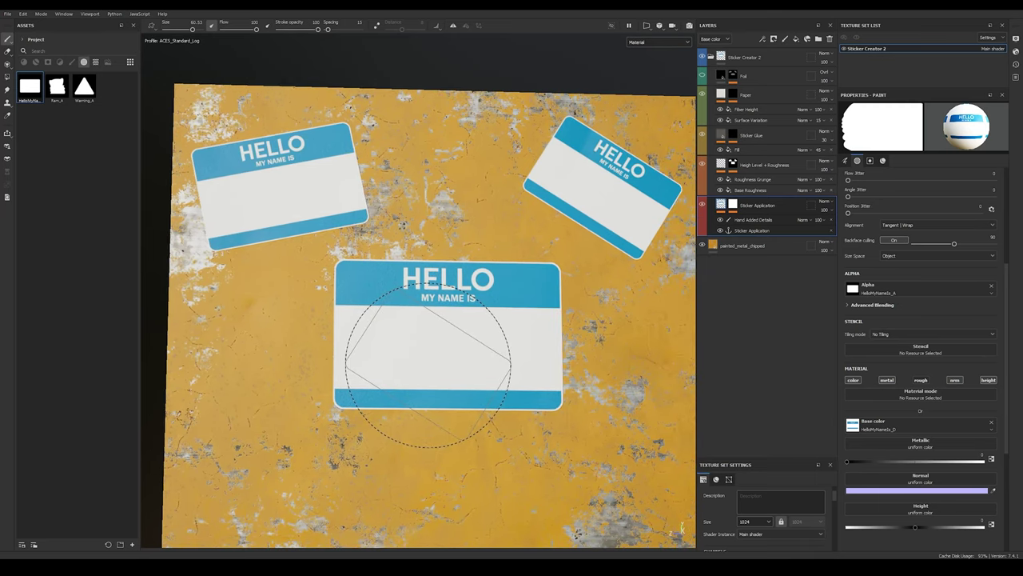
mouse_move(434, 389)
left_mouse_down("alt")
mouse_move(413, 365)
mouse_move(423, 293)
left_mouse_up("alt")
left_click_drag(412, 338, 507, 251, "alt")
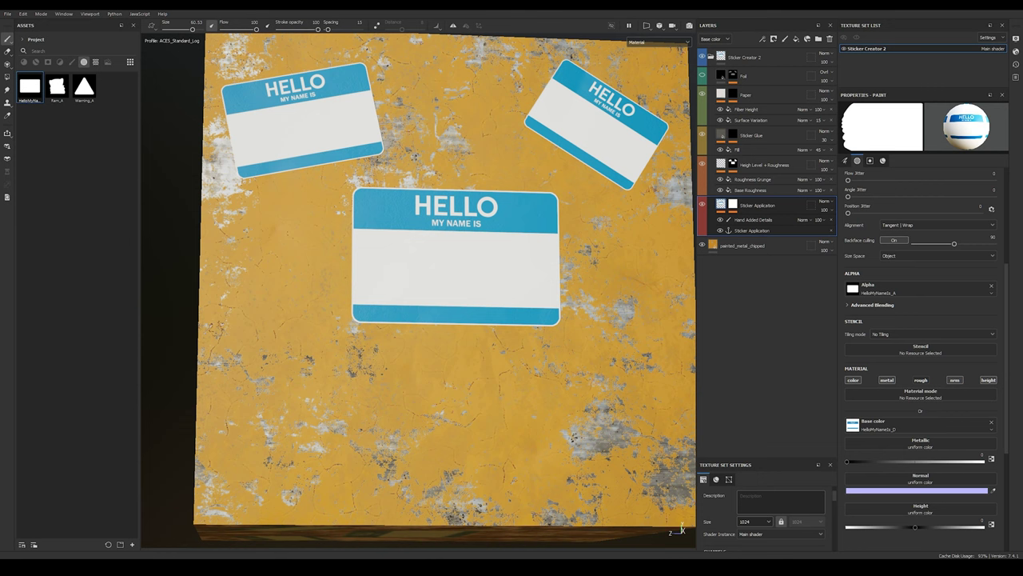
left_click(60, 89)
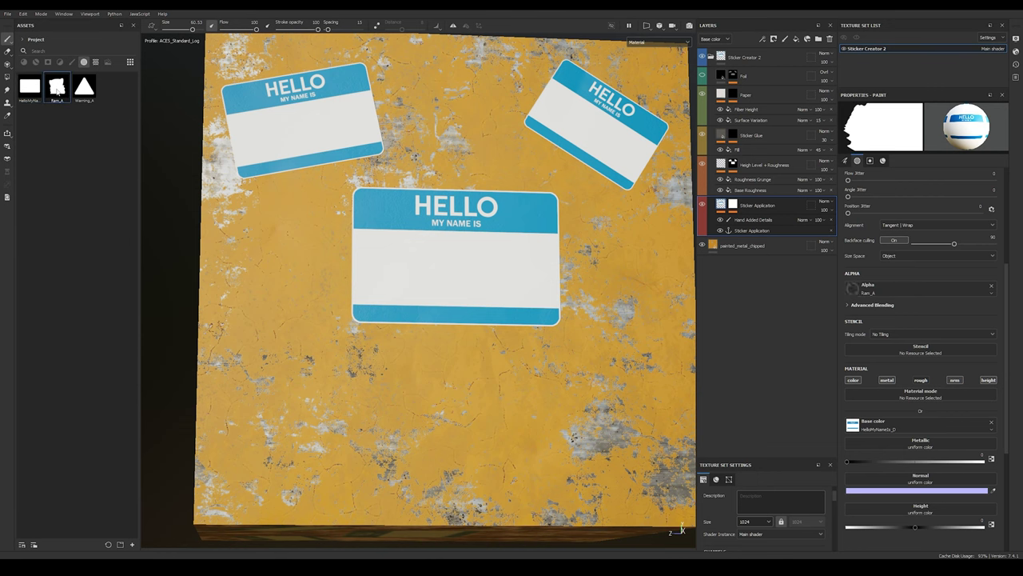
left_click(95, 61)
left_click_drag(84, 118, 871, 425)
- Stamp the character sticker in the lower left of the cube's front face at brush size about 93
middle_click_drag(627, 430, 654, 344, "alt")
mouse_move(333, 330)
right_mouse_down("ctrl")
mouse_move(379, 330)
mouse_move(332, 328)
right_mouse_up("ctrl")
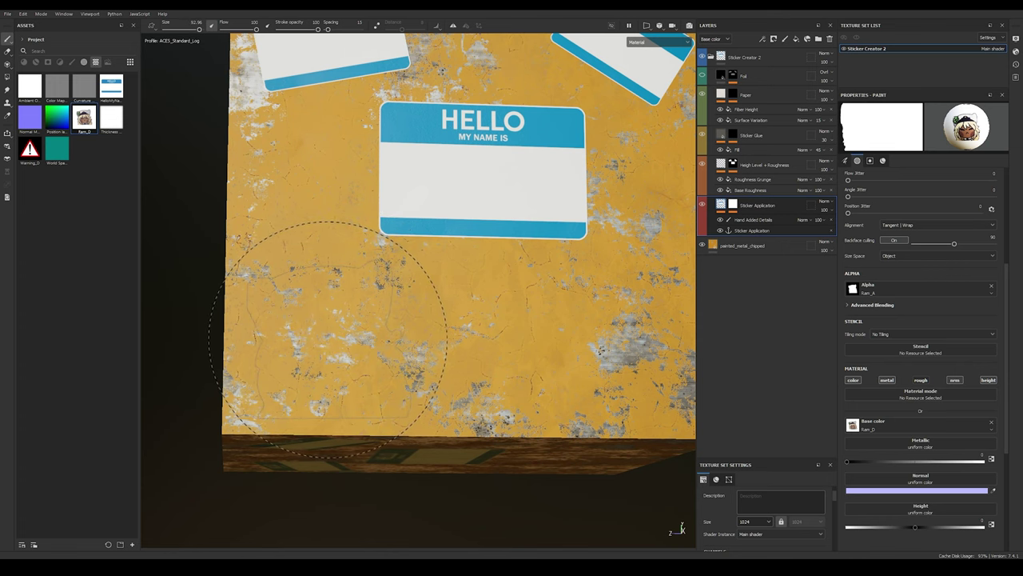
left_click(329, 340)
- Switch the brush to the warning sticker, using Warning_D as the base color and Warning_A as the alpha
right_click_drag(423, 303, 332, 273, "alt")
middle_click_drag(331, 272, 262, 273, "alt")
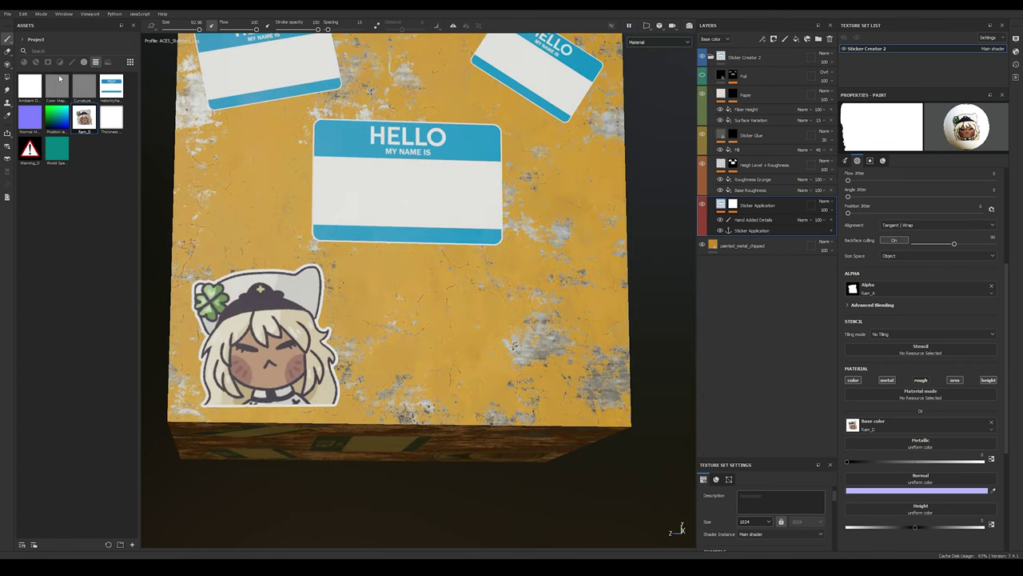
left_click_drag(35, 153, 854, 424)
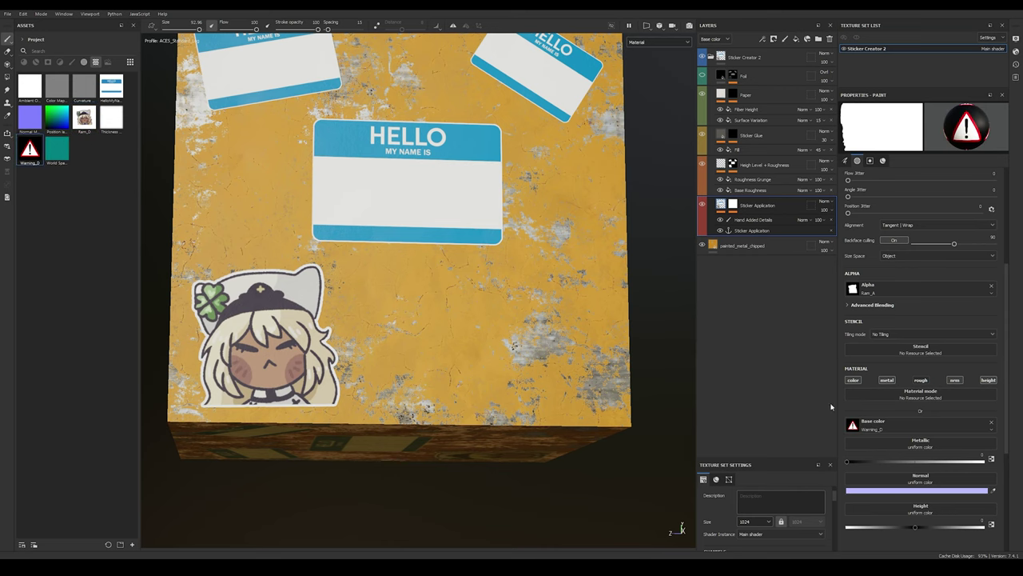
left_click(84, 61)
left_click_drag(84, 86, 918, 292)
- Stamp a slightly tilted warning sticker in the lower right of the cube's front face at brush size about 85
middle_click_drag(416, 300, 352, 301)
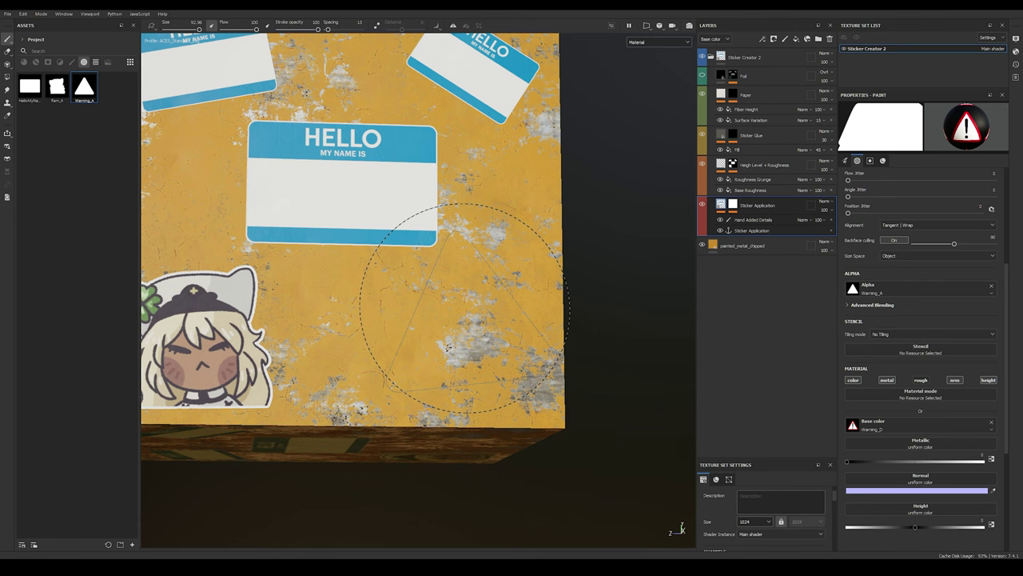
right_click_drag(460, 328, 468, 330, "ctrl")
left_click(468, 330)
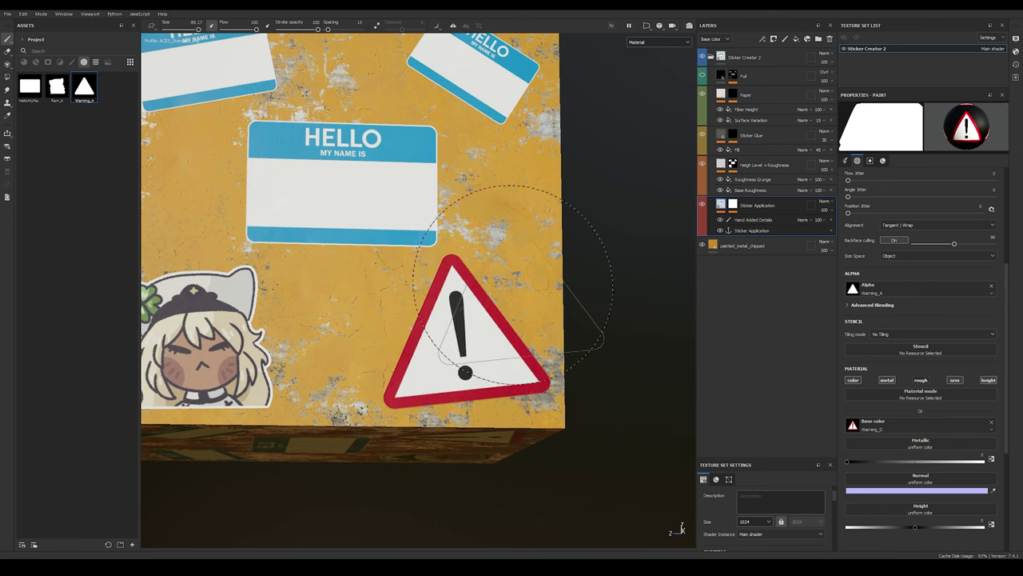
- Select the Add Wear Here paint effect in the Sticker Application layer's mask
right_click_drag(512, 279, 436, 304, "alt")
left_click_drag(436, 303, 392, 299, "alt")
right_click_drag(393, 298, 471, 323, "alt")
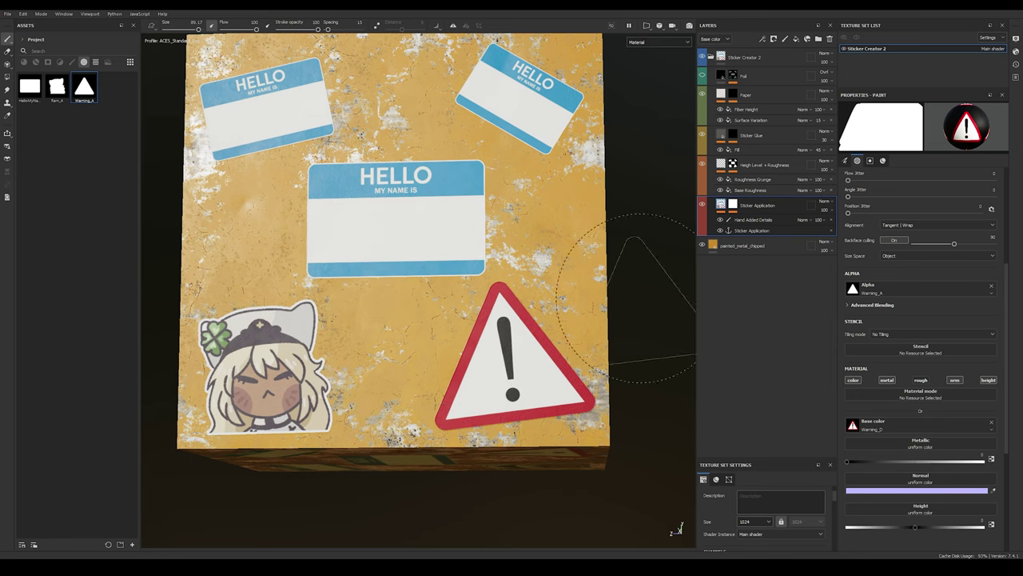
left_click(734, 205)
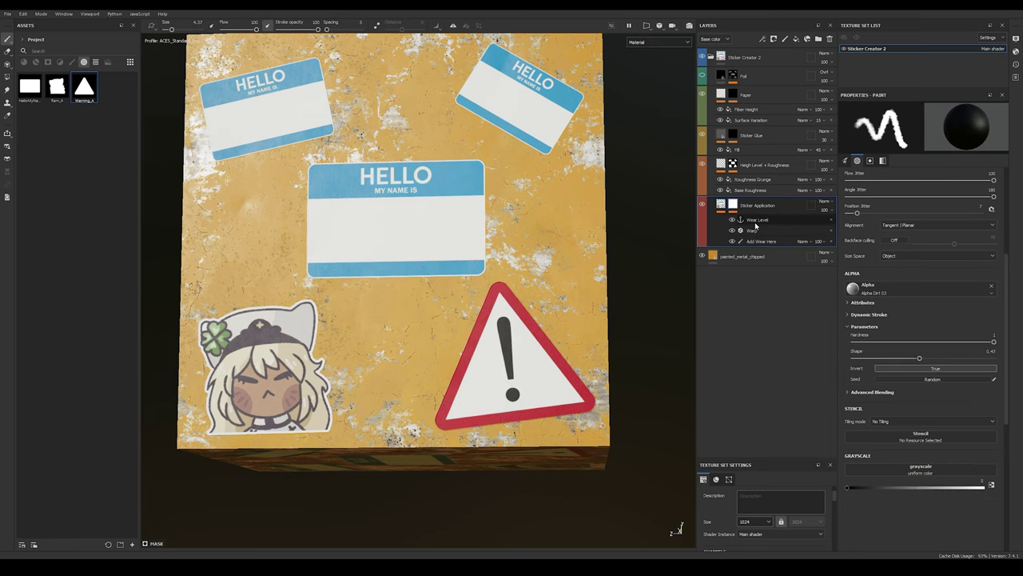
left_click(749, 241)
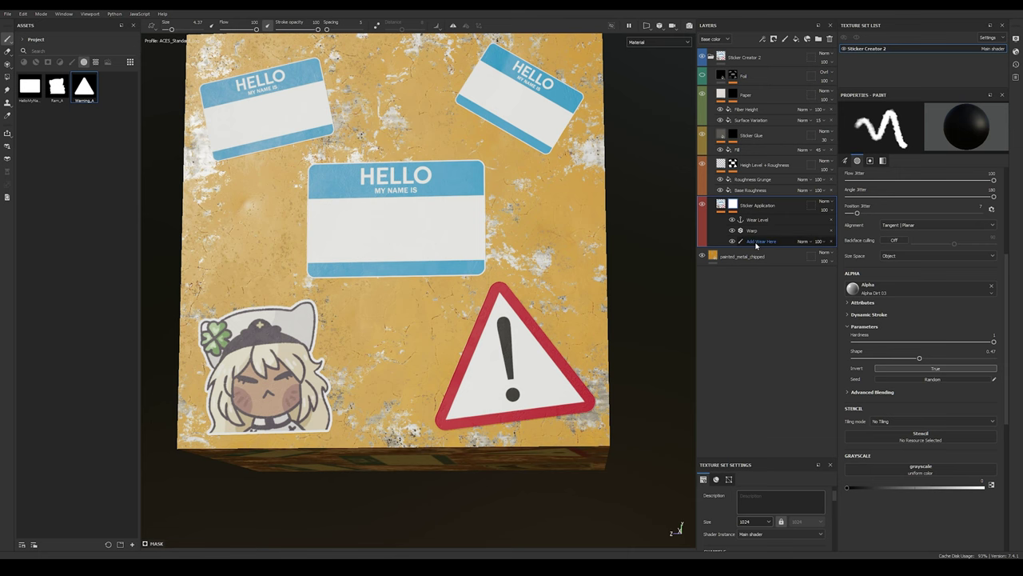
scroll(407, 282, "up", 2)
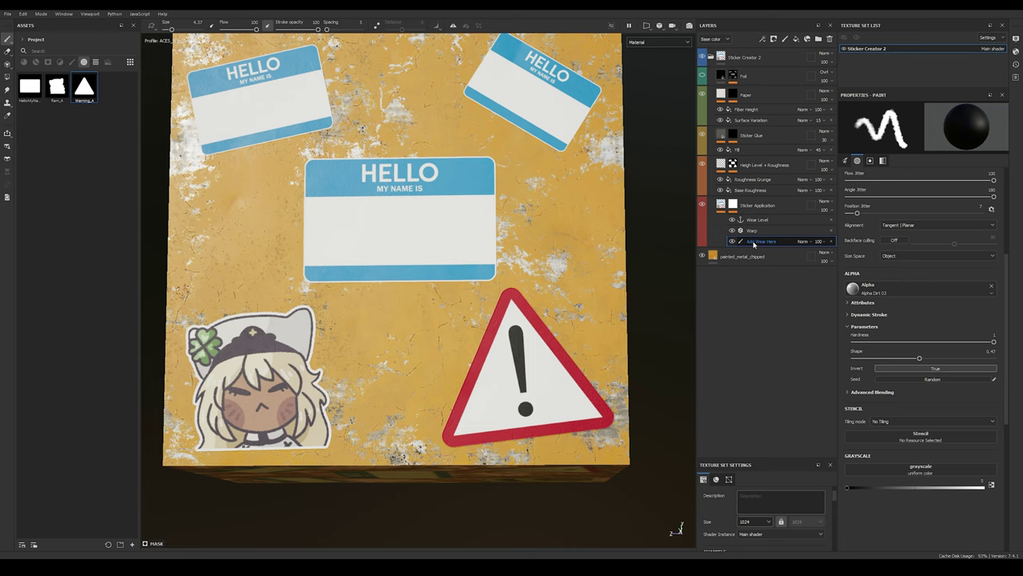
scroll(210, 180, "up", 2)
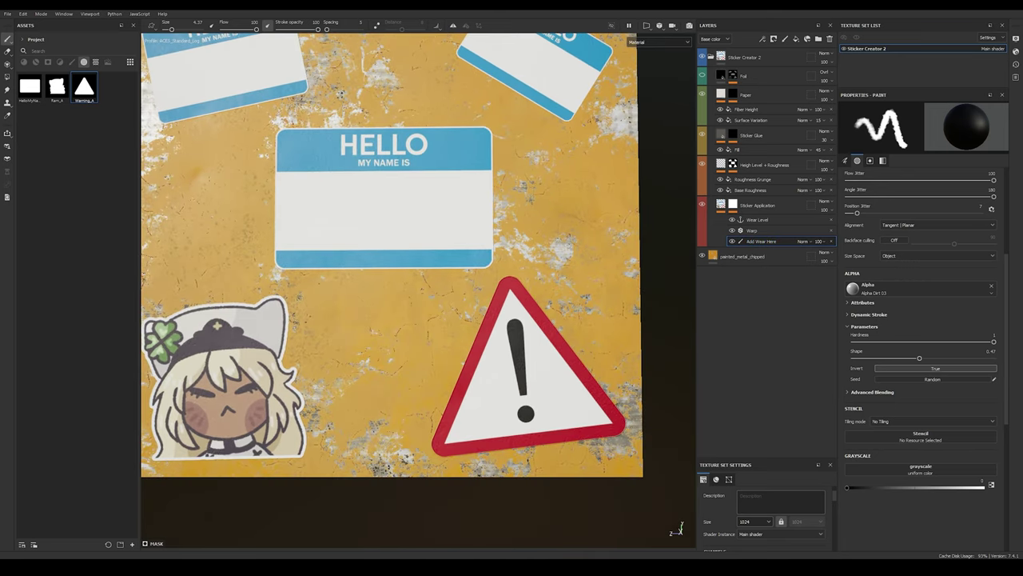
- Browse the brushes from all libraries and pick the heavy, spongy Artistic brush for painting wear
left_click(32, 39)
left_click(35, 57)
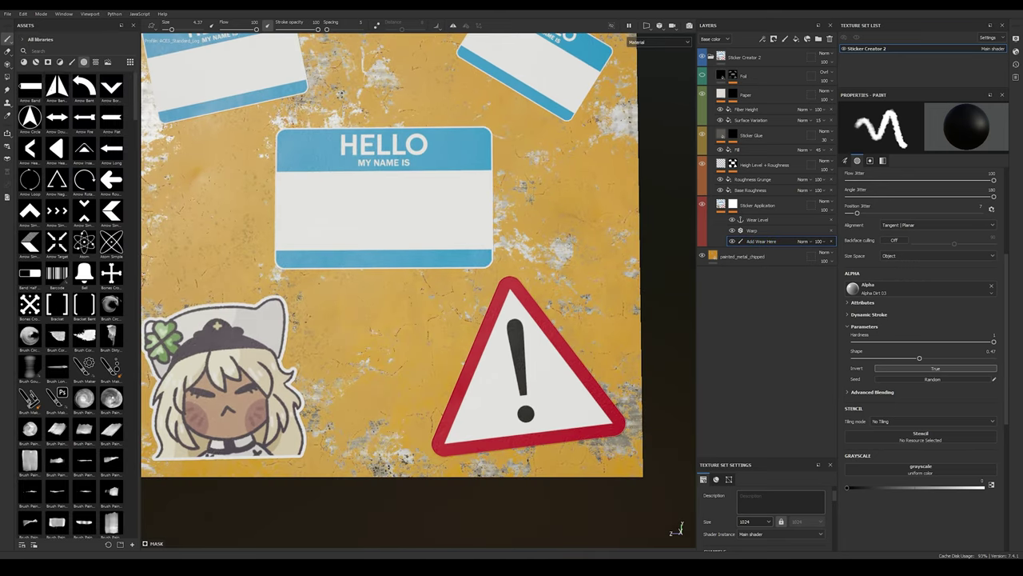
left_click(72, 61)
mouse_move(112, 105)
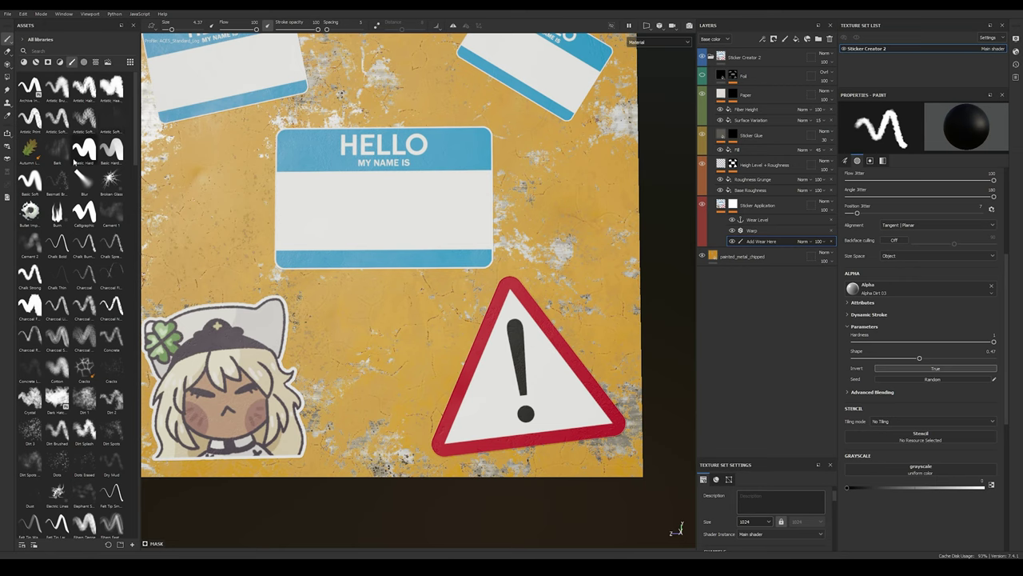
left_click(112, 86)
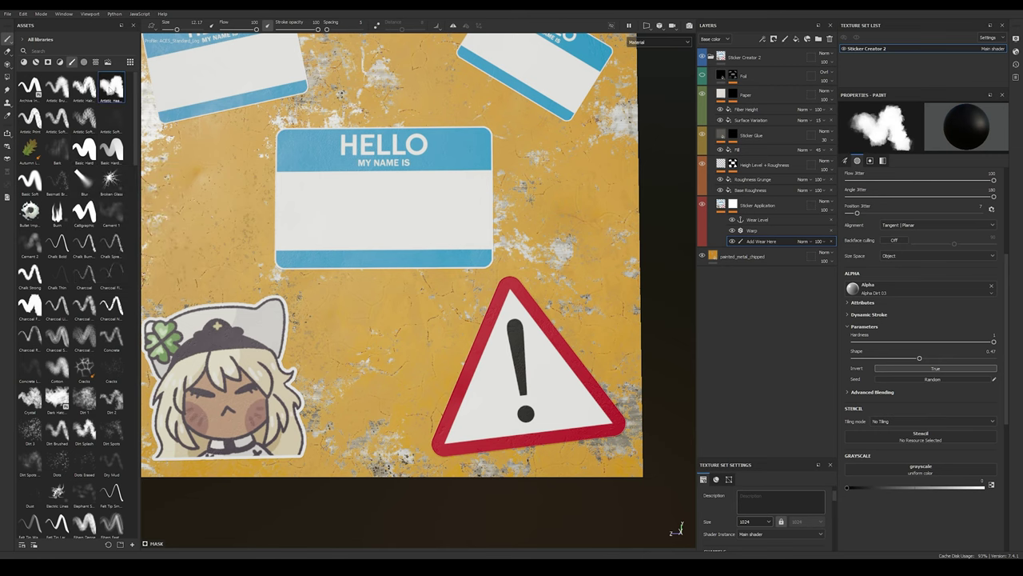
mouse_move(112, 86)
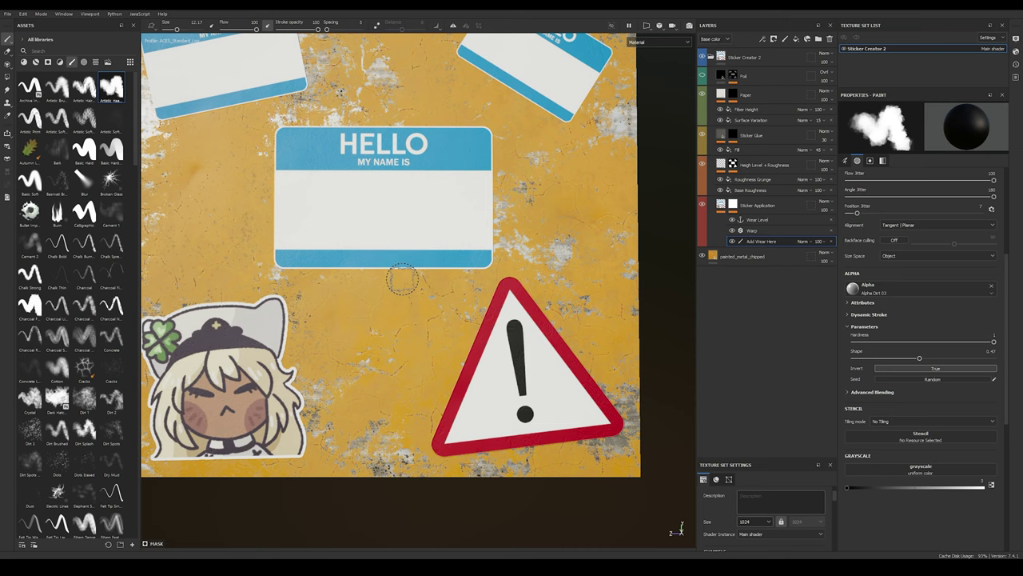
- Paint wear over the central name tag's lower-right corner and along its lower edge
scroll(389, 294, "up", 4)
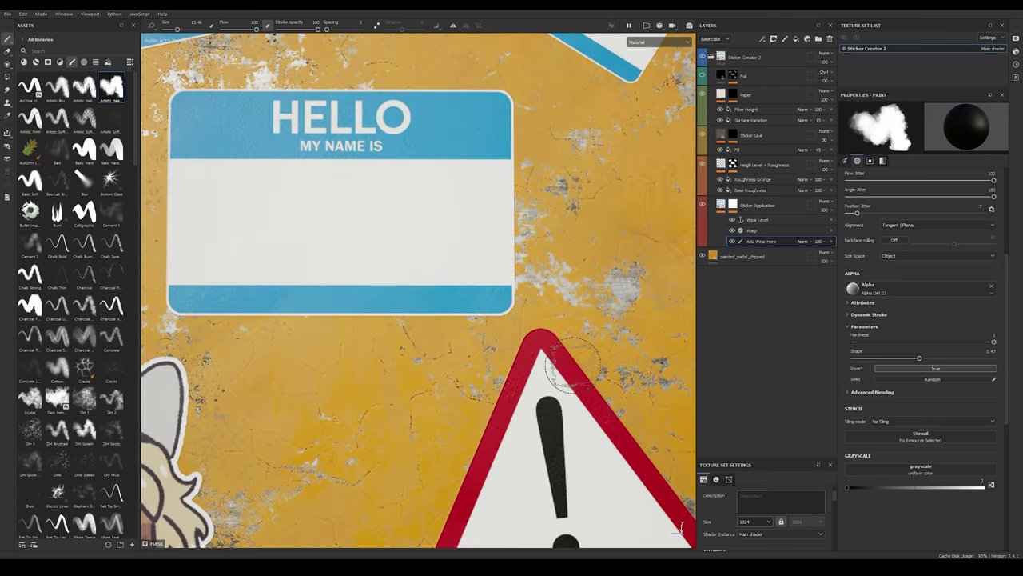
mouse_move(386, 322)
left_mouse_down()
mouse_move(400, 303)
mouse_move(485, 286)
mouse_move(513, 291)
left_mouse_up()
scroll(415, 320, "up", 2)
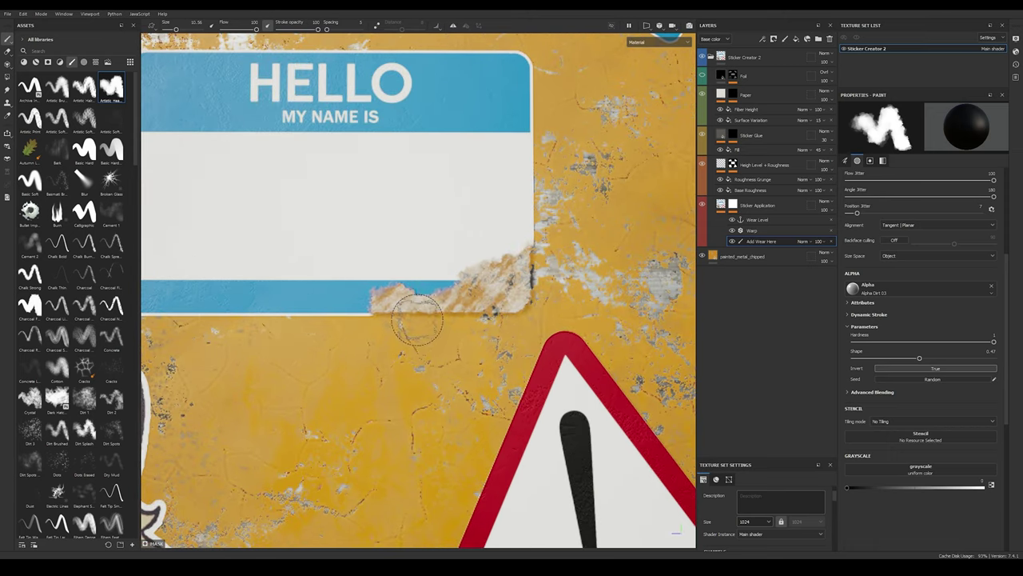
right_click_drag(402, 320, 385, 316, "ctrl")
left_click_drag(385, 310, 318, 325)
- Paint a torn strip along the right part of the central name tag's upper edge
scroll(447, 315, "down", 1)
mouse_move(367, 239)
middle_mouse_down("alt")
mouse_move(365, 253)
mouse_move(456, 347)
mouse_move(272, 345)
mouse_move(244, 367)
middle_mouse_up("alt")
scroll(458, 342, "up", 2)
mouse_move(350, 198)
left_mouse_down()
mouse_move(362, 220)
mouse_move(440, 197)
left_mouse_up()
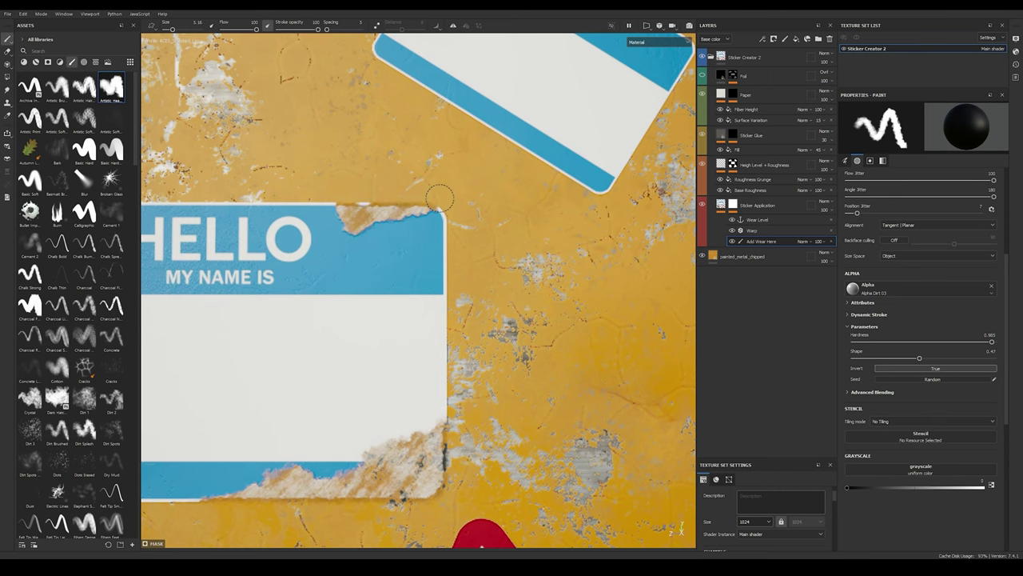
left_click_drag(360, 203, 303, 195)
- Paint wear over the central name tag's lower-left corner, from the left edge around to the lower edge
mouse_move(384, 231)
right_mouse_down("alt")
mouse_move(456, 239)
mouse_move(344, 217)
right_mouse_up("alt")
mouse_move(192, 283)
middle_mouse_down("alt")
mouse_move(447, 290)
mouse_move(482, 186)
middle_mouse_up("alt")
mouse_move(483, 185)
right_mouse_down("alt")
mouse_move(286, 224)
mouse_move(294, 328)
right_mouse_up("alt")
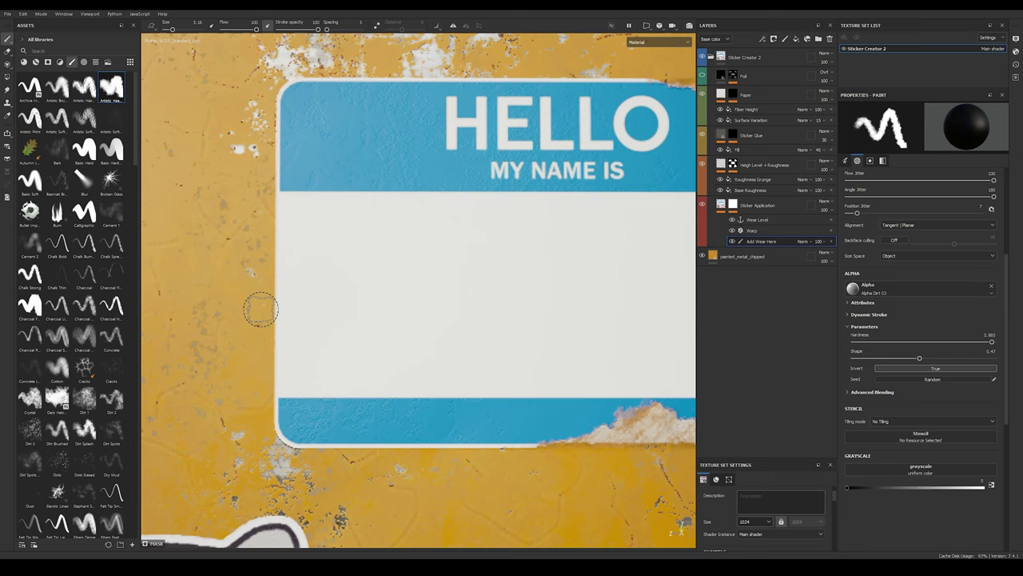
mouse_move(262, 310)
left_mouse_down()
mouse_move(294, 339)
mouse_move(285, 404)
mouse_move(316, 435)
mouse_move(284, 416)
mouse_move(412, 451)
left_mouse_up()
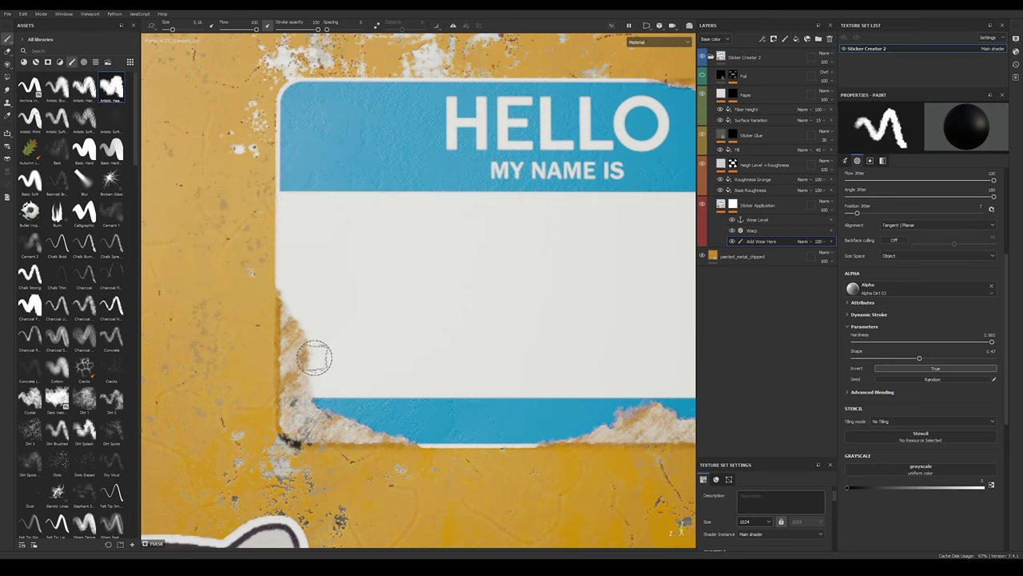
- Swap the wear brush to white and refine the torn outline at the central name tag's lower-left corner
key("x")
mouse_move(337, 355)
left_mouse_down()
mouse_move(309, 347)
mouse_move(283, 296)
mouse_move(359, 416)
mouse_move(426, 438)
left_mouse_up()
right_click_drag(427, 438, 368, 392, "alt")
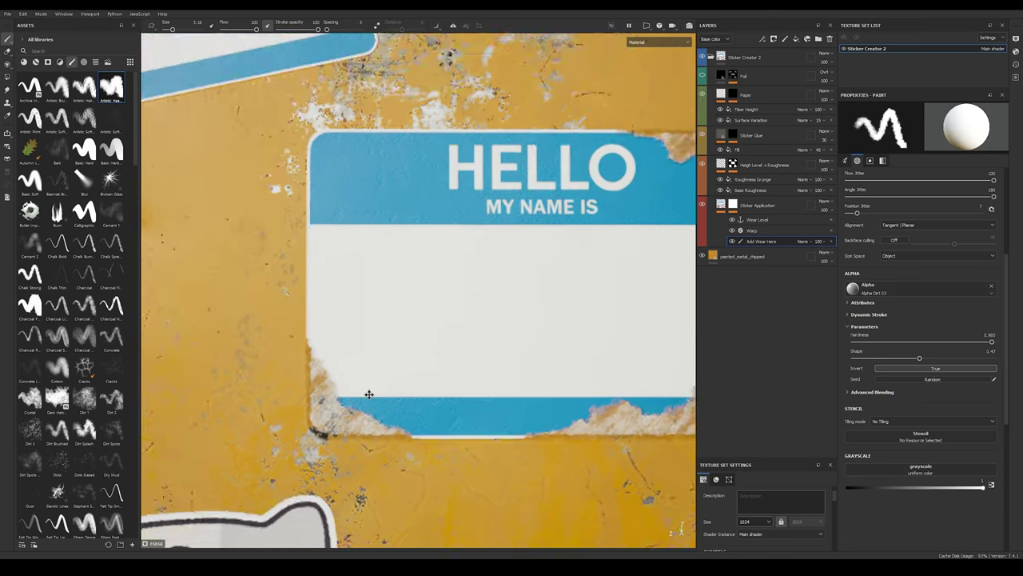
mouse_move(368, 392)
left_mouse_down("alt")
mouse_move(334, 302)
mouse_move(334, 319)
mouse_move(350, 331)
mouse_move(346, 298)
left_mouse_up("alt")
scroll(334, 302, "down", 3)
scroll(348, 316, "up", 3)
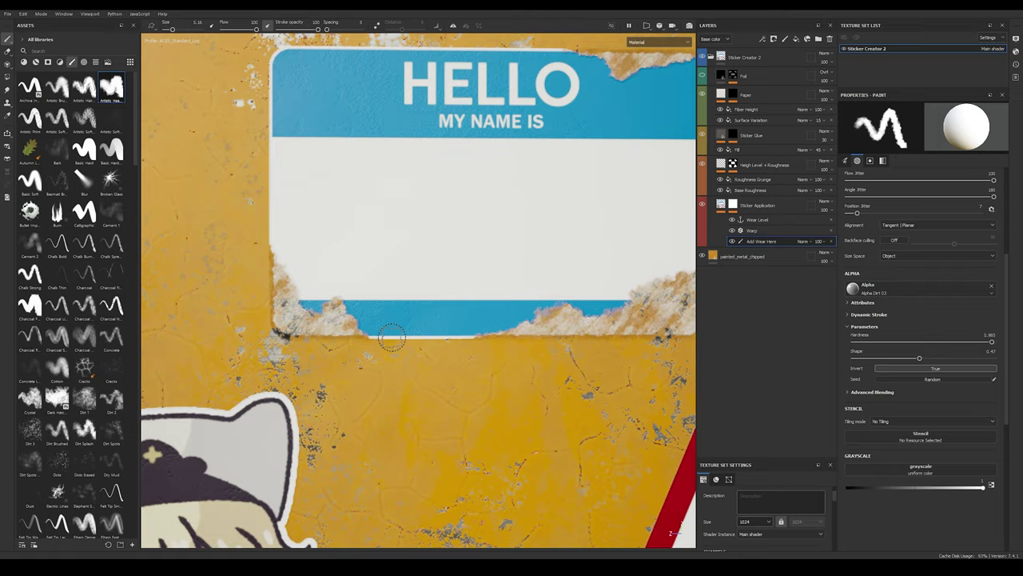
scroll(392, 338, "down", 1)
- Swap the brush back to black and wear away the right ear of the character sticker's hat at size about 6
right_click_drag(309, 351, 276, 353, "alt")
mouse_move(276, 354)
middle_mouse_down("alt")
mouse_move(272, 249)
mouse_move(336, 276)
middle_mouse_up("alt")
right_click_drag(336, 276, 380, 311, "alt")
key("x")
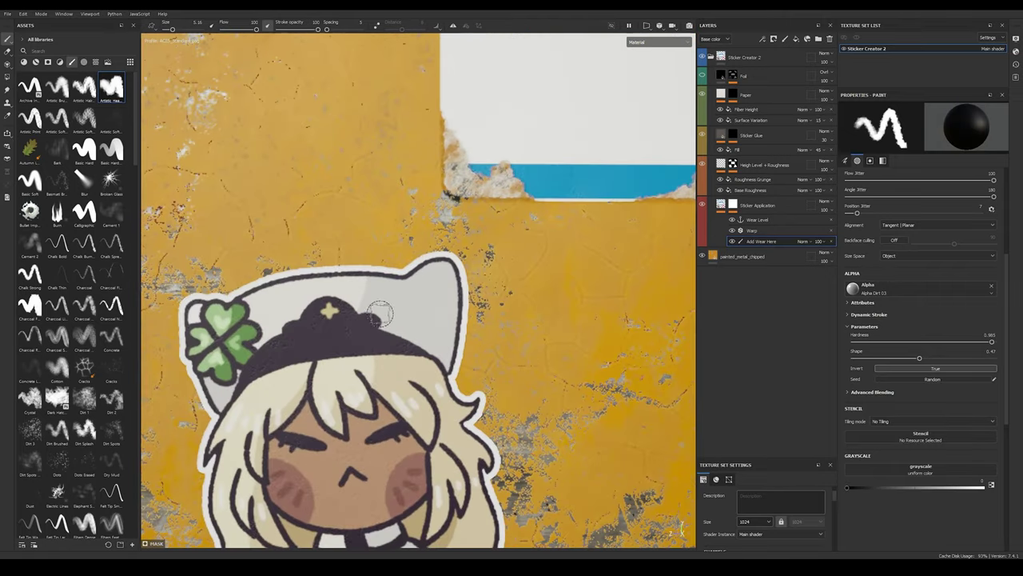
middle_click_drag(384, 302, 364, 271)
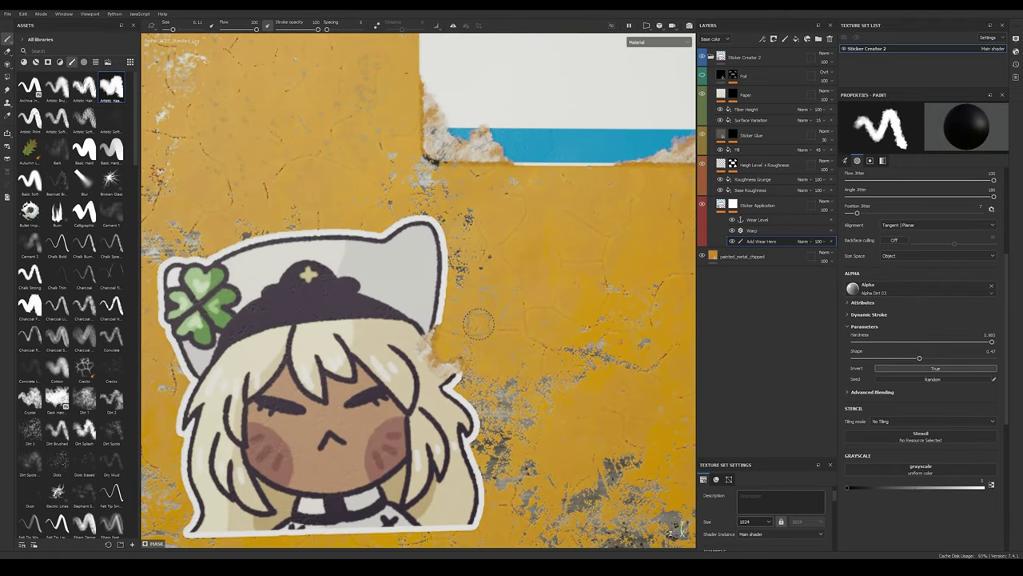
mouse_move(446, 272)
left_mouse_down()
mouse_move(432, 256)
mouse_move(348, 240)
mouse_move(444, 258)
mouse_move(462, 233)
left_mouse_up()
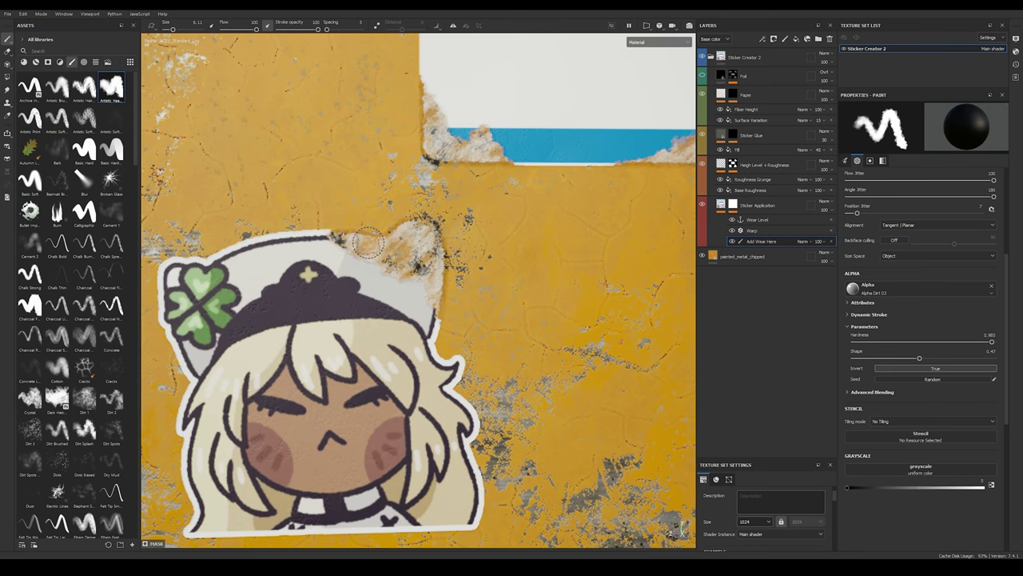
- Wear away the warning sticker's lower-left corner and touch up the torn edges with white
scroll(375, 256, "down", 3)
middle_click_drag(687, 326, 429, 269, "alt")
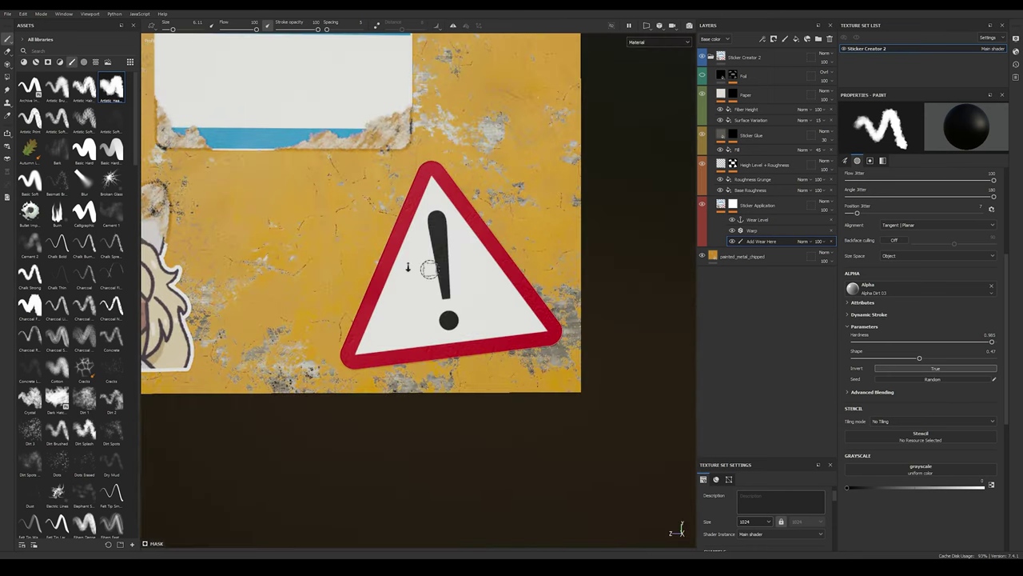
right_click_drag(429, 270, 469, 350, "alt")
middle_click_drag(469, 349, 548, 300, "alt")
mouse_move(378, 313)
left_mouse_down()
mouse_move(408, 305)
mouse_move(479, 346)
mouse_move(571, 353)
mouse_move(448, 370)
mouse_move(373, 332)
mouse_move(422, 328)
mouse_move(417, 236)
mouse_move(399, 258)
mouse_move(451, 289)
left_mouse_up()
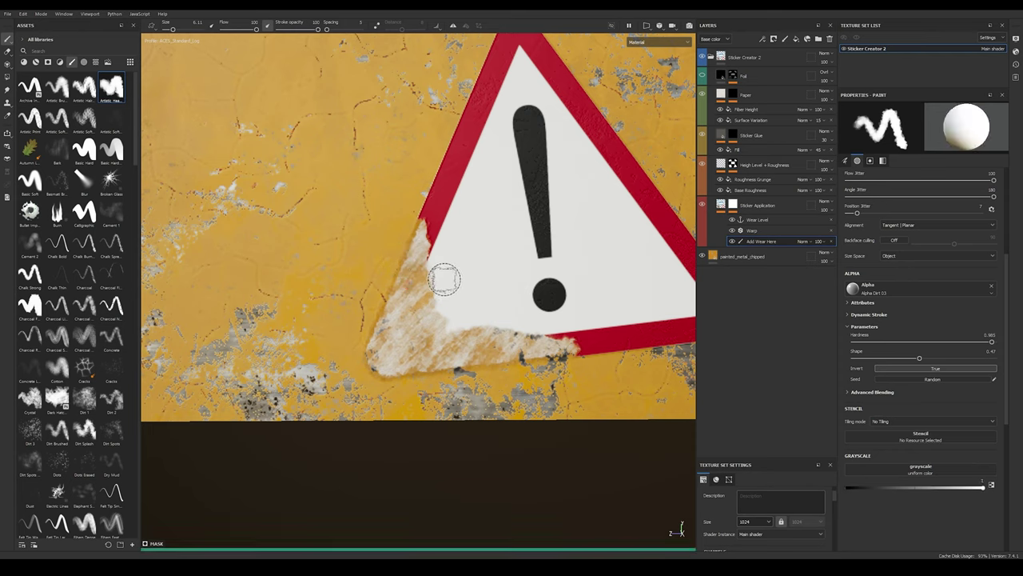
left_click_drag(424, 254, 423, 218)
mouse_move(491, 322)
left_mouse_down()
mouse_move(464, 313)
mouse_move(563, 345)
mouse_move(450, 323)
mouse_move(462, 336)
mouse_move(429, 274)
mouse_move(439, 331)
mouse_move(567, 348)
left_mouse_up()
- Examine the torn edges of the name tag, character and warning stickers on the front face
right_click_drag(568, 348, 453, 356, "alt")
middle_click_drag(453, 356, 456, 446, "alt")
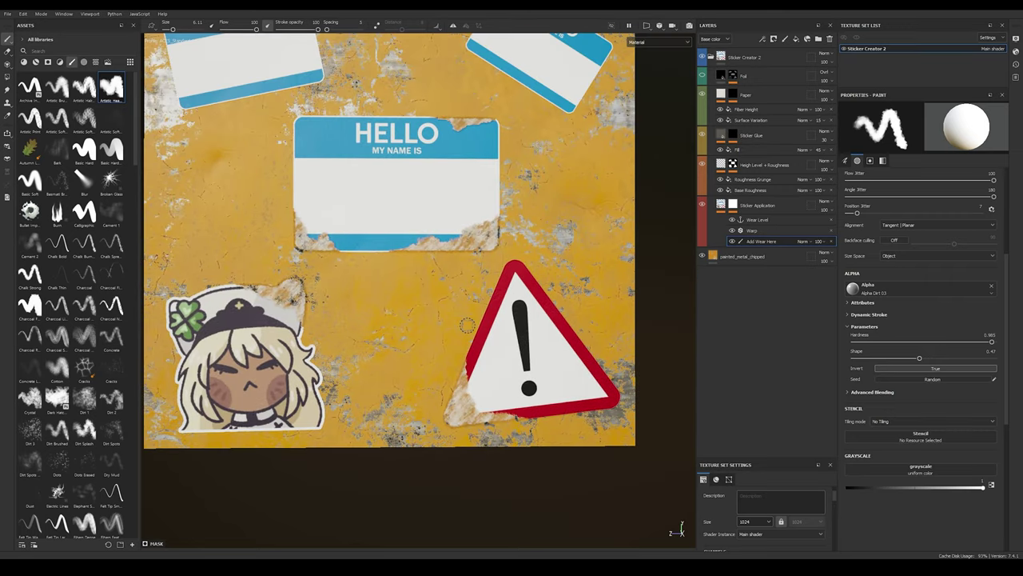
middle_click_drag(466, 317, 467, 332, "alt")
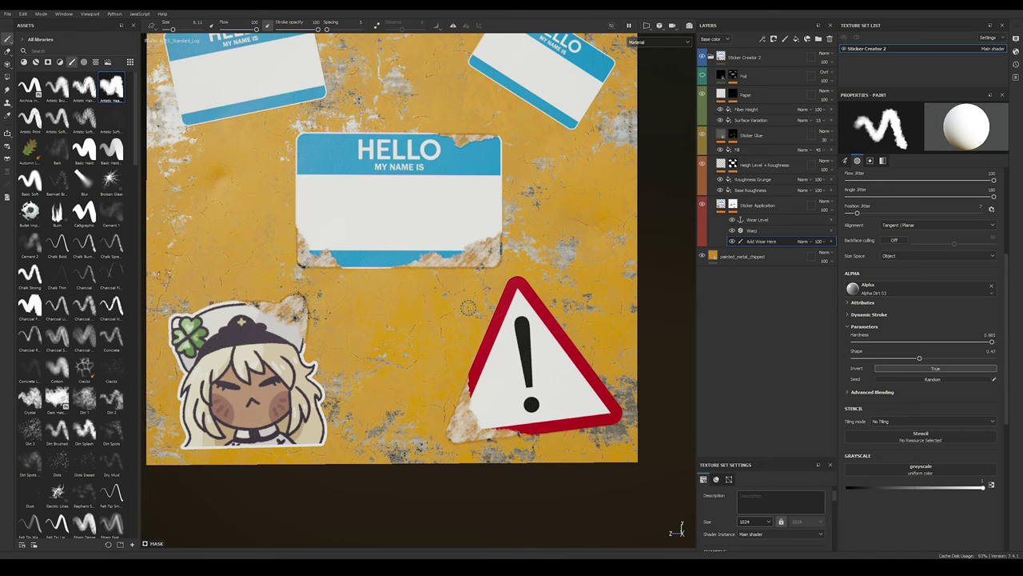
right_click_drag(461, 270, 489, 276, "alt")
middle_click_drag(480, 277, 513, 271, "alt")
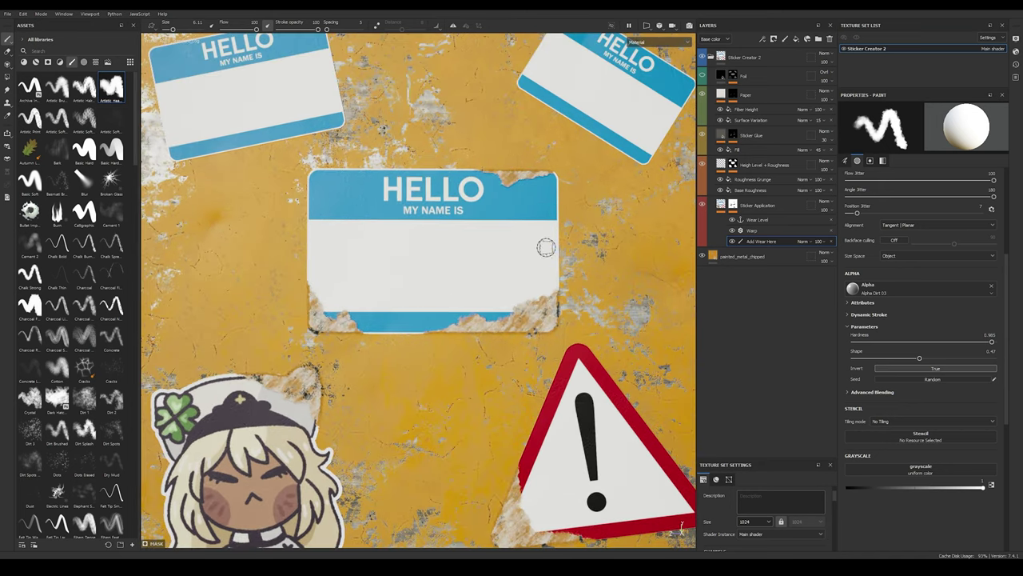
right_click_drag(453, 281, 411, 272, "alt")
middle_click_drag(411, 272, 414, 243, "alt")
right_click_drag(426, 276, 430, 277, "alt")
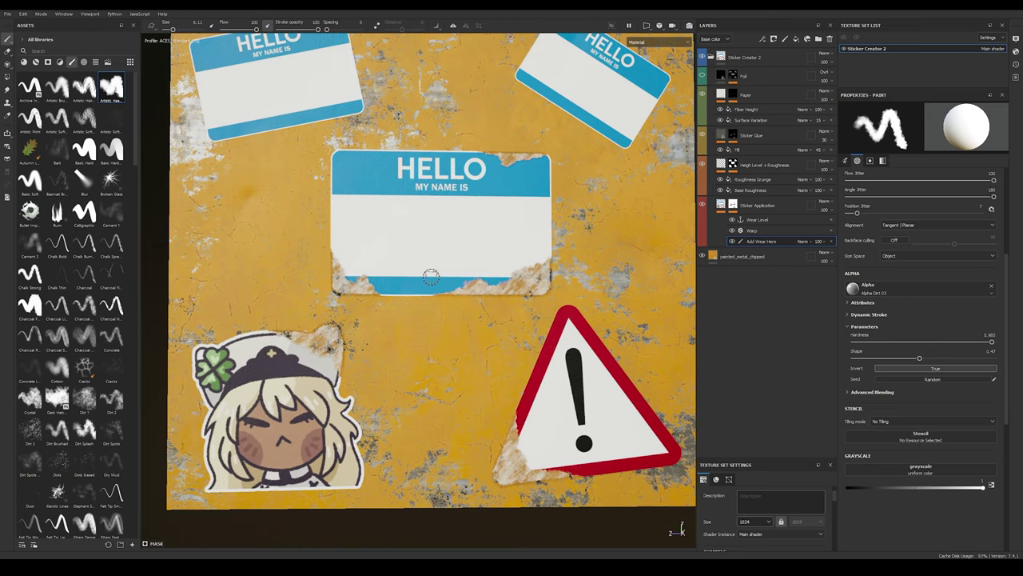
- Raise the height of the Heigh Level + Roughness fill layer to about 0.38
left_click(721, 164)
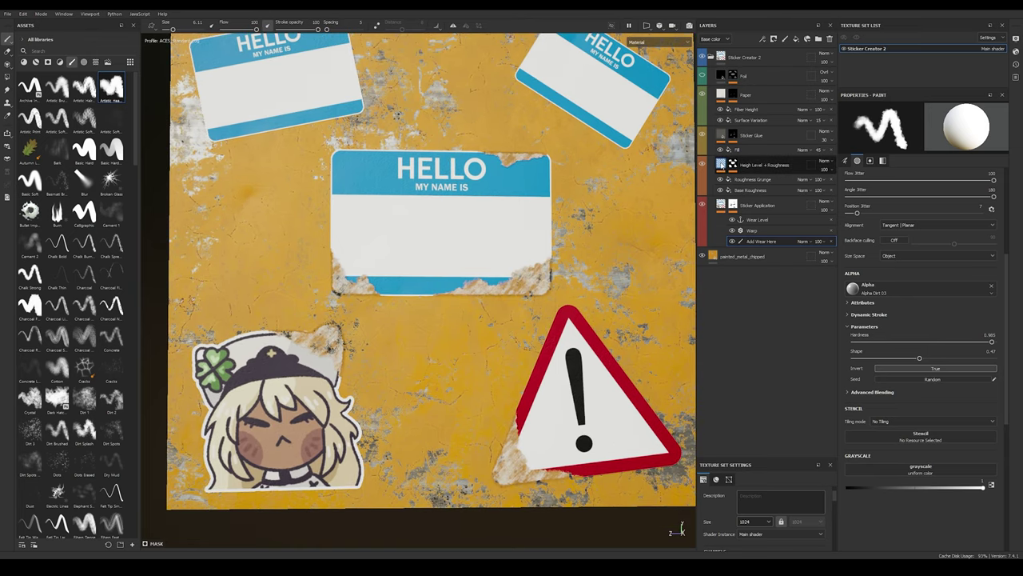
scroll(488, 260, "up", 1)
right_click_drag(533, 286, 559, 286, "alt")
middle_click_drag(559, 286, 566, 233, "alt")
right_click_drag(566, 233, 602, 235, "alt")
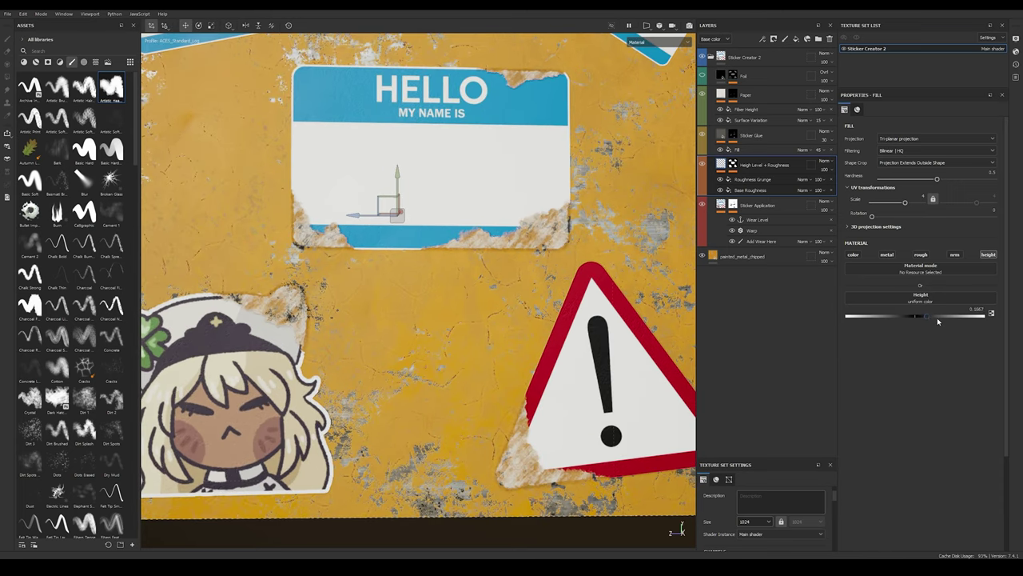
mouse_move(938, 321)
left_mouse_down()
mouse_move(974, 321)
mouse_move(878, 319)
mouse_move(950, 319)
left_mouse_up()
left_click_drag(931, 319, 941, 322)
left_click_drag(545, 210, 477, 190, "alt")
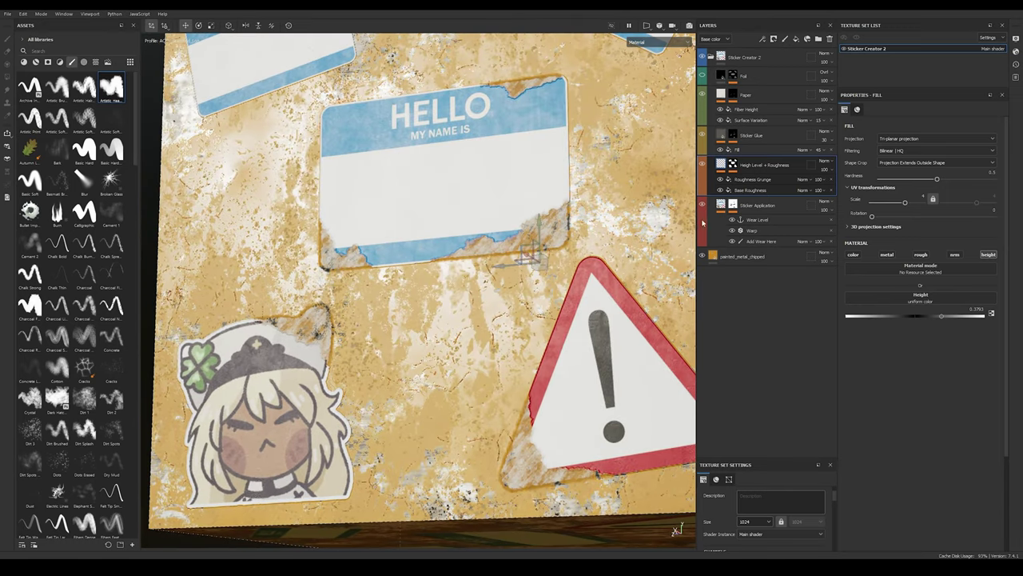
- Toggle the Roughness Grunge effect's visibility to compare the sticker surface with and without it
left_click(721, 180)
left_click(720, 181)
left_click(720, 181)
- Set the Base Roughness fill's roughness to about 0.385
left_click(756, 190)
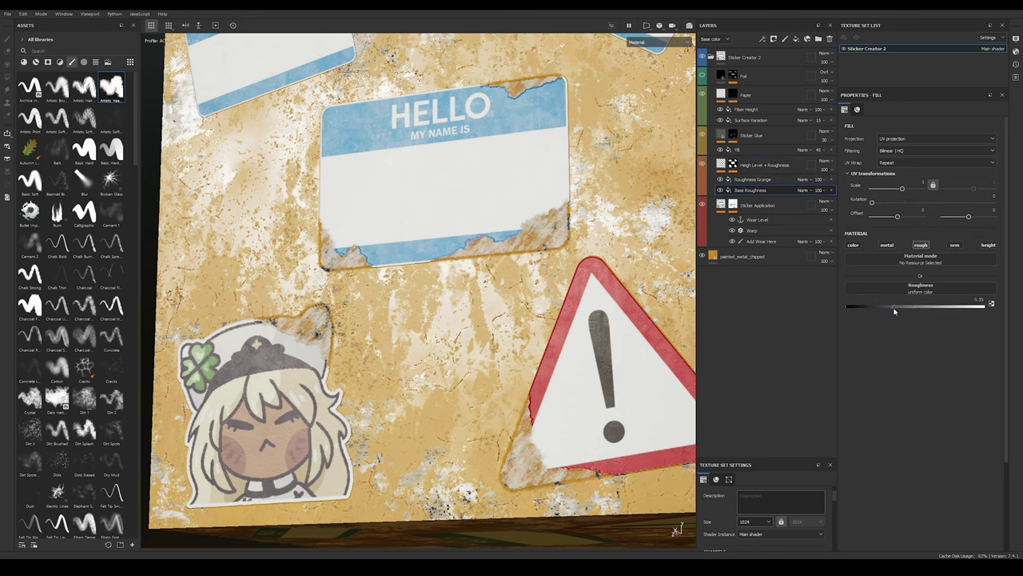
mouse_move(904, 307)
left_mouse_down()
mouse_move(919, 306)
mouse_move(891, 304)
mouse_move(900, 302)
left_mouse_up()
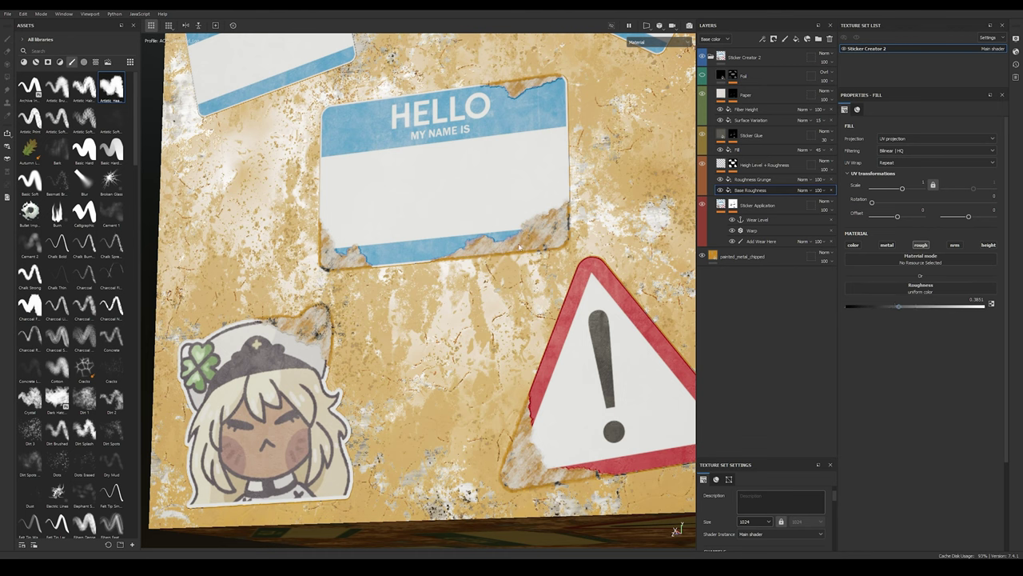
left_click_drag(509, 252, 540, 258, "alt")
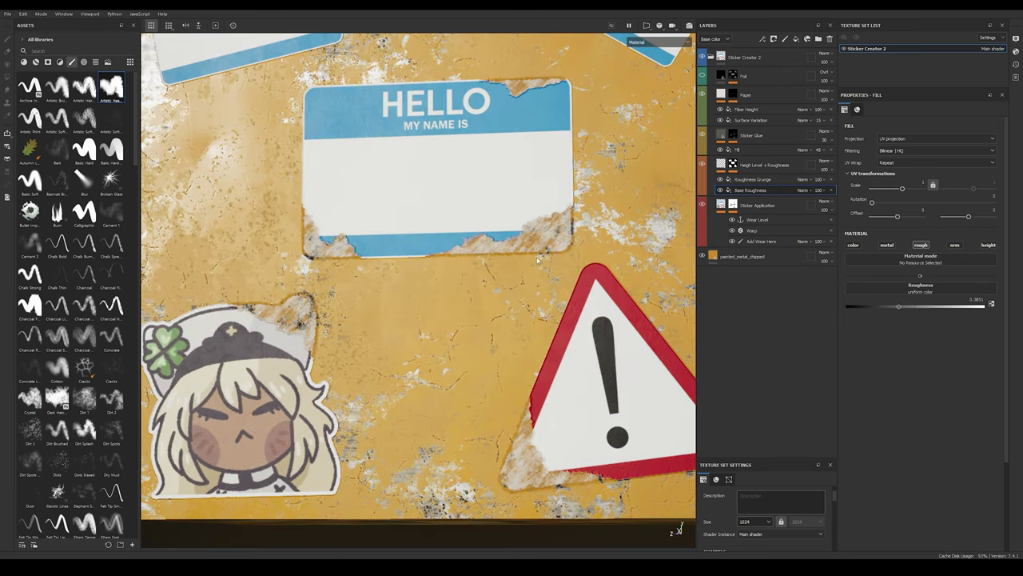
- Examine the stickers' thickness, gloss and worn edges from several angles and distances
right_click_drag(533, 258, 477, 272, "alt")
left_click_drag(501, 275, 484, 273, "alt")
right_click_drag(483, 273, 437, 271, "alt")
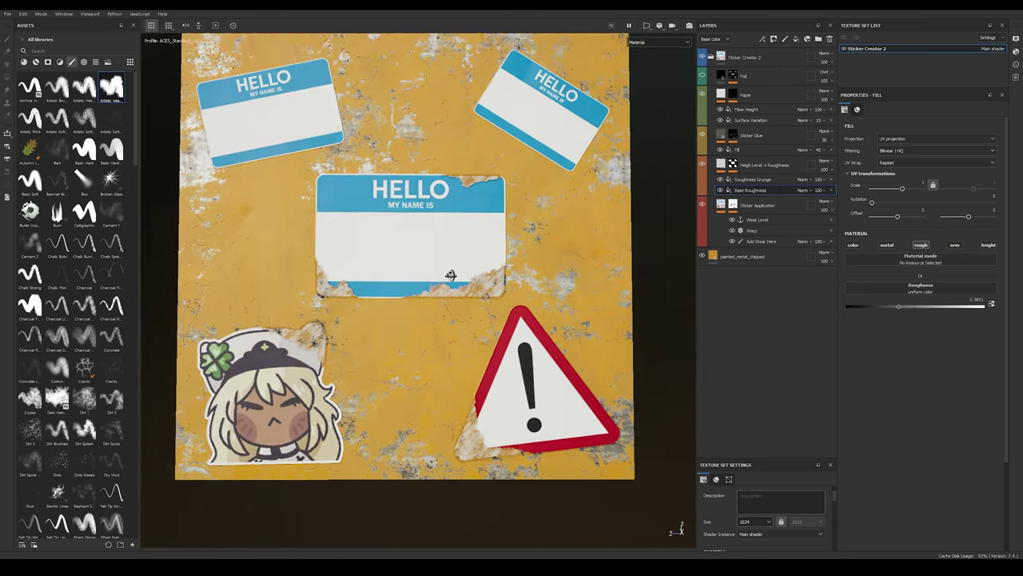
middle_click_drag(451, 275, 491, 285, "alt")
left_click_drag(490, 285, 518, 301, "alt")
scroll(518, 302, "up", 3)
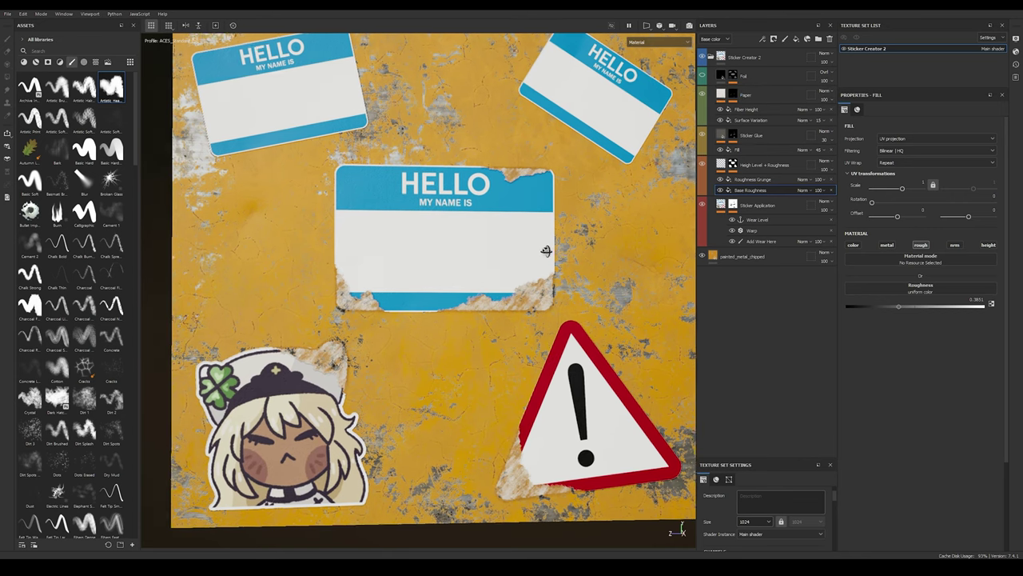
left_click_drag(589, 245, 567, 267, "alt")
right_click_drag(583, 300, 561, 295, "alt")
middle_click_drag(561, 294, 580, 222, "alt")
right_click_drag(580, 223, 557, 229, "alt")
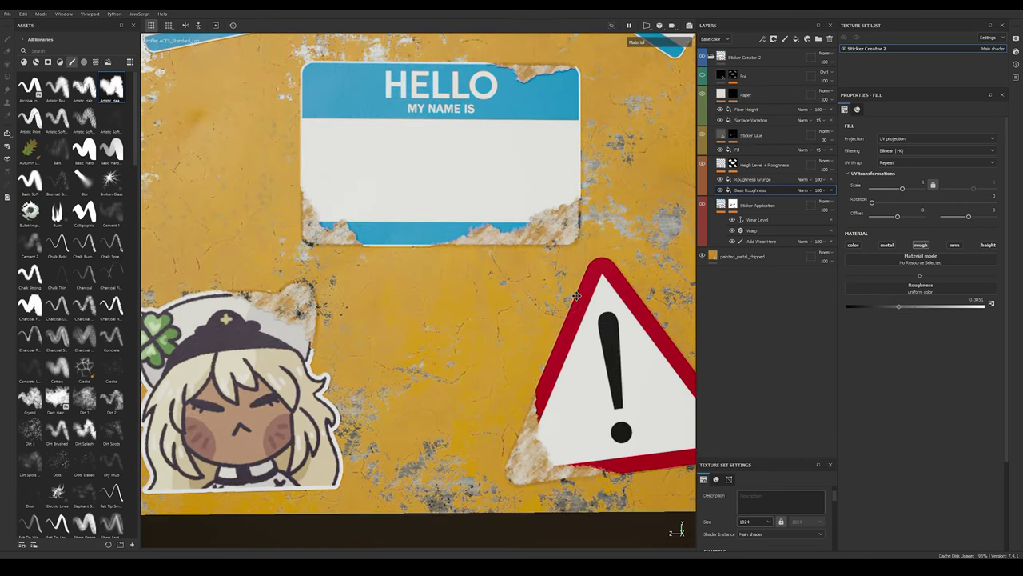
middle_click_drag(557, 229, 570, 224, "alt")
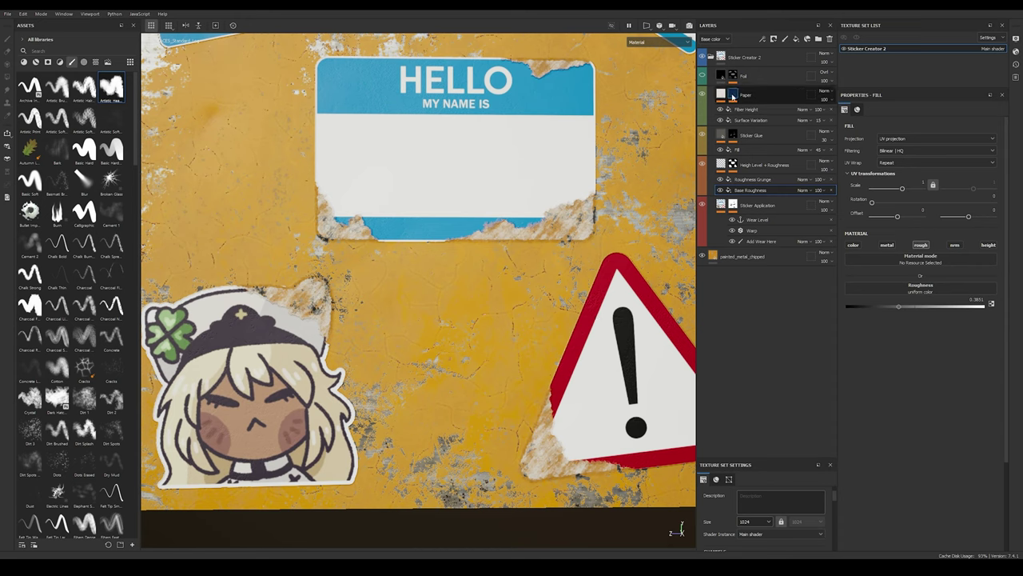
- Try a balance of about 0.51 on the Paper Rip Amount effect in the Paper layer's mask
left_click(733, 96)
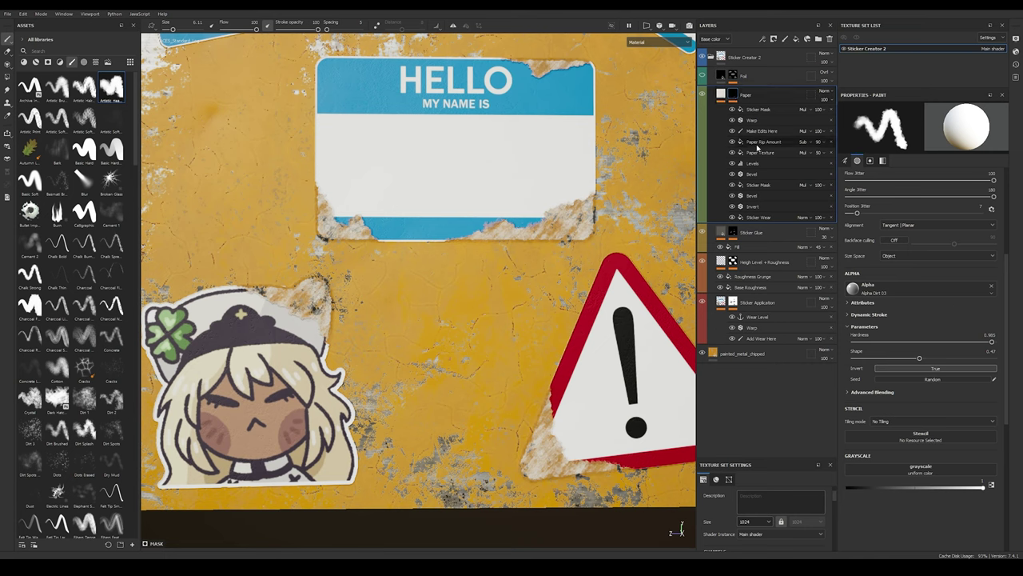
left_click(769, 144)
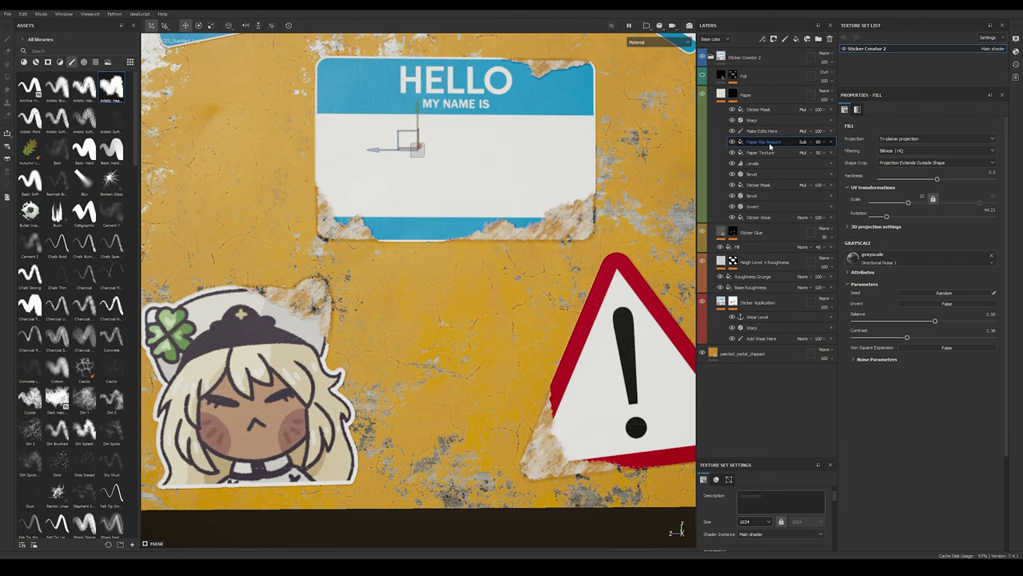
mouse_move(931, 323)
left_mouse_down()
mouse_move(898, 322)
mouse_move(926, 322)
left_mouse_up()
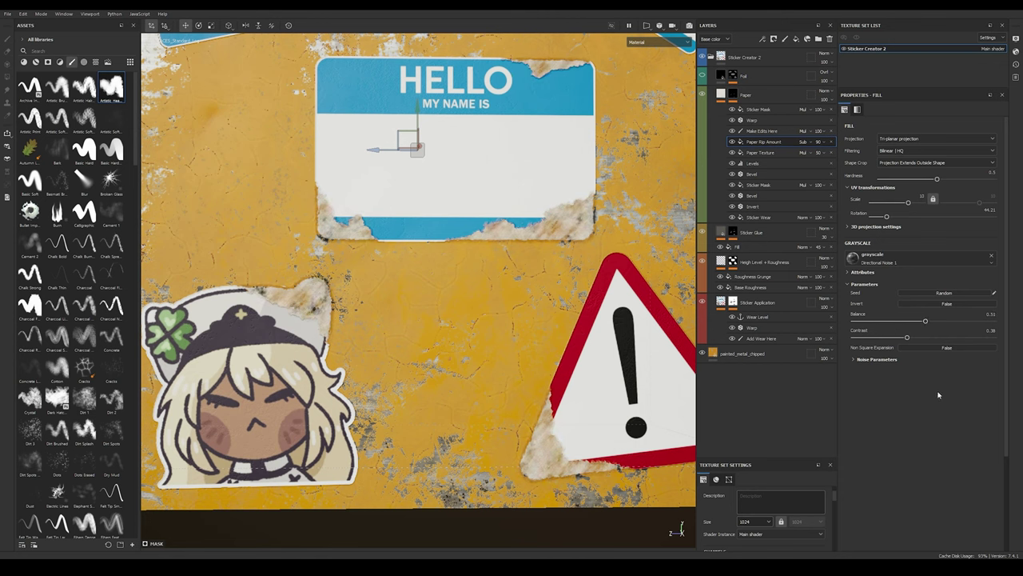
left_click_drag(938, 394, 928, 413)
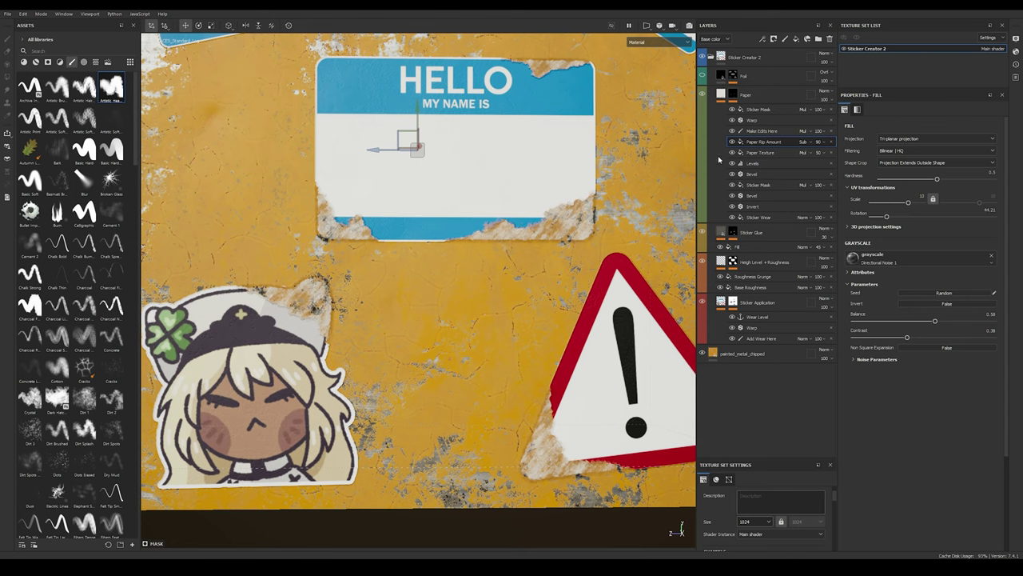
- Fine-tune the distance of the Bevel filter directly below Levels in the Paper mask
left_click(755, 174)
left_click_drag(920, 176, 927, 180)
key("ctrl+z")
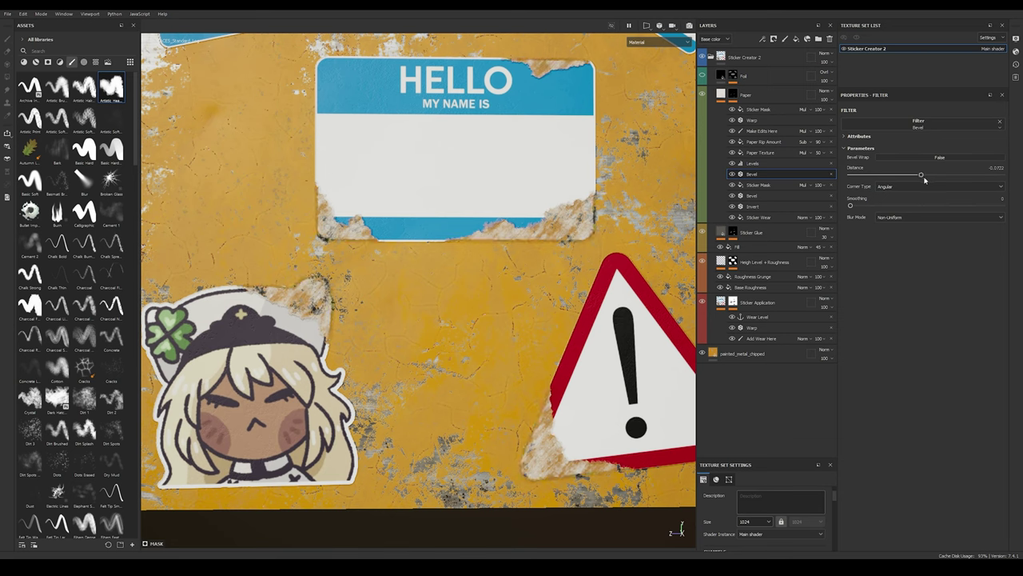
left_click_drag(921, 176, 924, 176)
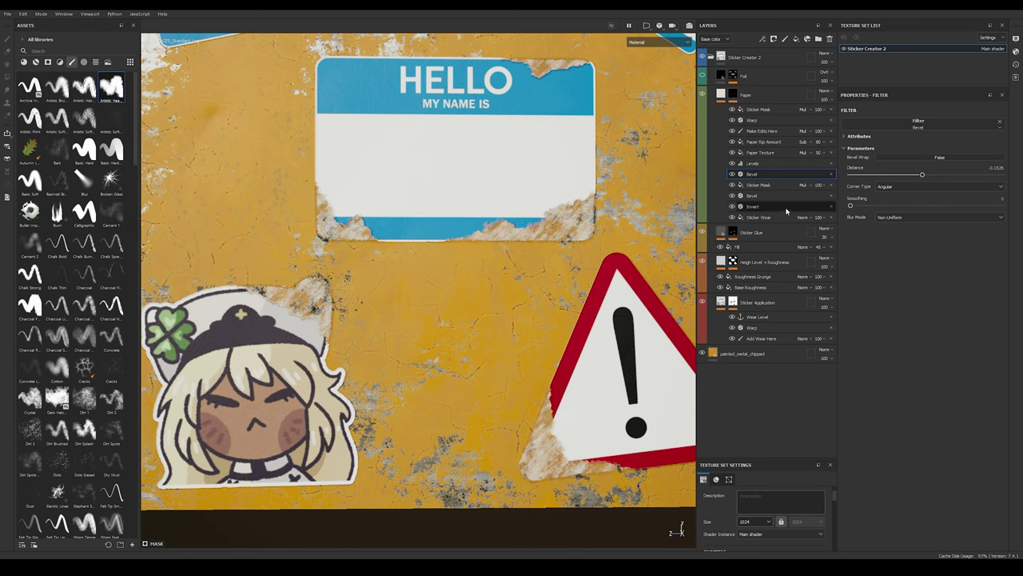
- On the Paper mask's Make Edits Here effect, paint black at about 0.68 hardness over the torn lower-right edge of the central HELLO sticker
left_click(763, 131)
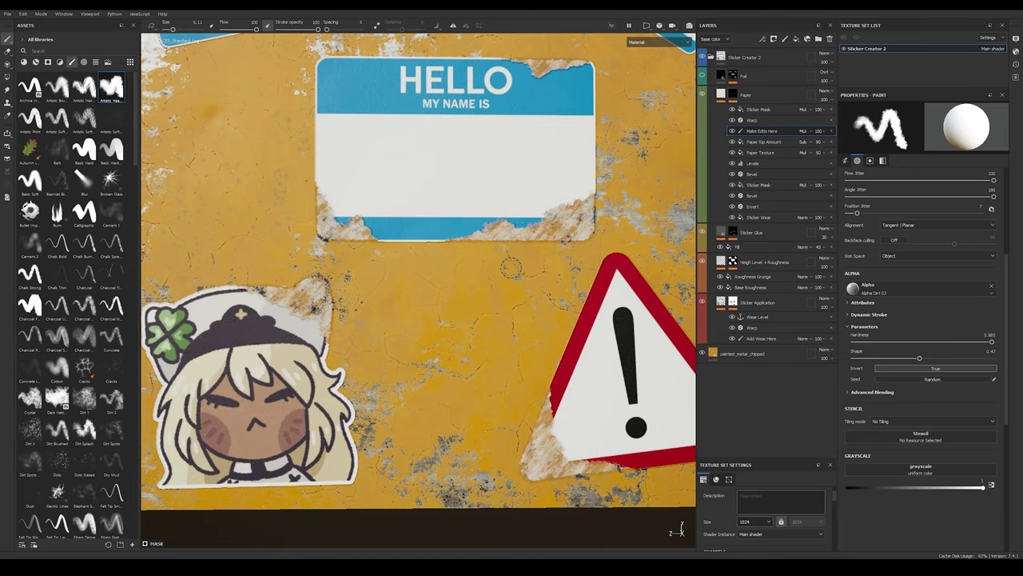
scroll(434, 304, "up", 4)
scroll(478, 324, "down", 1)
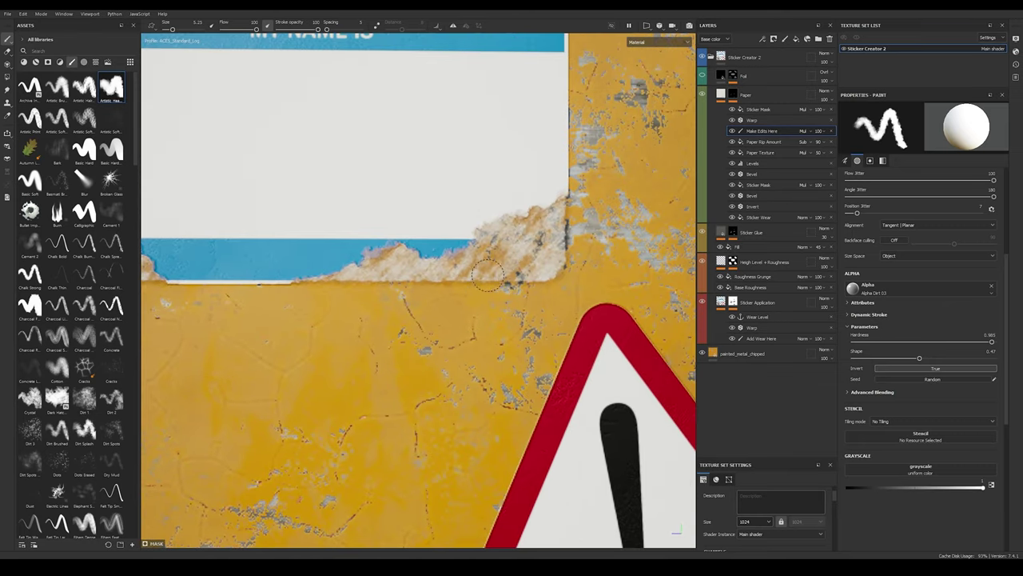
key("x")
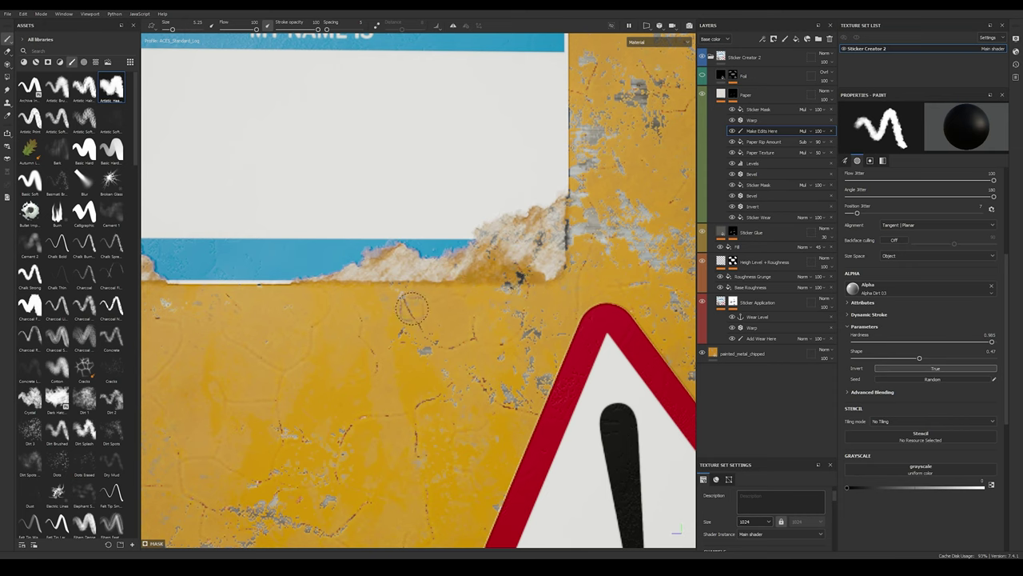
right_click_drag(494, 275, 494, 252, "ctrl")
left_click_drag(494, 276, 544, 277)
mouse_move(477, 283)
left_mouse_down()
mouse_move(372, 304)
mouse_move(341, 299)
left_mouse_up()
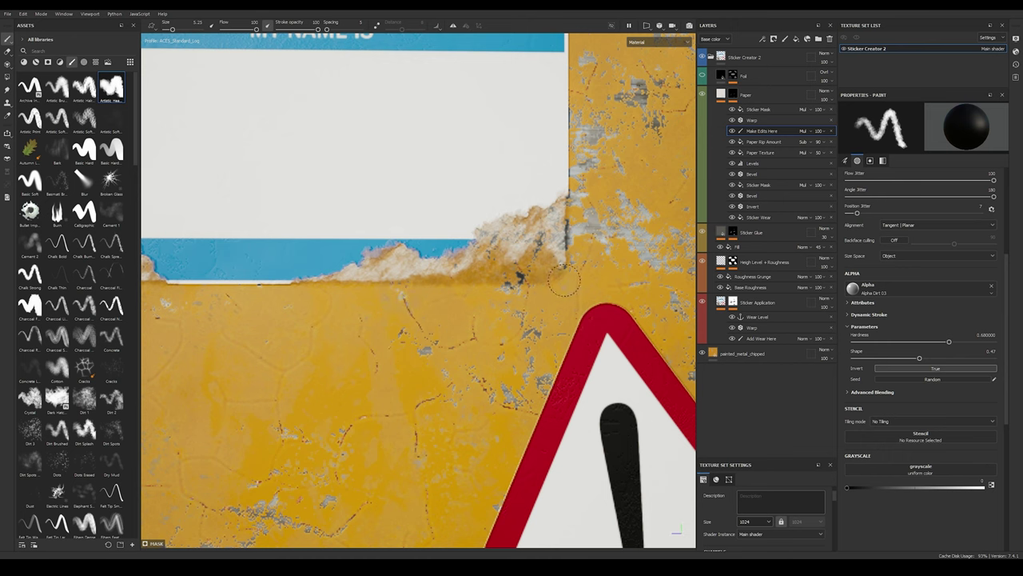
- Thin the torn paper at the HELLO sticker's lower-left corner with black strokes, softening the brush hardness to about 0.44
scroll(514, 304, "down", 3)
middle_click_drag(536, 291, 685, 281, "alt")
scroll(383, 278, "up", 4)
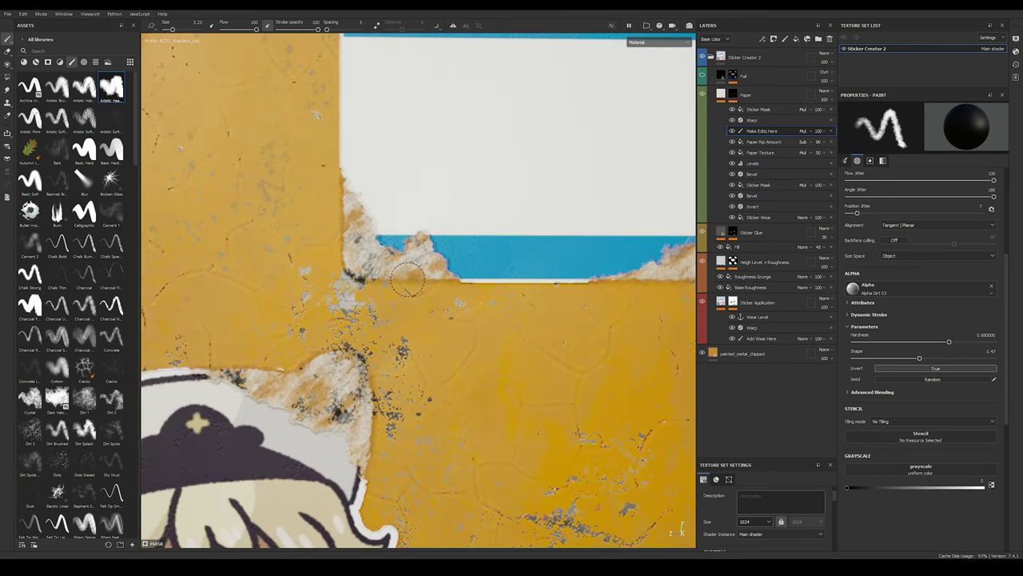
mouse_move(407, 278)
left_mouse_down()
mouse_move(359, 272)
mouse_move(339, 252)
mouse_move(401, 281)
left_mouse_up()
right_click_drag(366, 273, 380, 274, "ctrl")
mouse_move(364, 272)
left_mouse_down()
mouse_move(352, 275)
mouse_move(372, 268)
mouse_move(341, 273)
mouse_move(389, 275)
left_mouse_up()
key("x")
right_click(391, 311)
right_click_drag(387, 272, 389, 289, "ctrl")
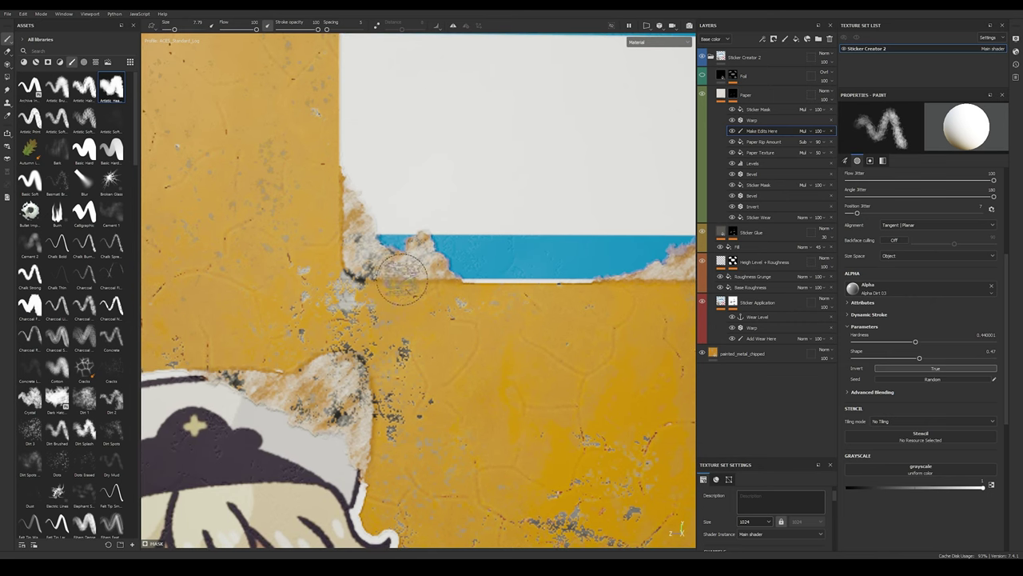
key("x")
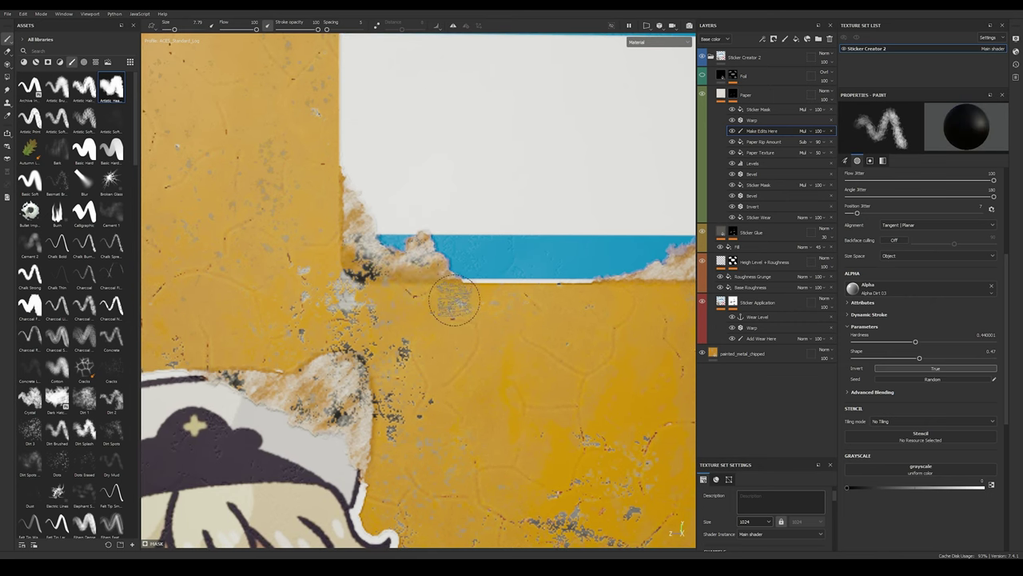
- Paint away part of the paper residue in the tear along the HELLO sticker's top edge
scroll(454, 301, "down", 2)
mouse_move(486, 256)
middle_mouse_down("alt")
mouse_move(324, 320)
mouse_move(249, 390)
middle_mouse_up("alt")
scroll(250, 390, "up", 2)
left_click_drag(503, 117, 457, 111)
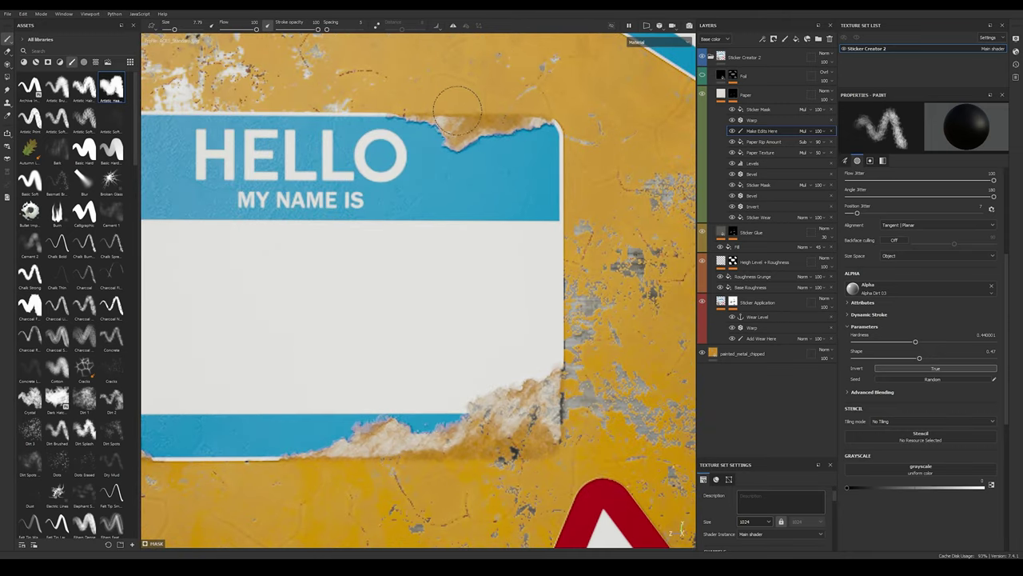
- Enlarge the brush to about 11 and paint out paper at the warning sticker's torn lower-left corner
right_click_drag(380, 177, 330, 259, "alt")
middle_click_drag(481, 416, 452, 64, "alt")
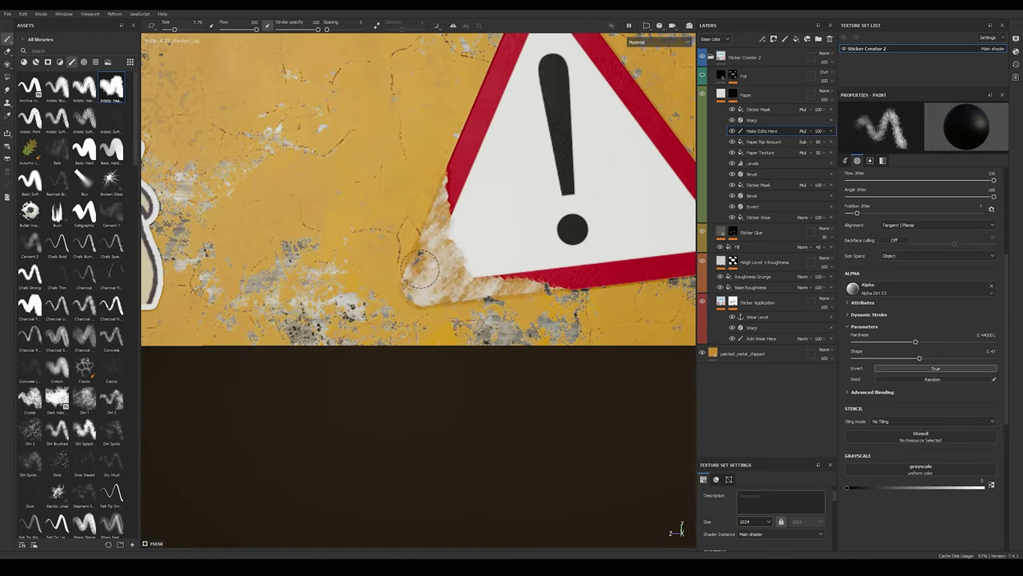
right_click_drag(434, 270, 446, 270, "ctrl")
left_click_drag(438, 270, 457, 302)
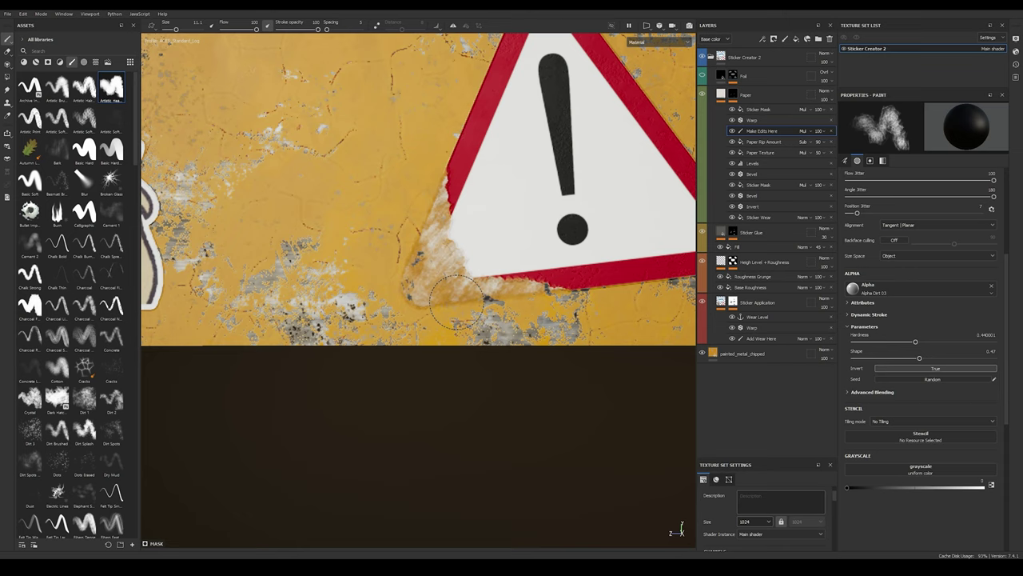
- Fade the torn paper along the top of the character sticker's hat and check the result across all stickers
mouse_move(249, 258)
middle_mouse_down("alt")
mouse_move(424, 285)
mouse_move(612, 397)
middle_mouse_up("alt")
mouse_move(467, 178)
left_mouse_down()
mouse_move(447, 162)
mouse_move(497, 172)
mouse_move(497, 210)
mouse_move(429, 160)
mouse_move(364, 137)
left_mouse_up()
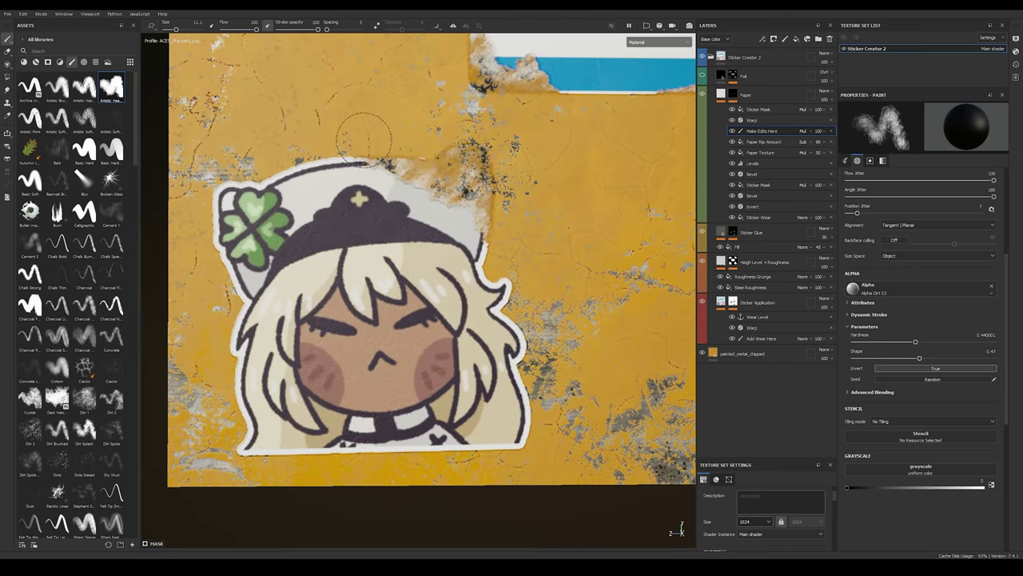
right_click_drag(479, 219, 592, 164, "alt")
middle_click_drag(604, 172, 433, 272, "alt")
right_click_drag(548, 221, 557, 253, "alt")
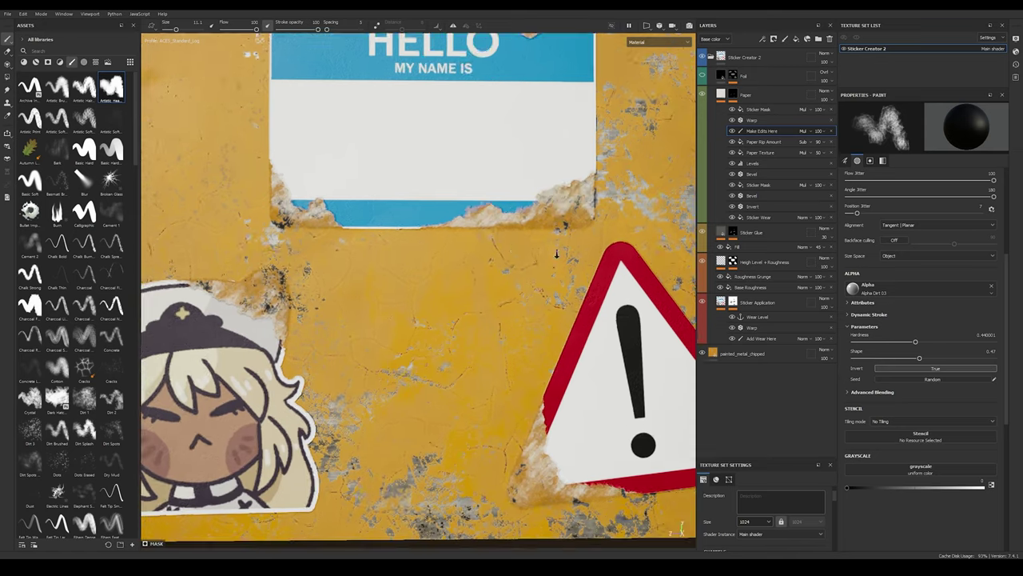
scroll(557, 254, "up", 3)
scroll(442, 264, "down", 3)
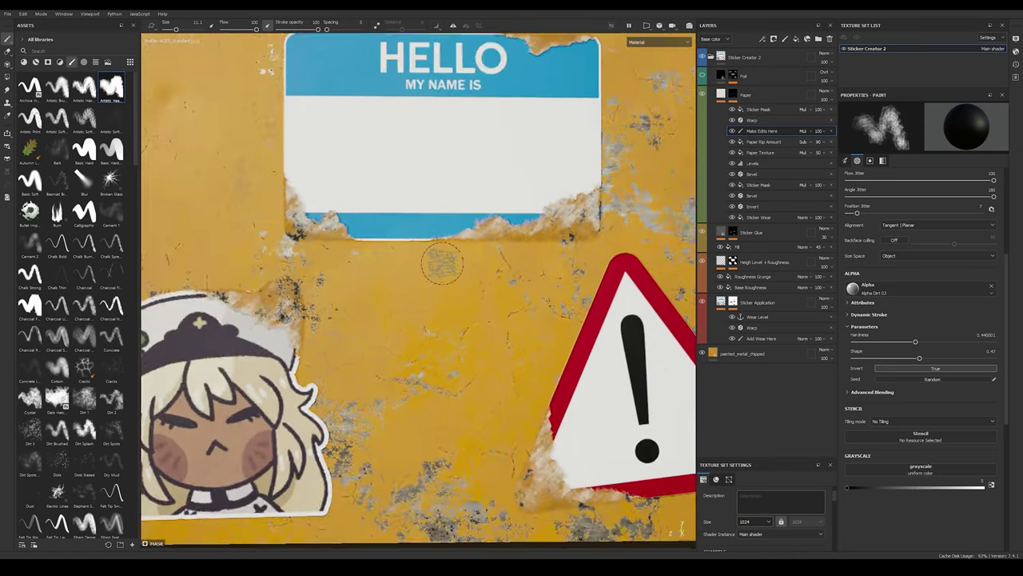
scroll(442, 263, "down", 2)
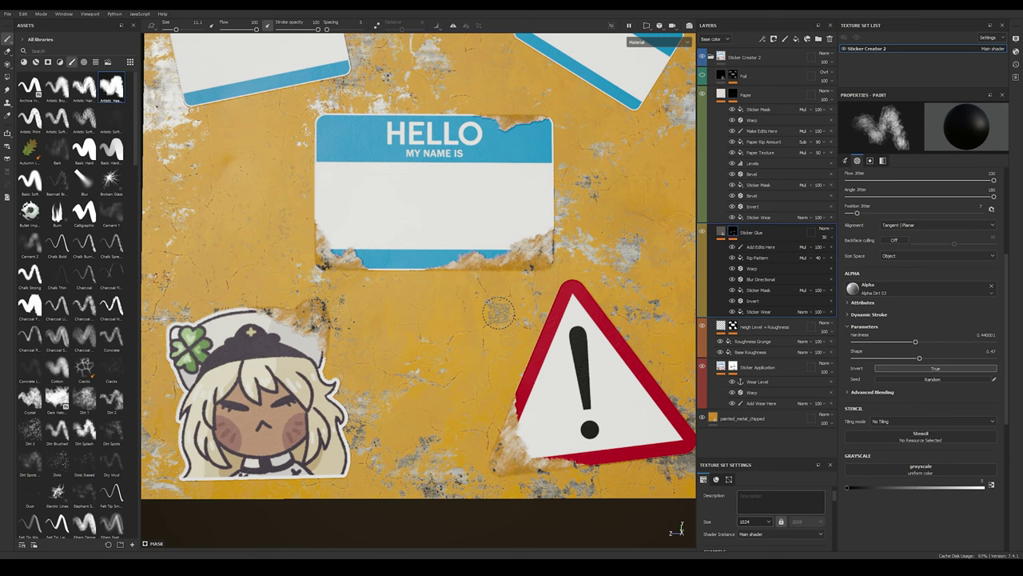
- On the Sticker Glue mask's Add Edits Here effect, paint black over the glue at the HELLO sticker's lower-right corner
scroll(531, 288, "up", 3)
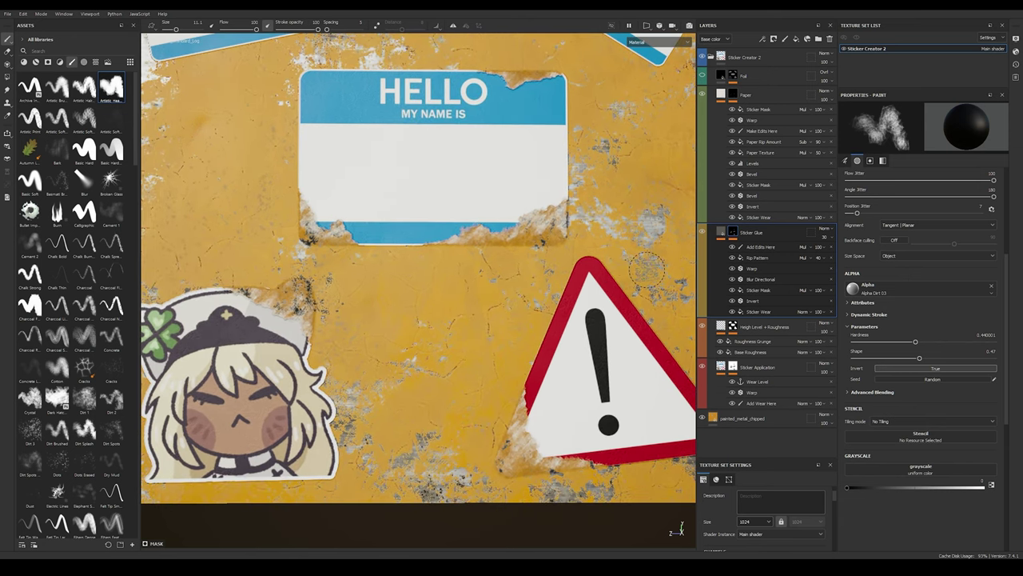
left_click(768, 249)
scroll(580, 260, "up", 5)
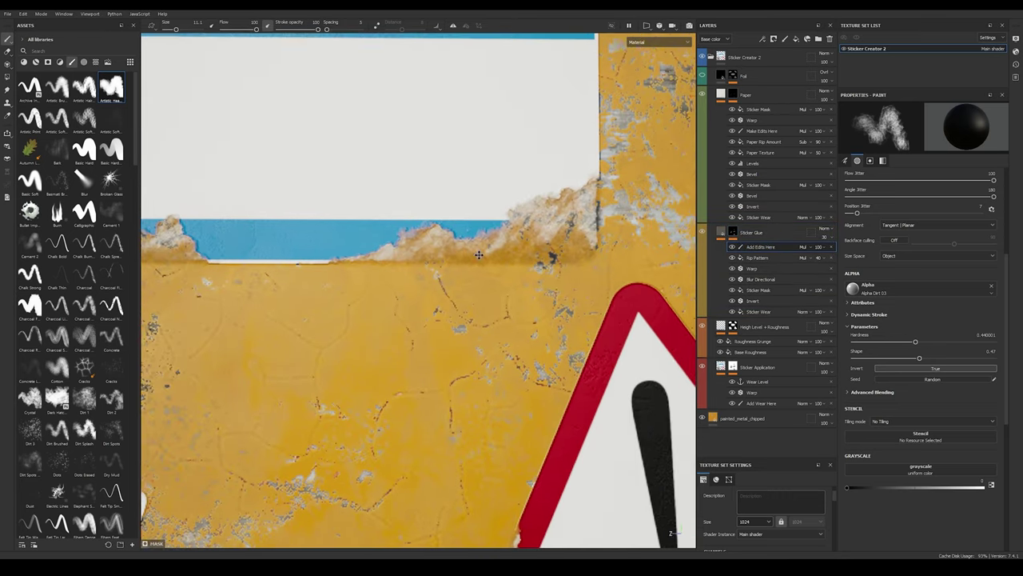
mouse_move(527, 290)
left_mouse_down()
mouse_move(544, 292)
mouse_move(544, 279)
mouse_move(560, 272)
left_mouse_up()
right_click_drag(561, 272, 549, 268, "ctrl")
left_click_drag(549, 268, 556, 239)
right_click_drag(556, 249, 554, 267, "ctrl")
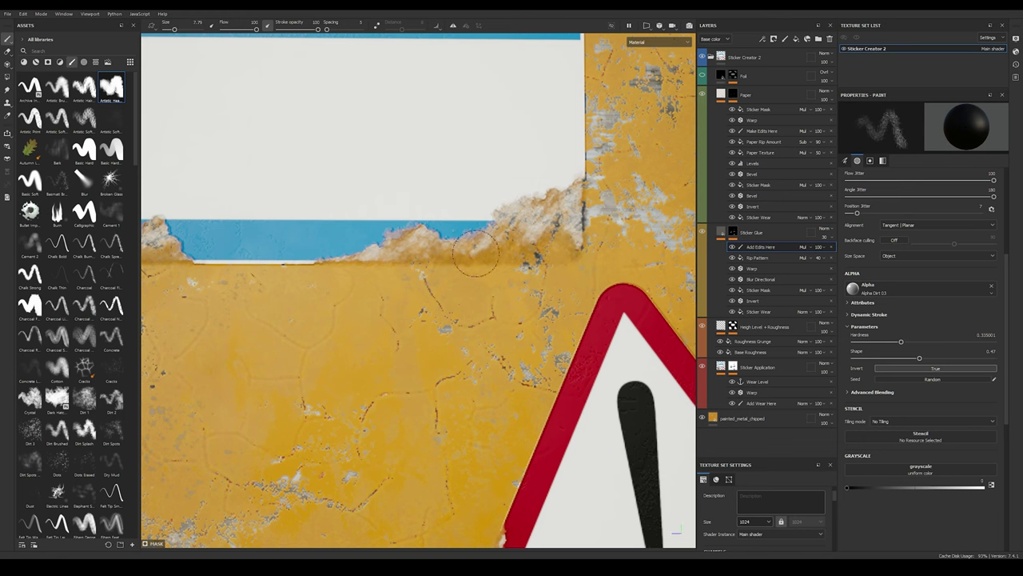
- Touch up the glue residue along the HELLO sticker's lower torn edge with brush hardness about 0.67 and check the result
scroll(564, 251, "down", 5)
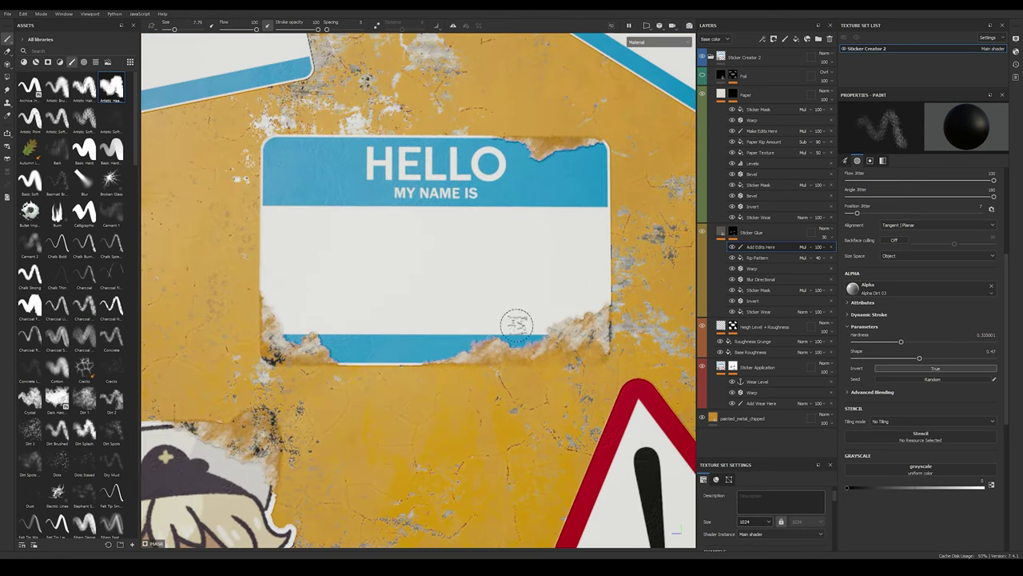
middle_click_drag(335, 318, 489, 232, "alt")
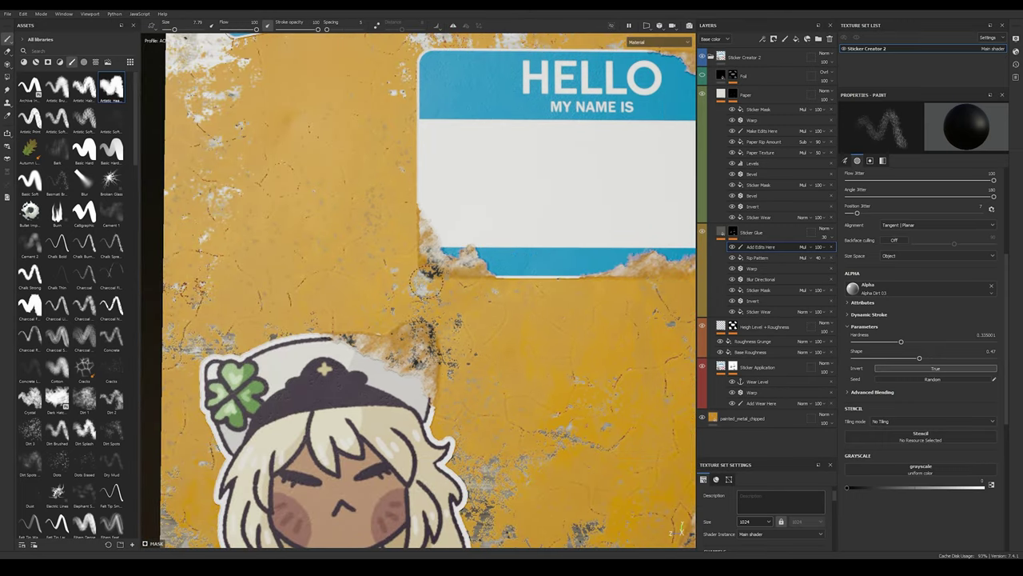
middle_click_drag(504, 324, 452, 312)
right_click_drag(452, 311, 451, 333, "ctrl")
mouse_move(452, 334)
left_mouse_down()
mouse_move(427, 330)
mouse_move(491, 326)
left_mouse_up()
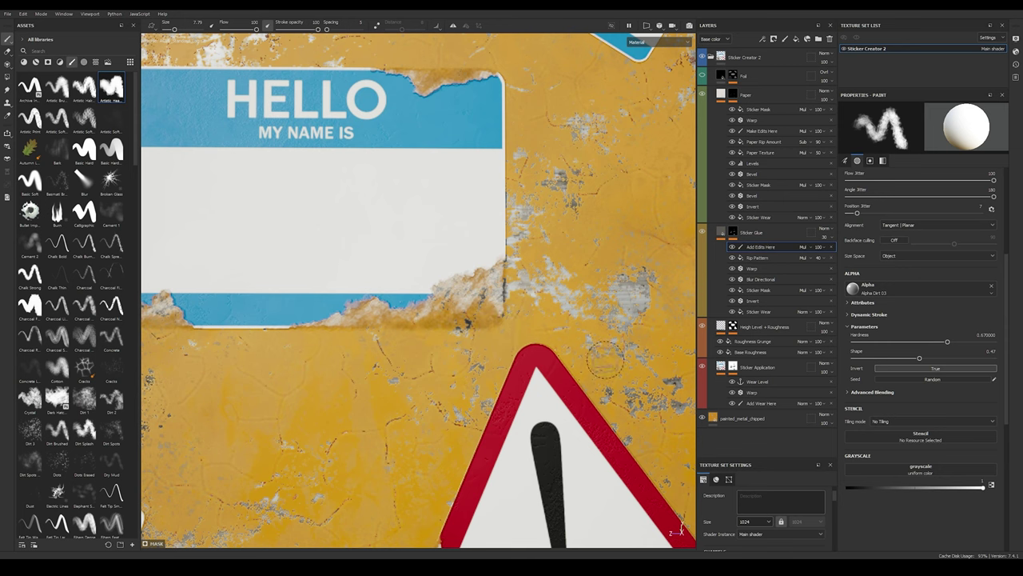
left_click_drag(422, 313, 423, 312, "alt")
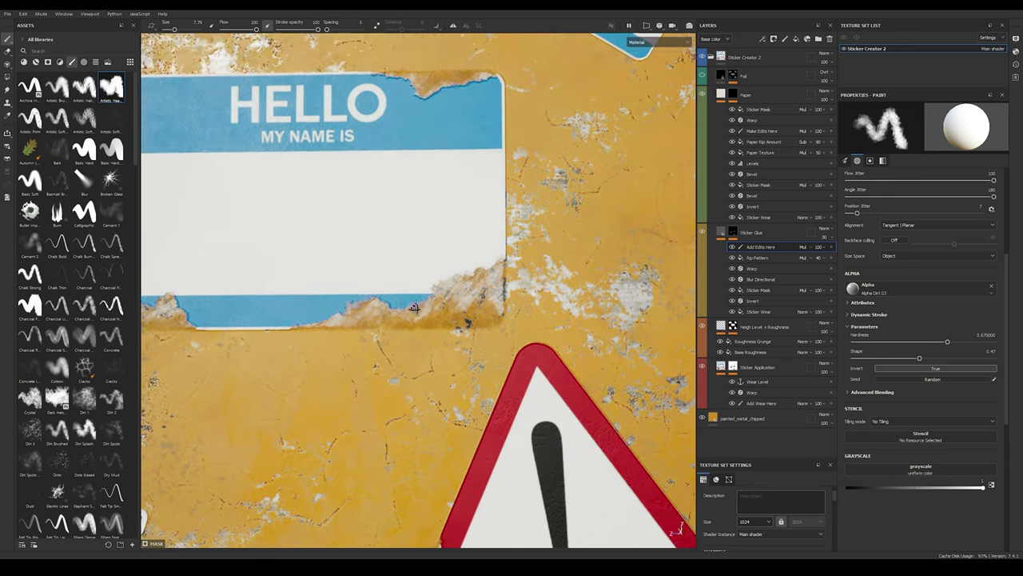
right_click_drag(527, 316, 383, 322, "alt")
scroll(382, 322, "down", 3)
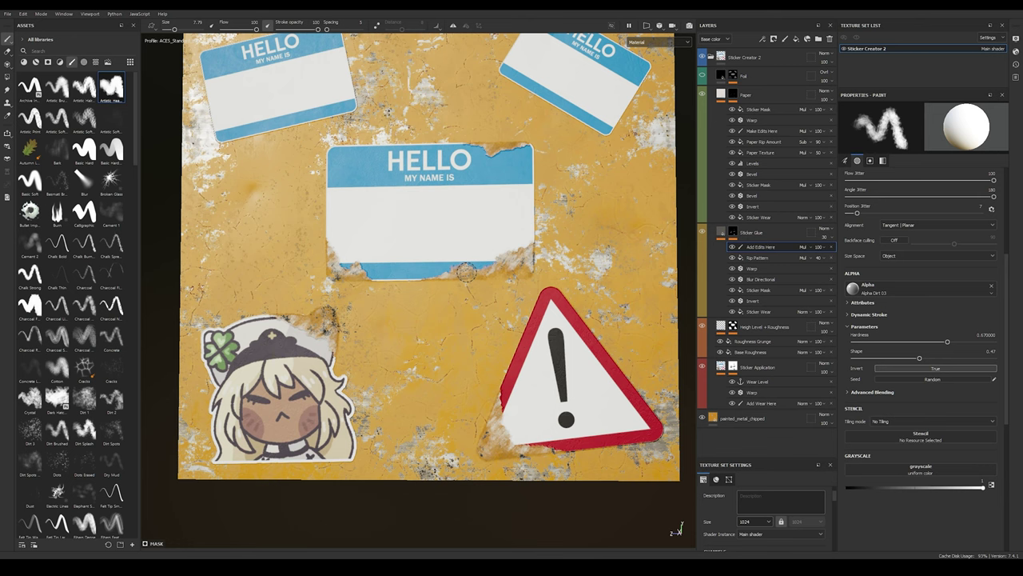
left_click_drag(447, 271, 456, 266, "alt")
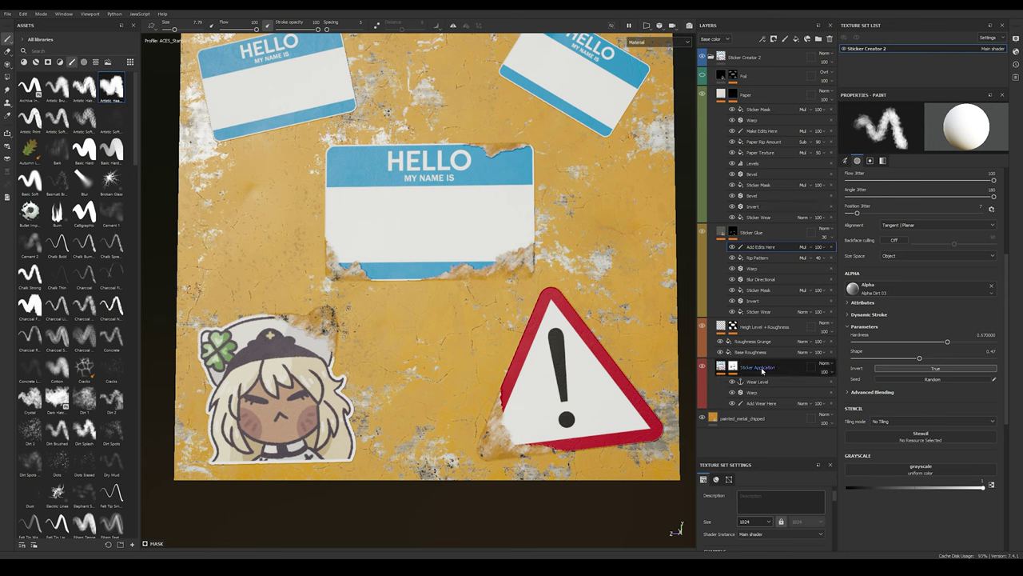
- Select the Sticker Application layer's Hand Added Details paint effect and load the Kyle's brush found by searching the assets for "mark"
left_click(722, 367)
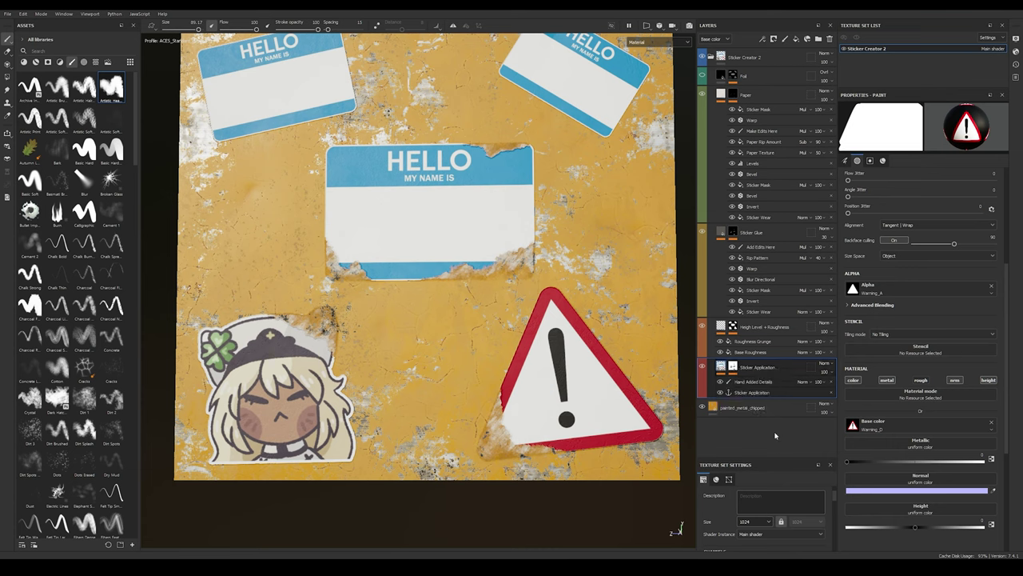
left_click(763, 383)
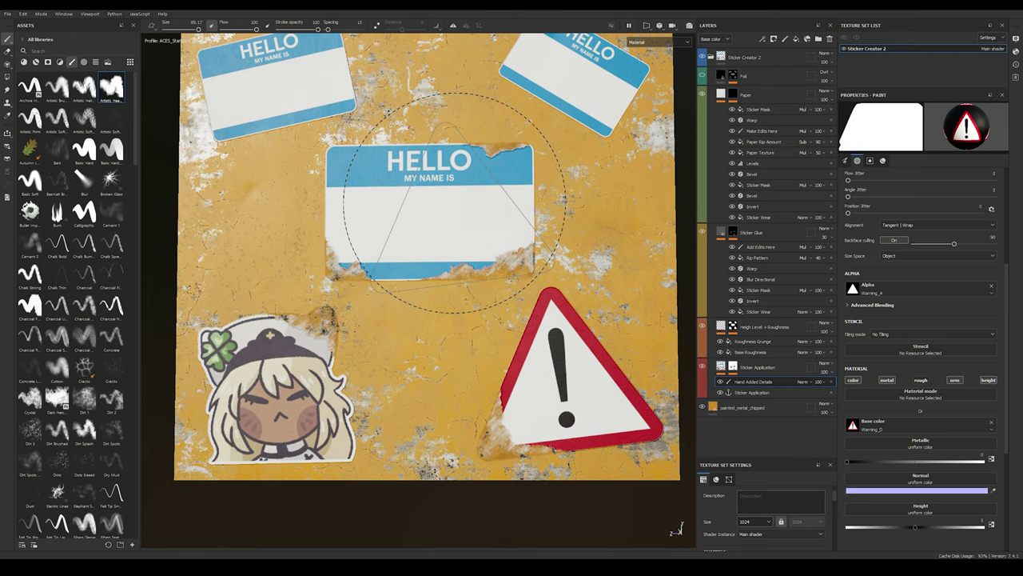
right_click_drag(454, 202, 434, 205, "ctrl")
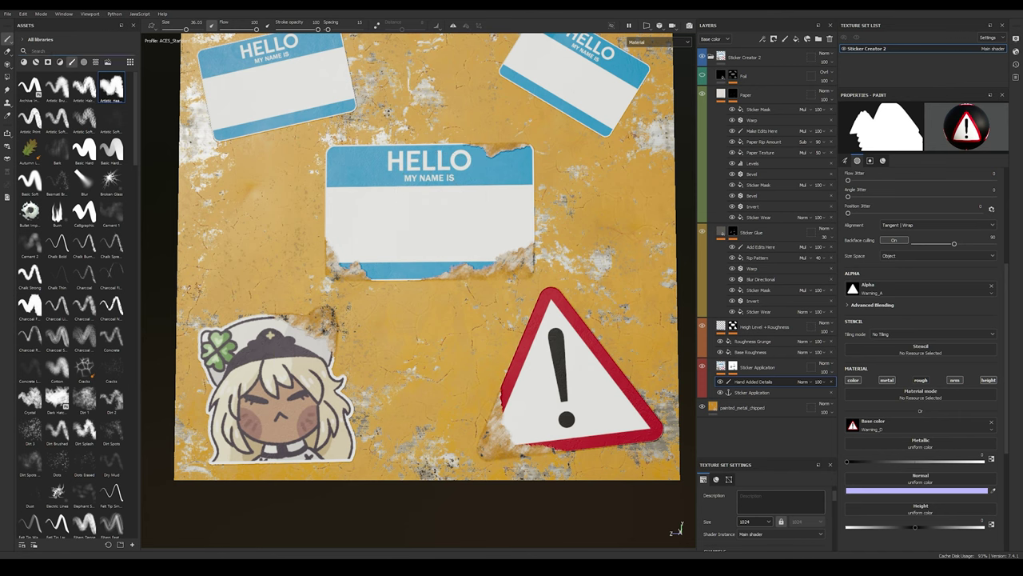
left_click(72, 50)
type("mark")
left_click(30, 87)
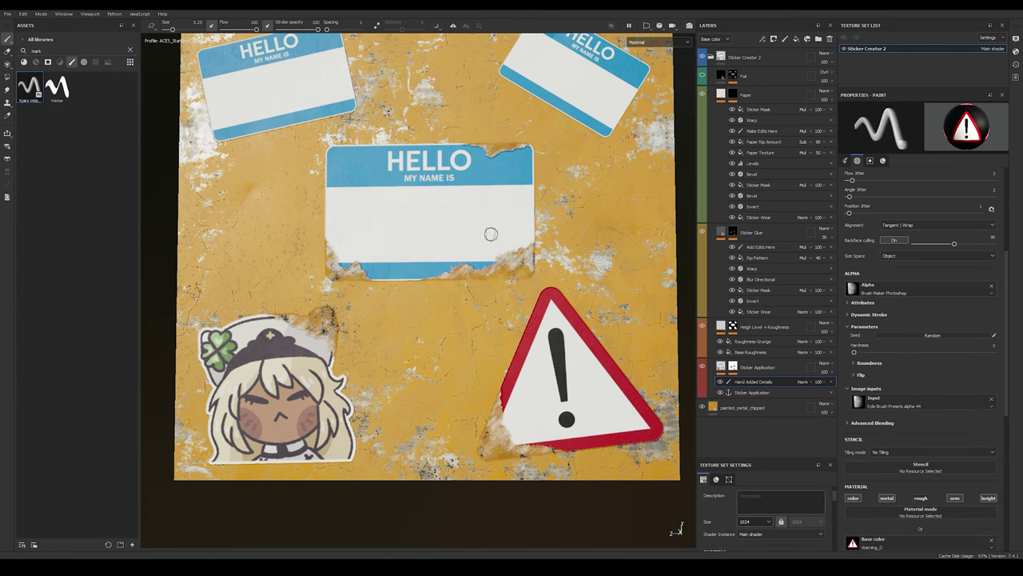
- Remove the Warning_D texture from the brush's base color and set the base color to black
scroll(912, 429, "down", 3)
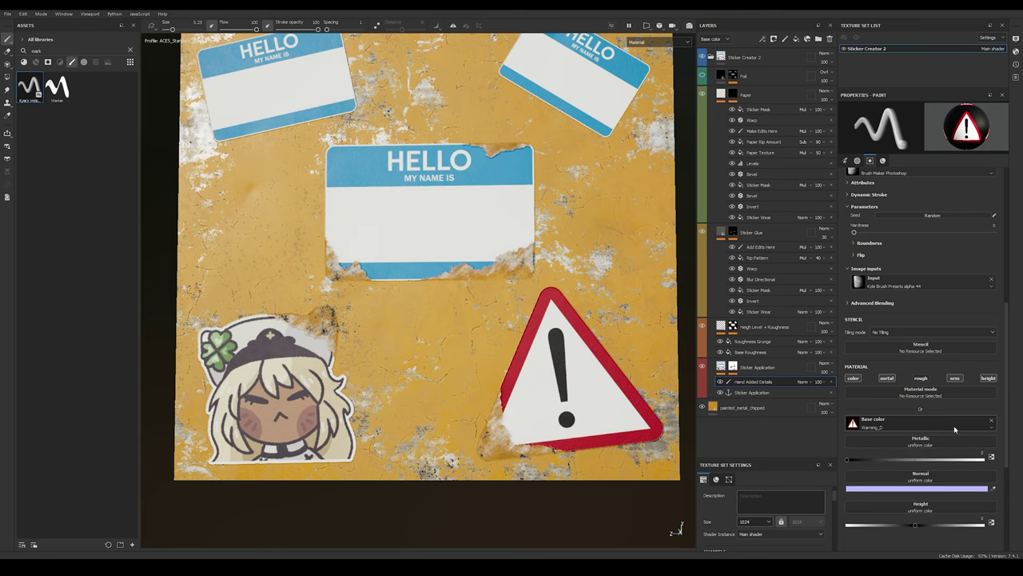
left_click(991, 420)
left_click(888, 433)
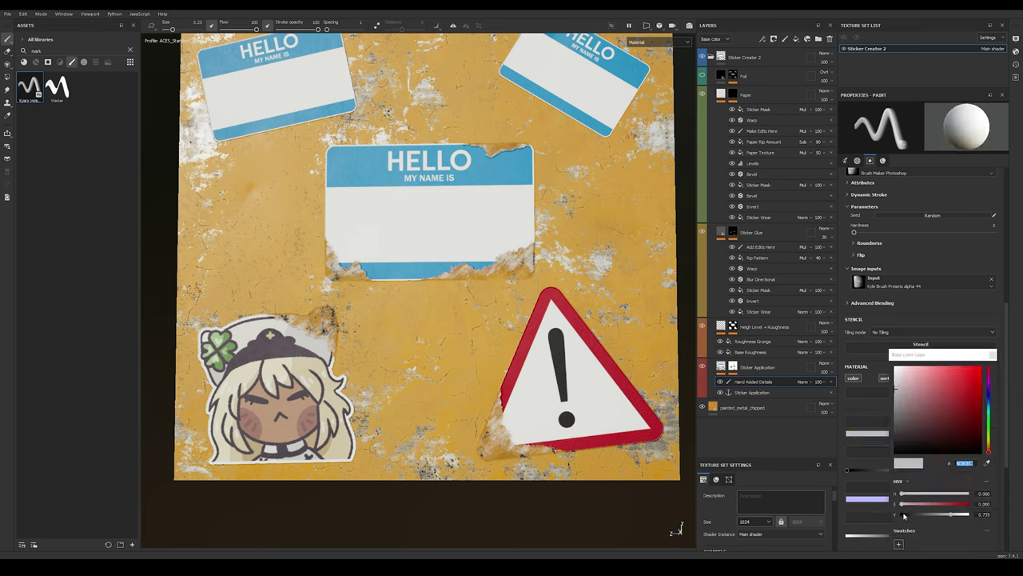
left_click(904, 515)
left_click(993, 355)
- Set the brush's metallic to about 0.69 and enable its roughness channel at about 0.1
scroll(896, 447, "down", 1)
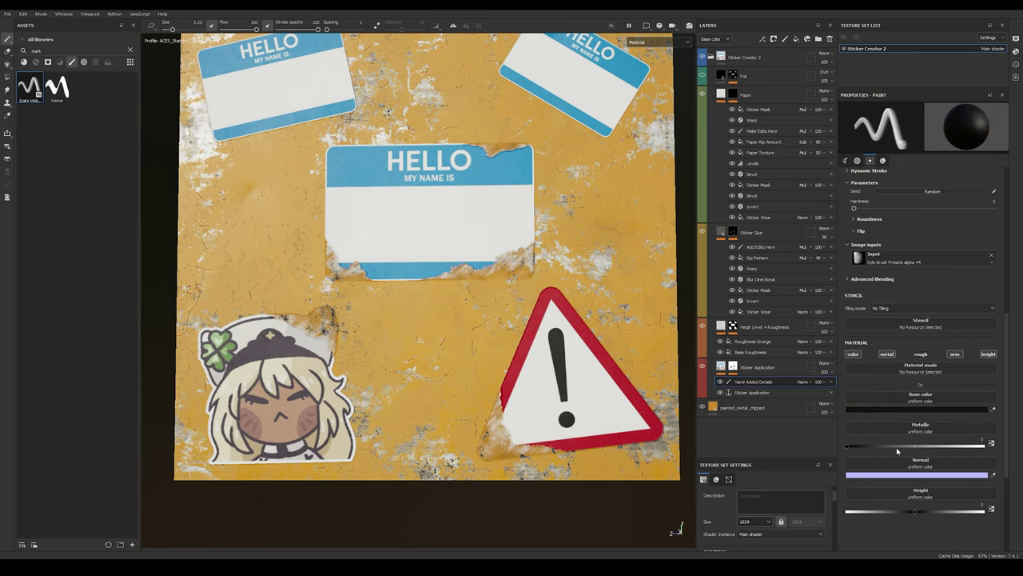
left_click_drag(936, 423, 942, 423)
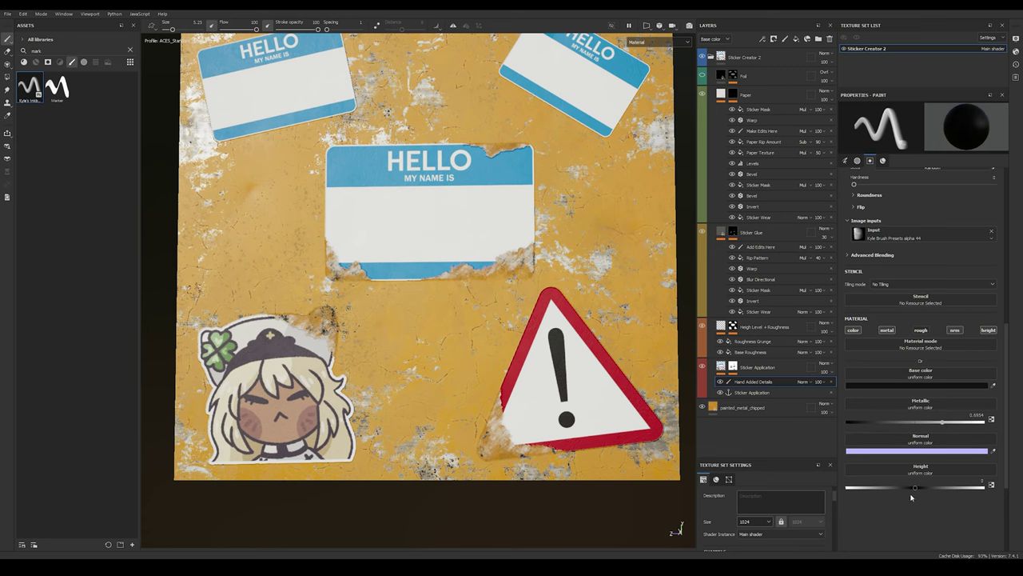
left_click(921, 330)
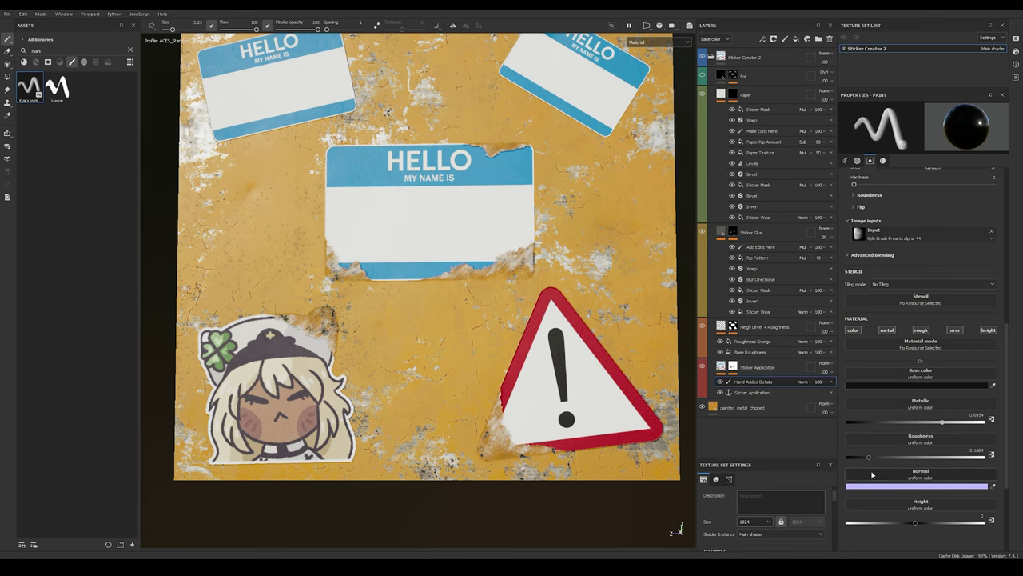
scroll(427, 228, "up", 5)
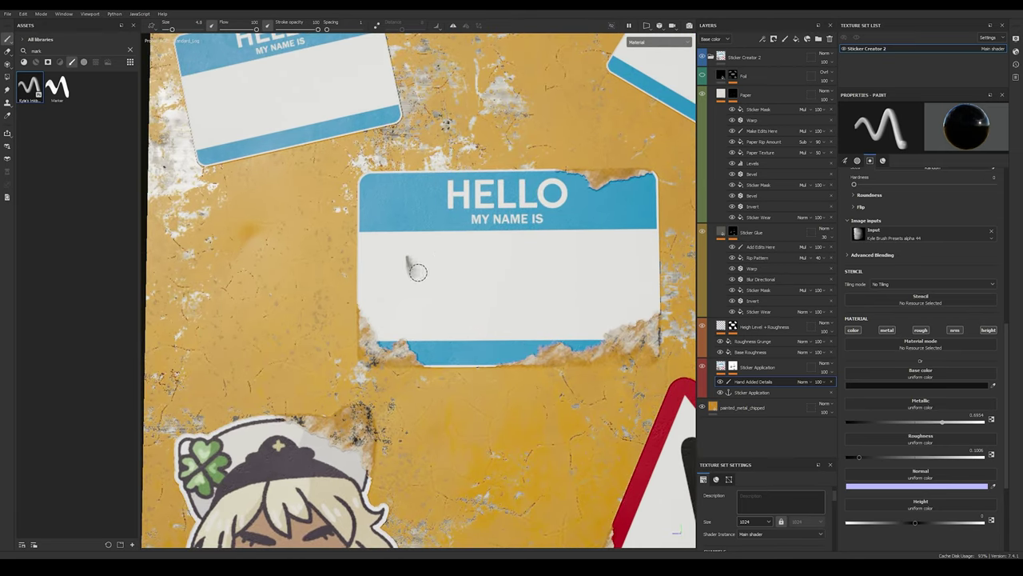
left_click_drag(424, 274, 442, 294)
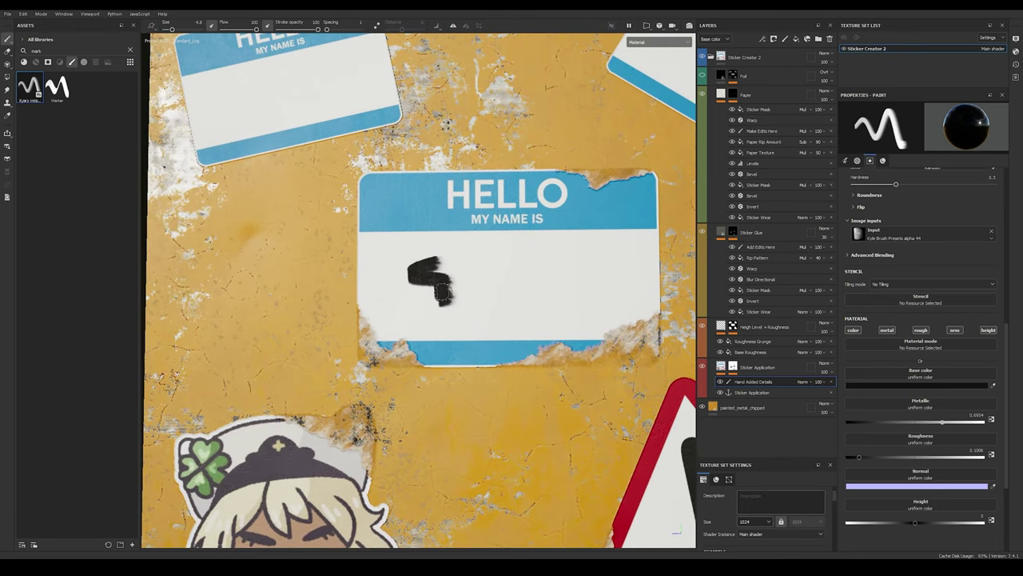
key("ctrl+z")
- Hand-write "Sticker Creator 2" on the central HELLO sticker's white area with brush size about 2.79 and hardness 0.205, and check it on the cube
right_click_drag(422, 263, 417, 264, "ctrl")
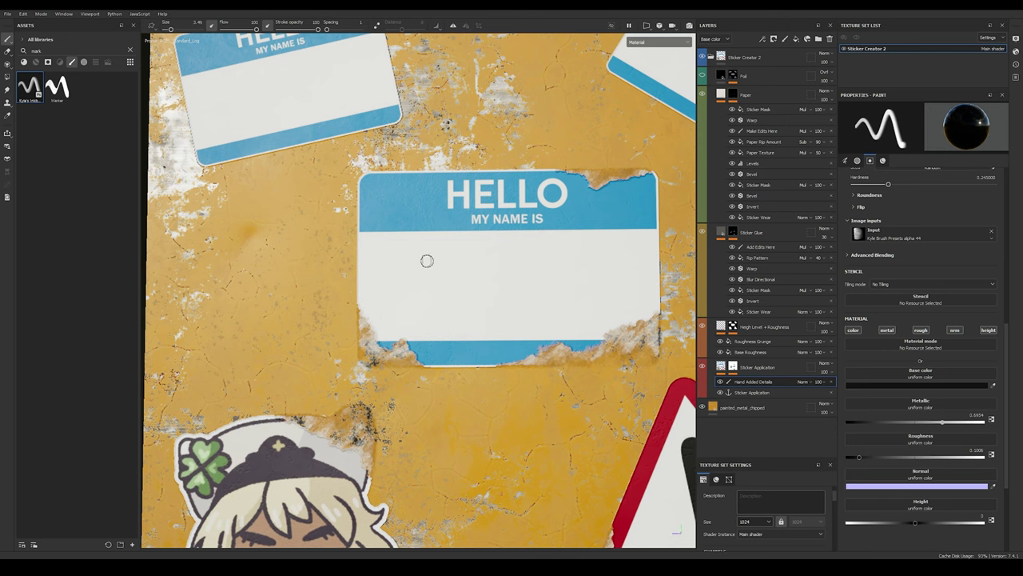
middle_click_drag(404, 263, 381, 268)
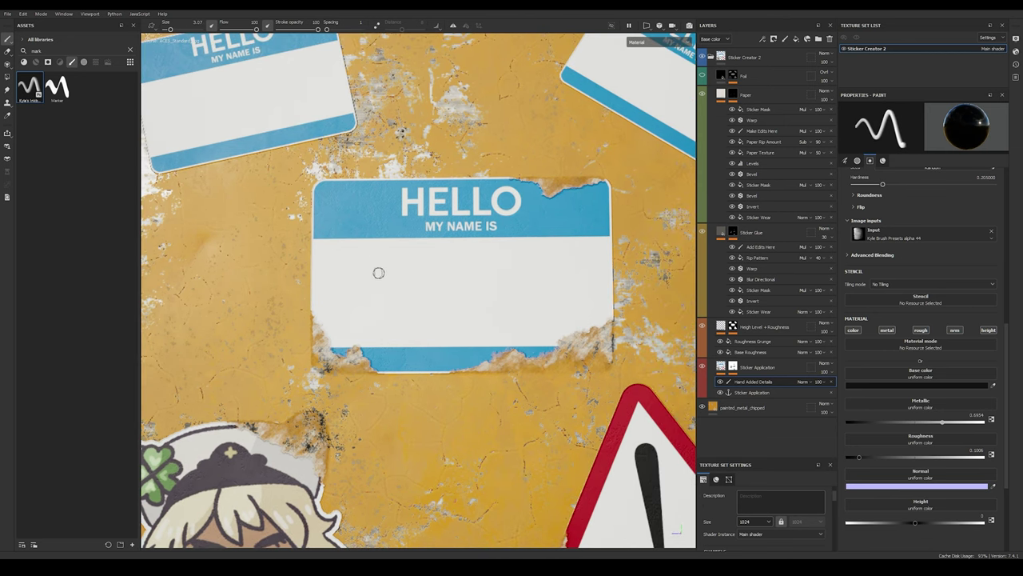
left_click_drag(354, 256, 350, 291)
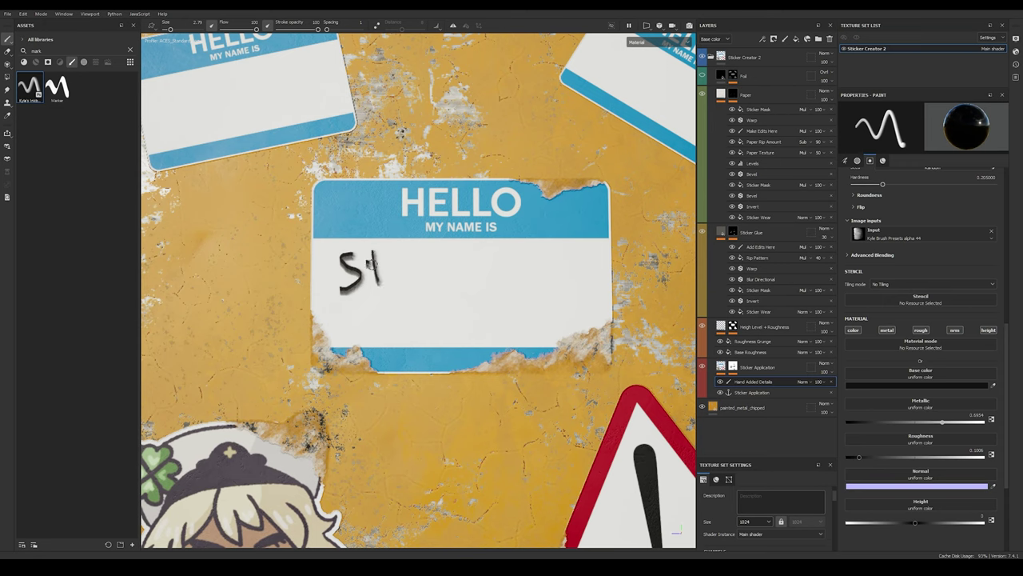
mouse_move(434, 262)
left_mouse_down()
mouse_move(437, 289)
mouse_move(447, 293)
left_mouse_up()
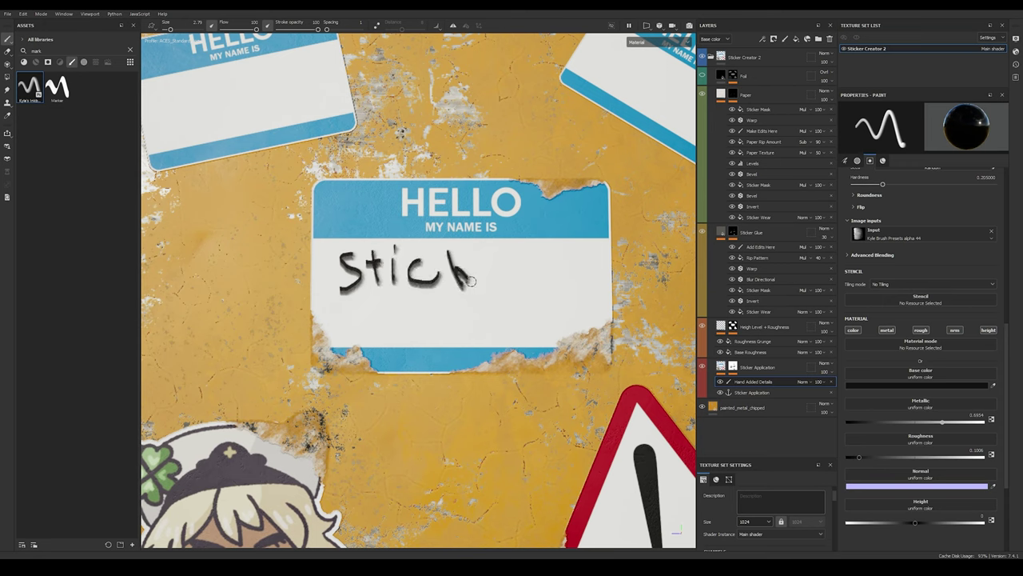
left_click_drag(473, 253, 505, 286)
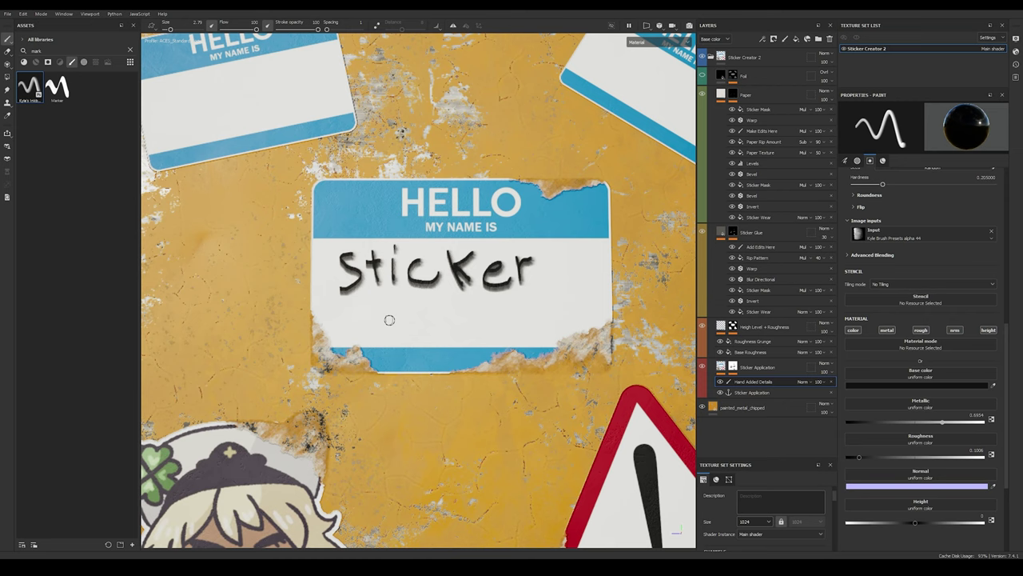
mouse_move(330, 317)
left_mouse_down()
mouse_move(354, 329)
mouse_move(425, 317)
mouse_move(448, 334)
left_mouse_up()
left_click_drag(432, 316, 467, 320)
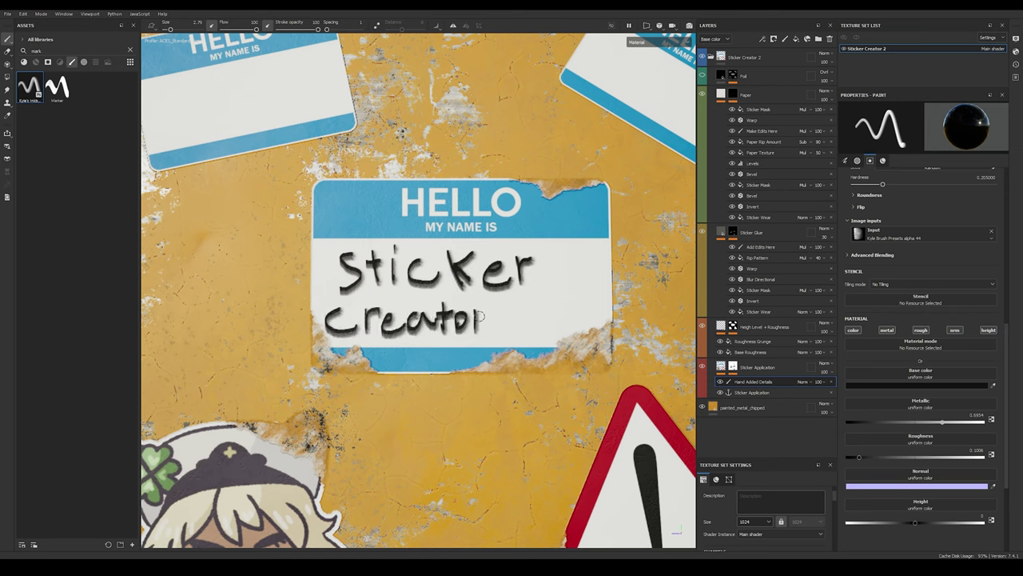
mouse_move(545, 276)
left_mouse_down()
mouse_move(536, 329)
mouse_move(571, 327)
left_mouse_up()
right_click_drag(575, 279, 473, 336, "alt")
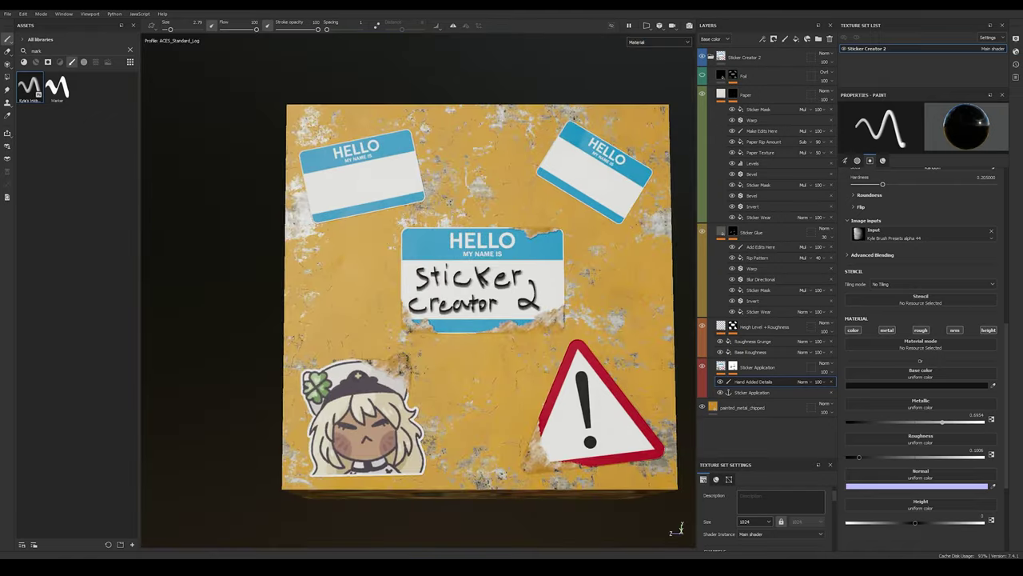
left_click_drag(473, 336, 398, 325, "alt")
right_click_drag(398, 326, 456, 338, "alt")
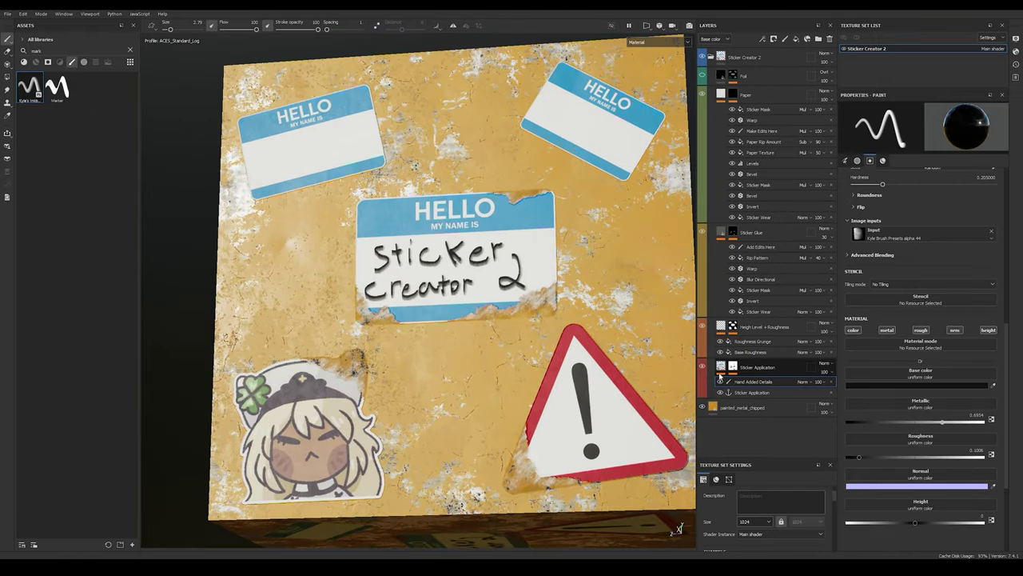
- Select the Add Wear Here paint effect in the Sticker Application mask, clear the asset search, load the fourth Artistic brush and switch the paint to black
right_click_drag(484, 308, 519, 315, "alt")
left_click_drag(520, 316, 512, 296, "alt")
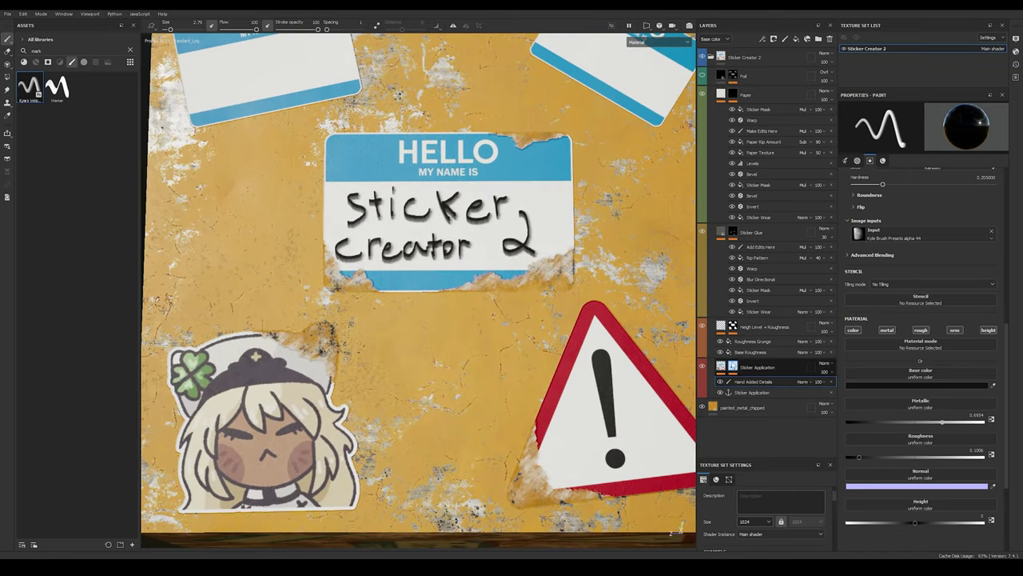
left_click(733, 366)
left_click(758, 405)
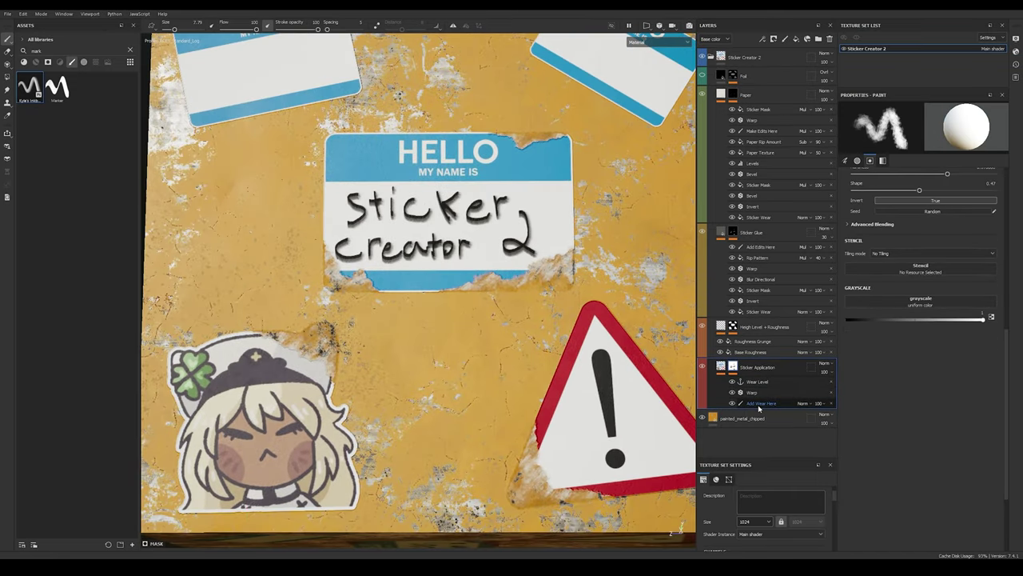
left_click(130, 50)
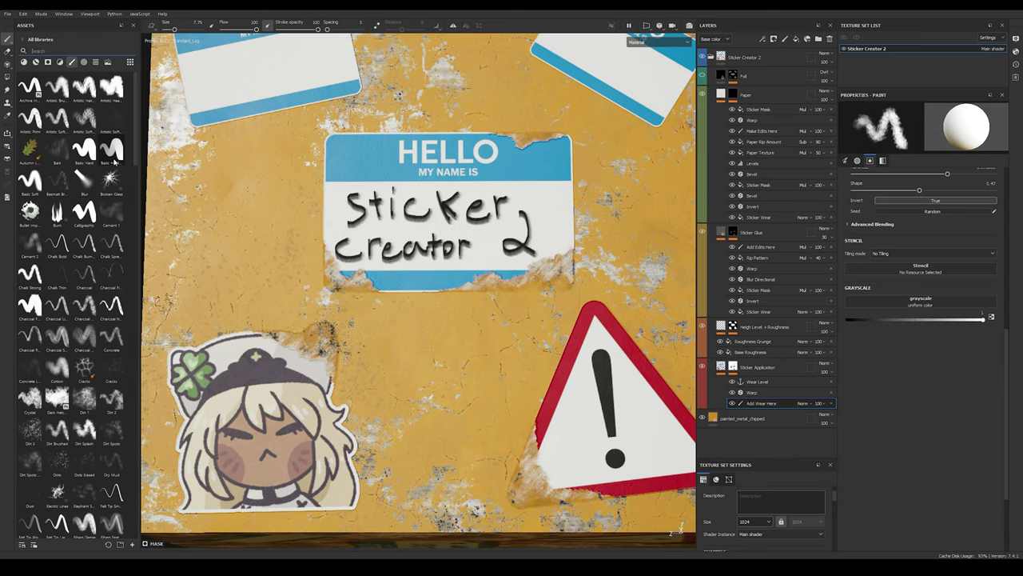
left_click(111, 86)
right_click_drag(349, 203, 344, 262, "alt")
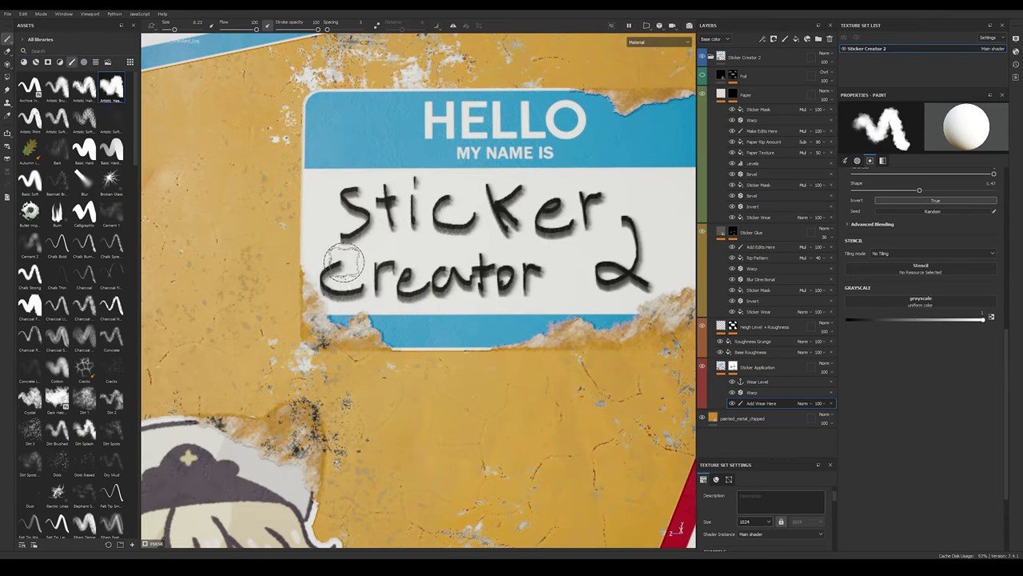
key("x")
mouse_move(314, 307)
left_mouse_down()
mouse_move(335, 288)
mouse_move(361, 329)
left_mouse_up()
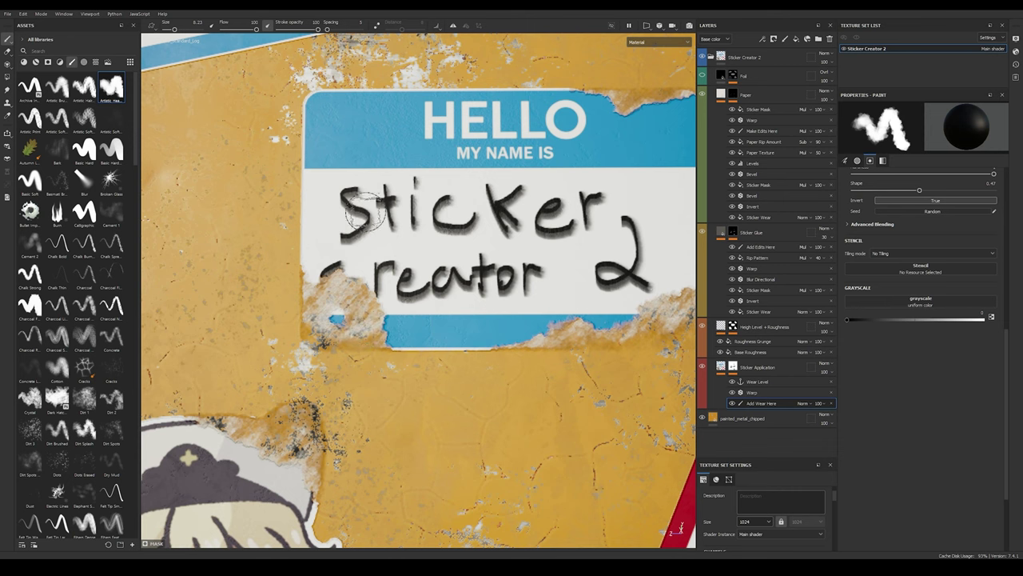
left_click_drag(358, 273, 330, 285)
key("ctrl+z")
key("ctrl+z")
key("ctrl+z")
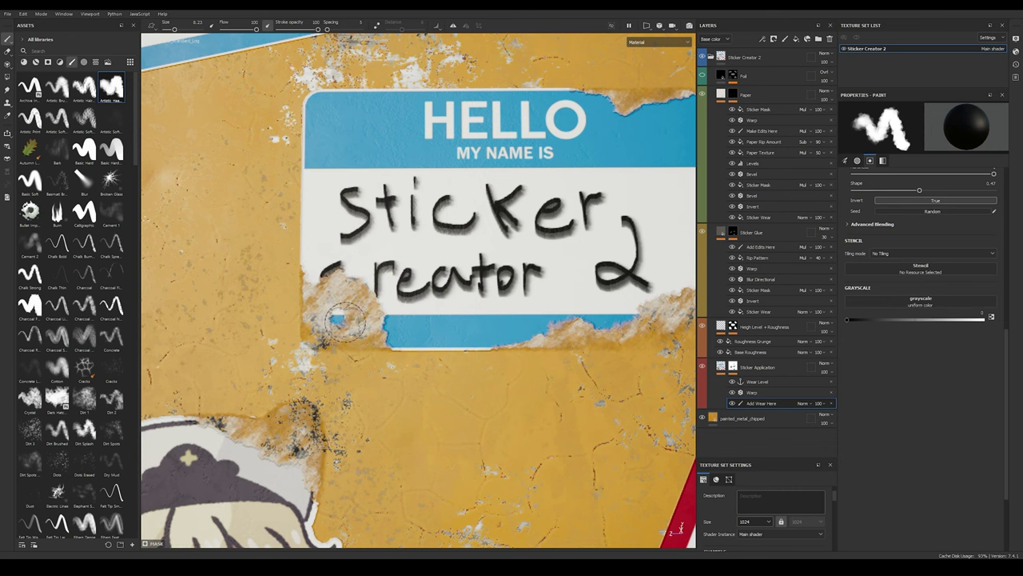
- Paint black wear along the lower edge of the central HELLO sticker and check the torn result across all stickers
middle_click_drag(384, 307, 306, 307)
mouse_move(309, 307)
left_mouse_down()
mouse_move(345, 345)
mouse_move(394, 338)
left_mouse_up()
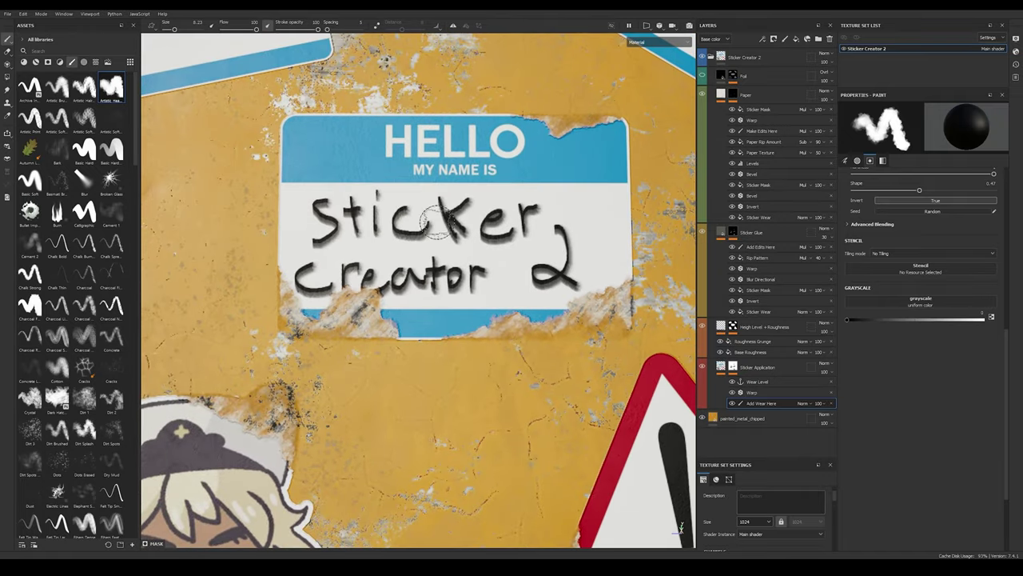
mouse_move(437, 224)
middle_mouse_down("alt")
mouse_move(429, 316)
mouse_move(363, 291)
middle_mouse_up("alt")
left_click_drag(312, 377, 352, 399)
middle_click_drag(362, 409, 409, 362, "alt")
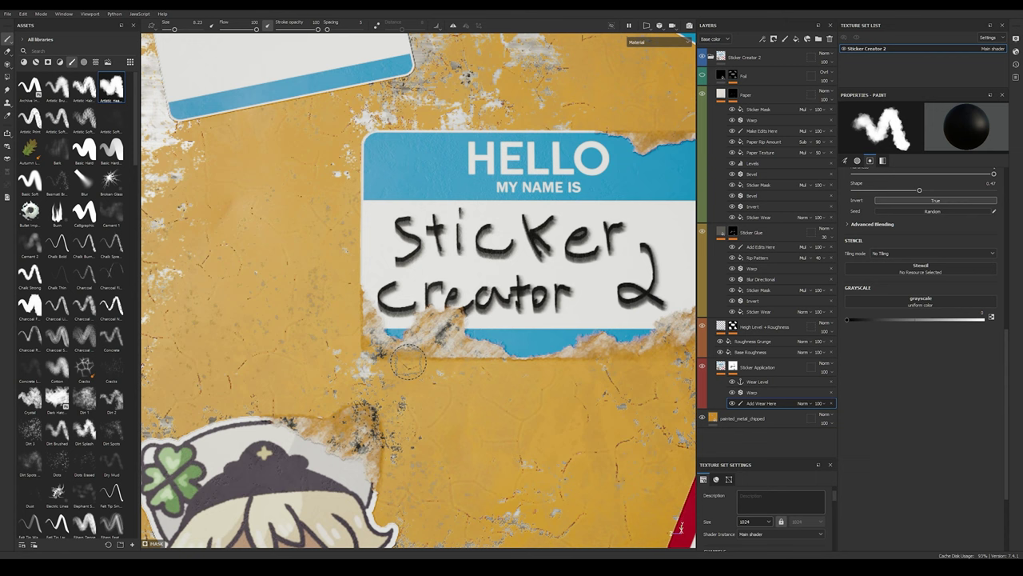
right_click_drag(409, 363, 212, 329, "alt")
middle_click_drag(488, 379, 332, 330, "alt")
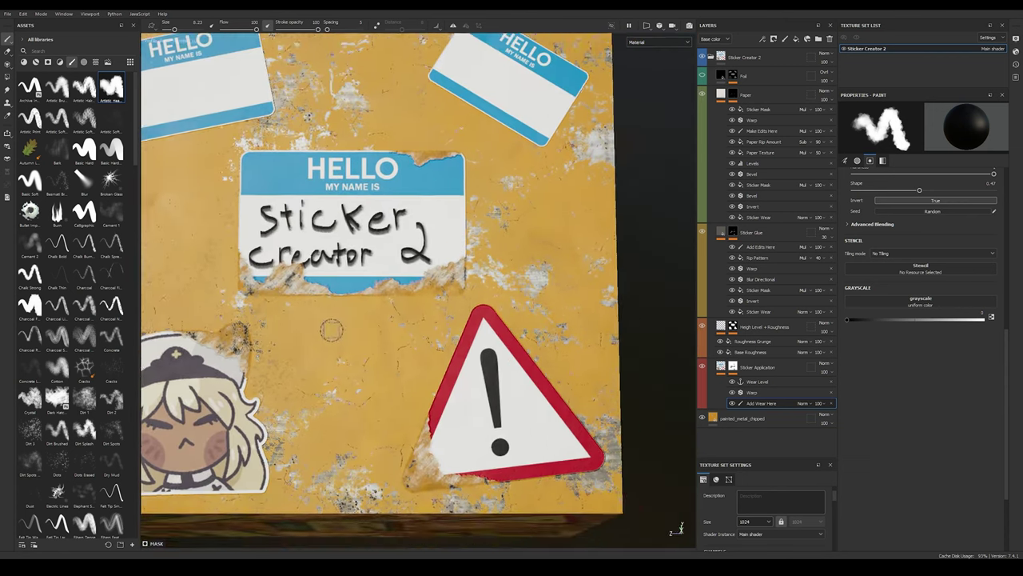
left_click_drag(332, 330, 398, 338, "alt")
mouse_move(398, 337)
middle_mouse_down("alt")
mouse_move(372, 328)
mouse_move(389, 342)
middle_mouse_up("alt")
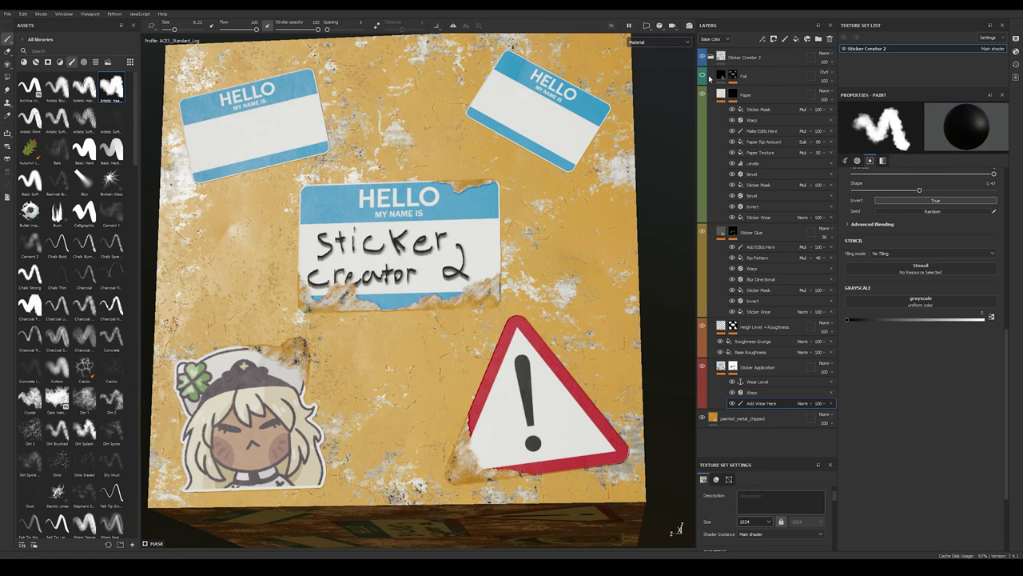
- Turn on the Foil layer's visibility and examine its pattern up close on the character sticker
left_click(702, 76)
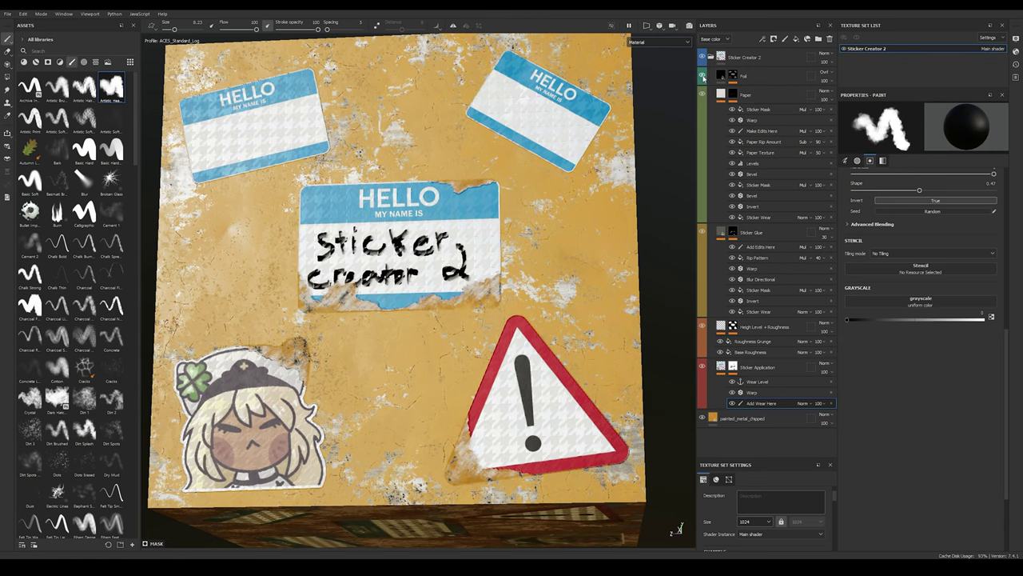
left_click_drag(374, 230, 354, 274, "alt")
middle_click_drag(352, 275, 411, 218, "alt")
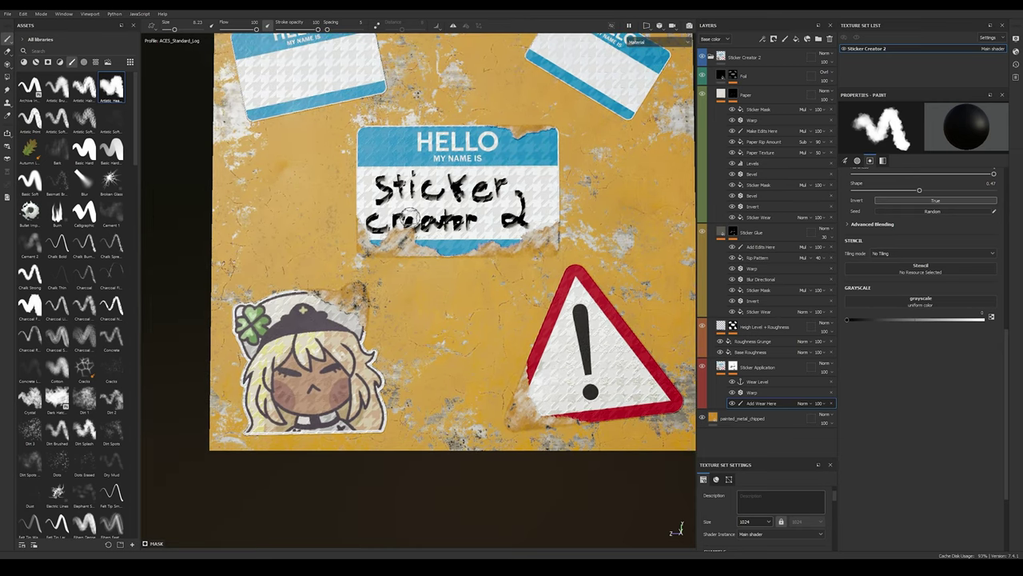
scroll(408, 215, "up", 5)
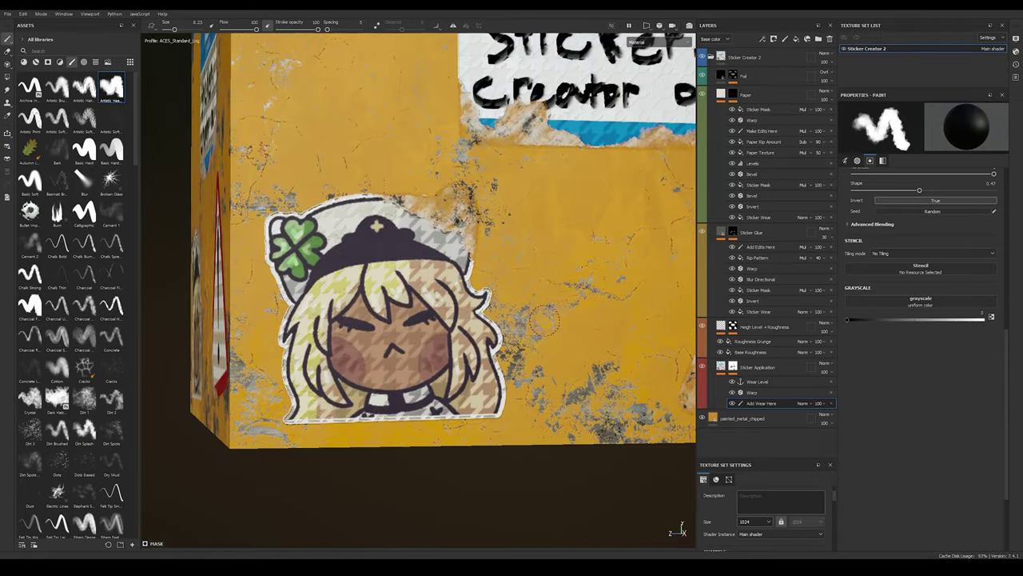
scroll(544, 320, "up", 2)
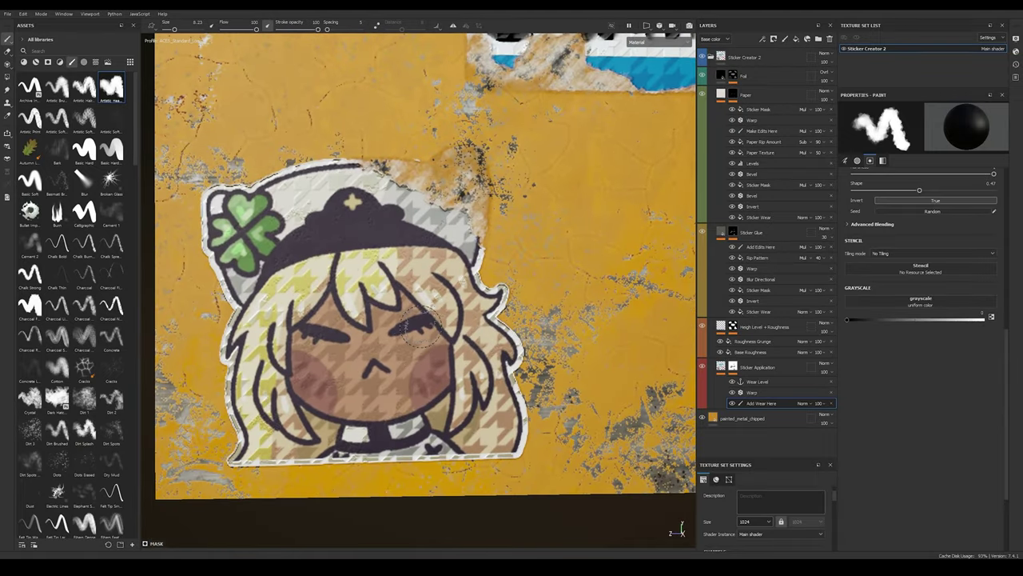
left_click_drag(434, 306, 427, 296, "alt")
middle_click_drag(458, 272, 469, 240, "alt")
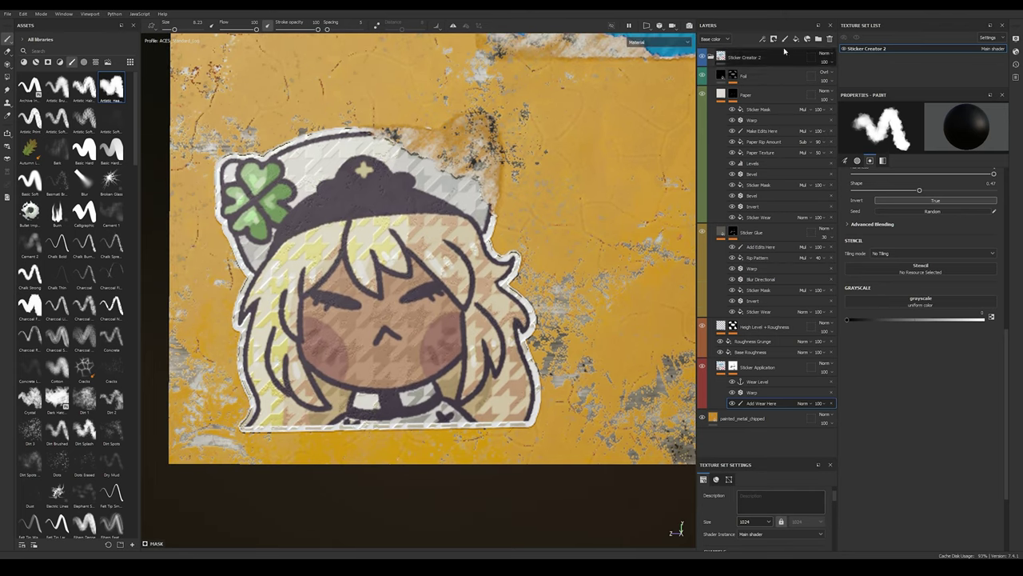
- Select the Add Pattern Here fill in the Foil layer's mask and set its Tile parameter to 4
left_click(724, 77)
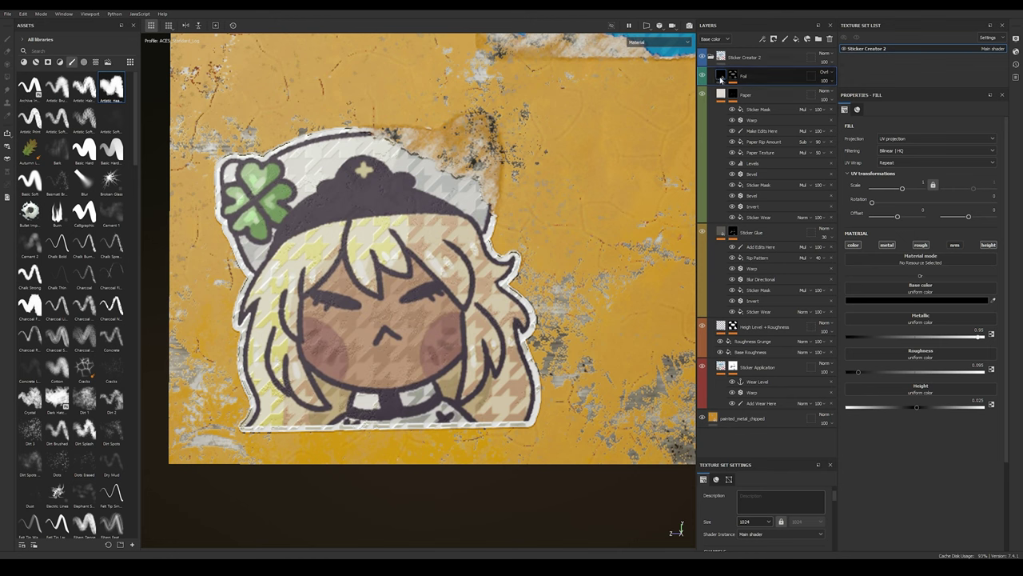
left_click(737, 74)
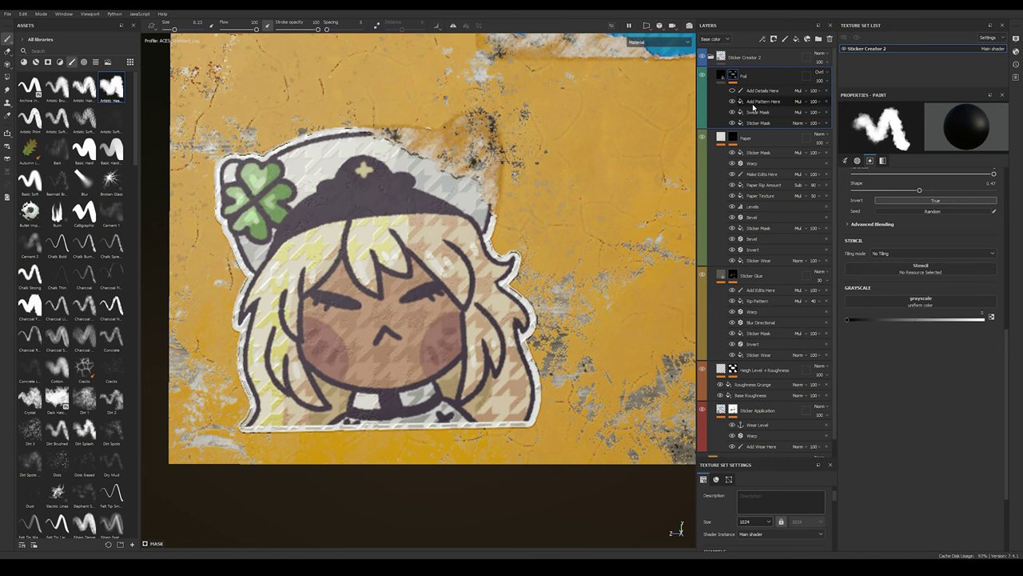
left_click(754, 104)
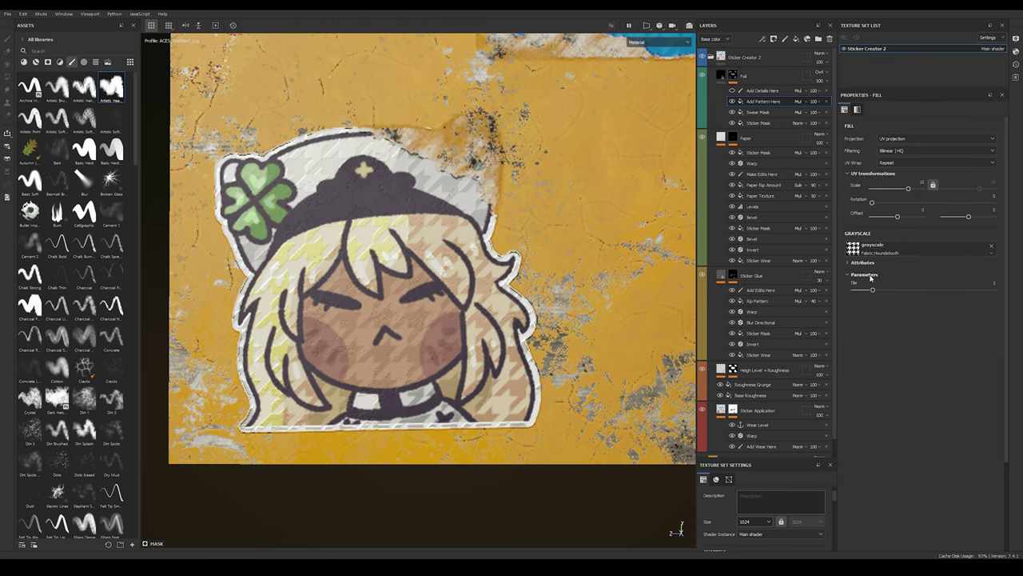
left_click_drag(881, 290, 883, 291)
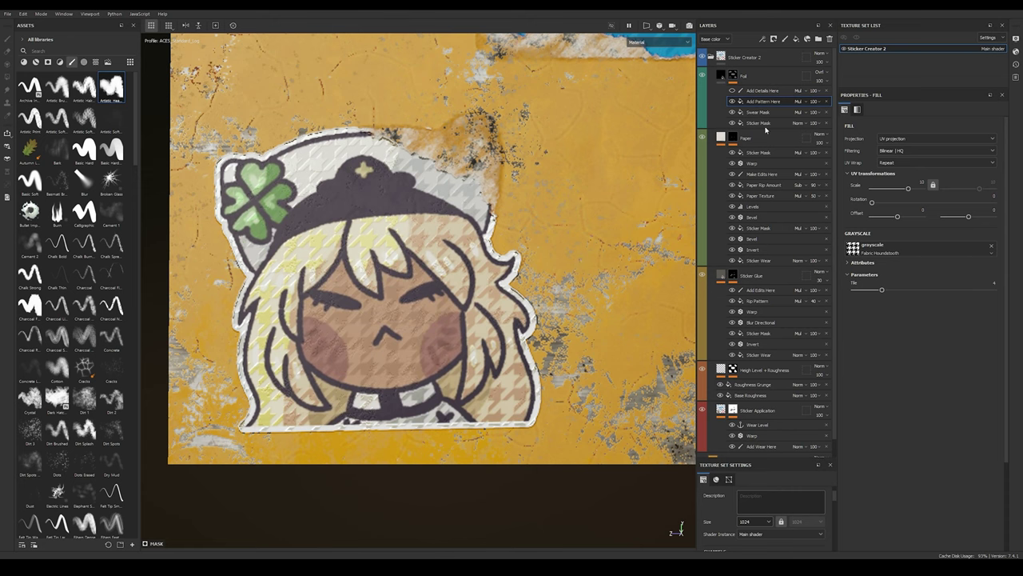
- Replace the foil mask's pattern with the Fabric Square Center texture and check it on the character sticker
left_click(929, 253)
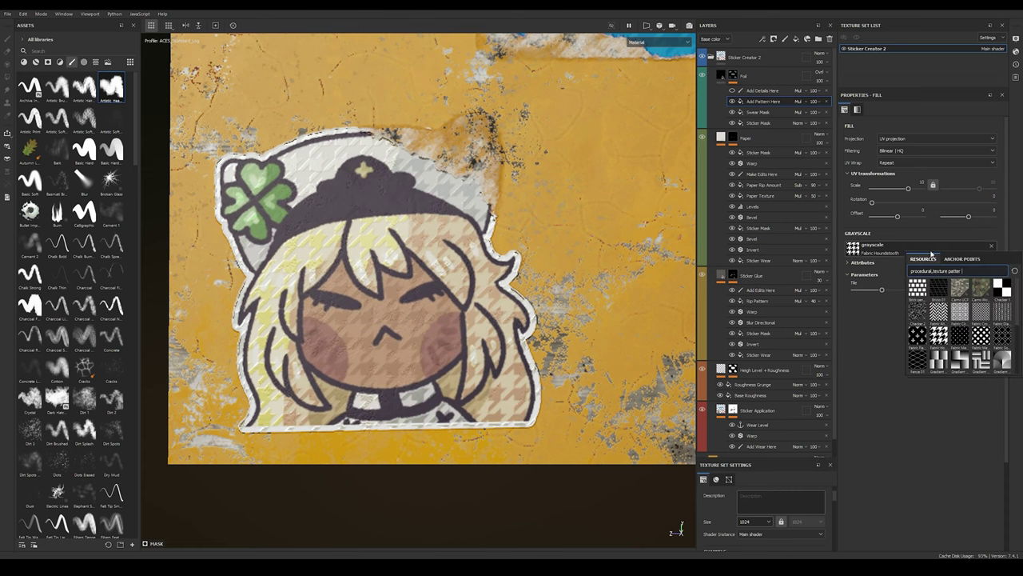
left_click(1000, 335)
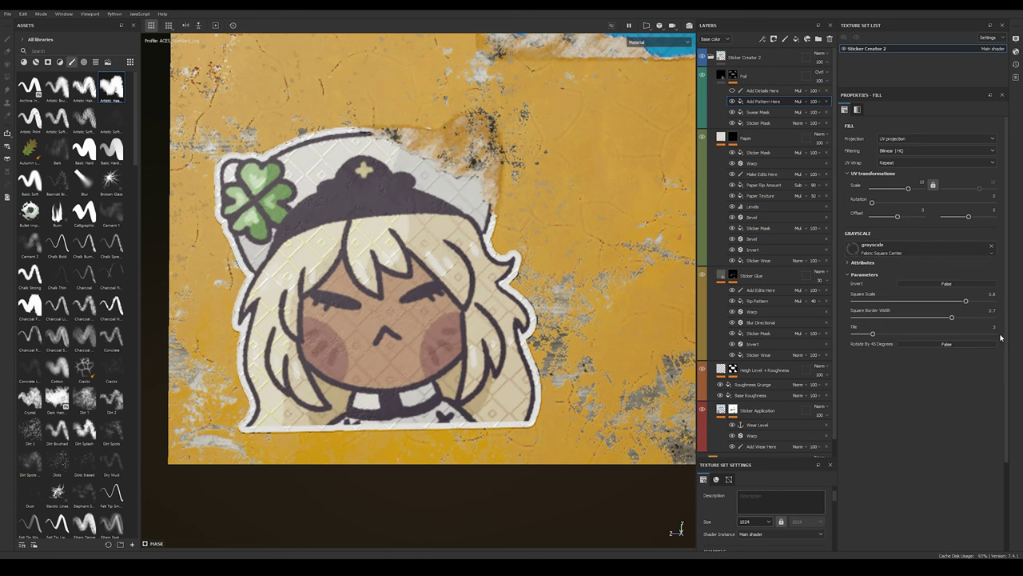
mouse_move(520, 224)
left_mouse_down("alt")
mouse_move(528, 228)
mouse_move(502, 222)
left_mouse_up("alt")
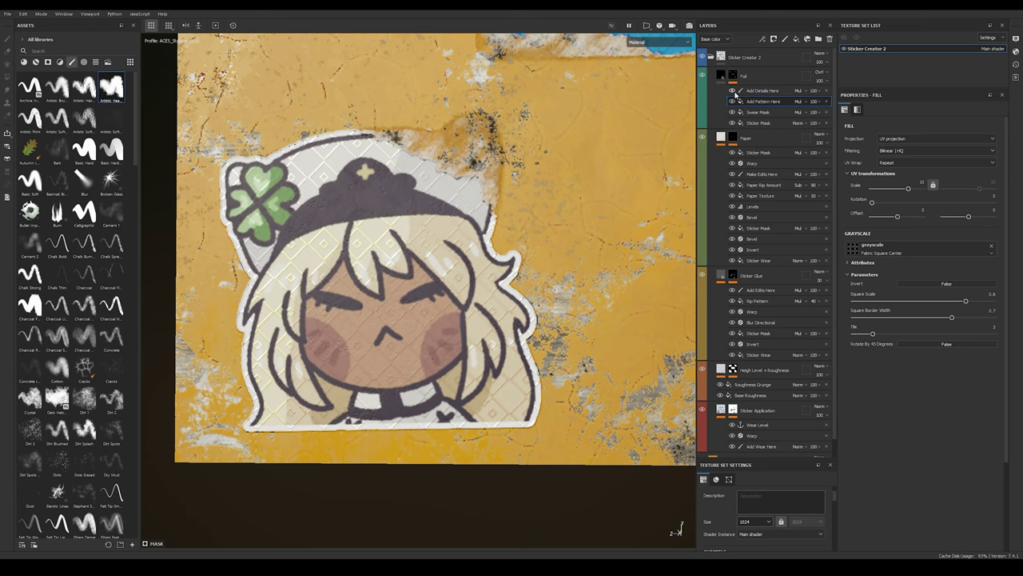
- Enable the Foil mask's Add Details Here paint effect and paint black over the character's face with a brush size of about 6.6
left_click(762, 91)
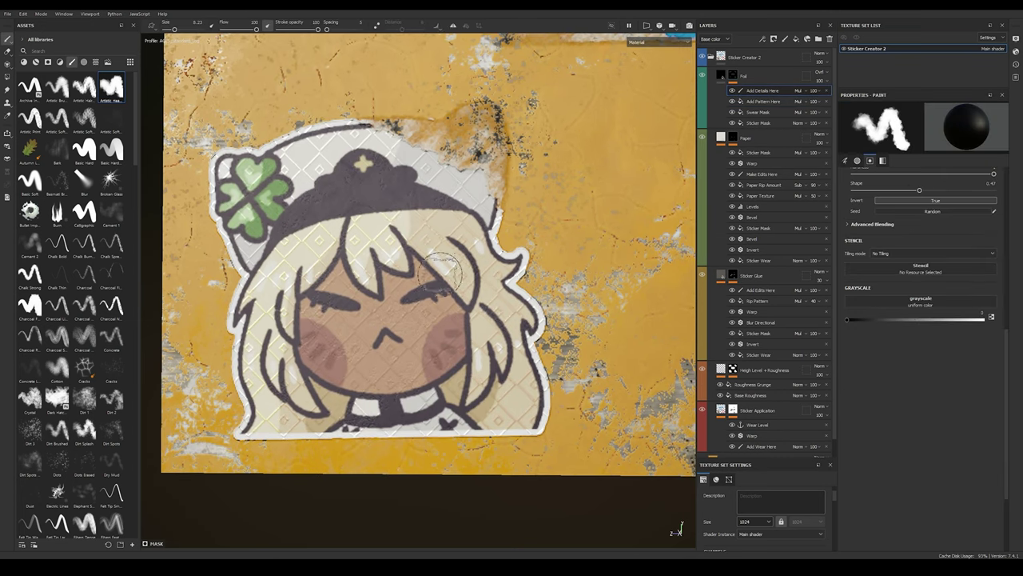
scroll(422, 250, "up", 2)
right_click_drag(397, 307, 379, 302, "ctrl")
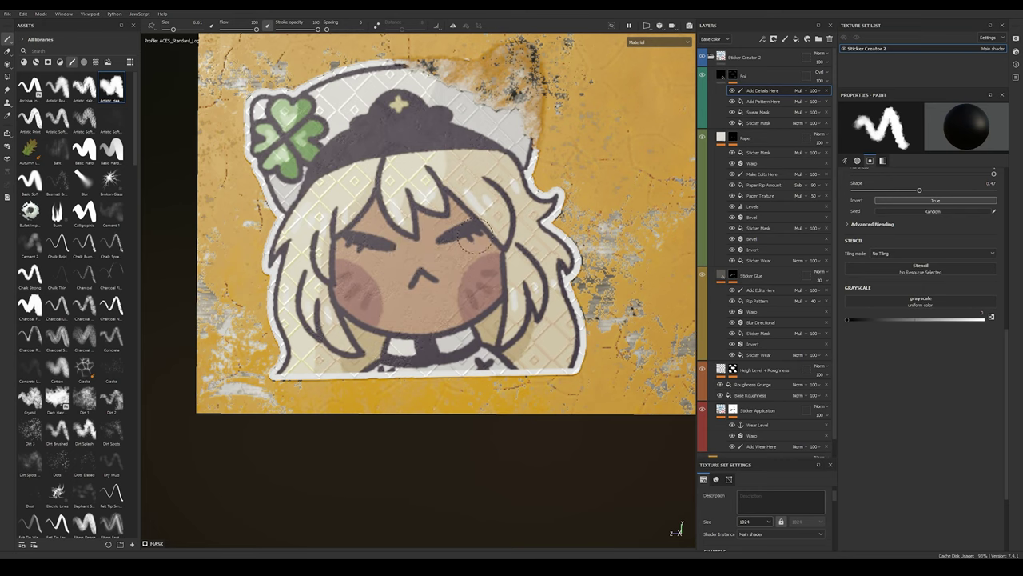
- Enlarge the brush to about 28 and paint black over the HELLO and warning stickers to mask out their foil pattern
left_click_drag(440, 277, 409, 254, "alt")
scroll(410, 254, "down", 3)
middle_click_drag(409, 254, 311, 368, "alt")
scroll(383, 264, "down", 4)
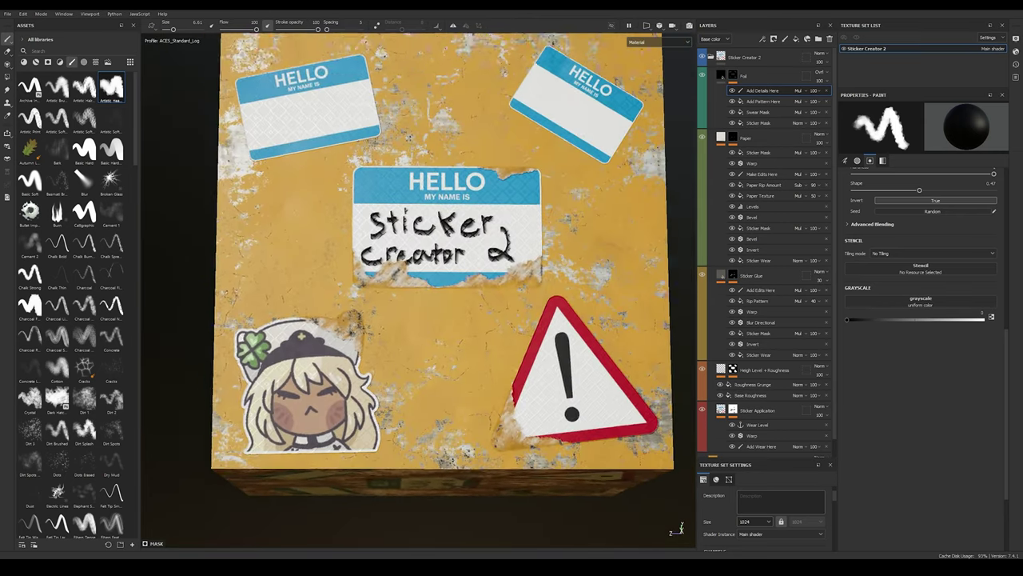
key("bracketright")
key("bracketright")
key("bracketright")
key("bracketright")
key("bracketright")
key("bracketright")
key("bracketright")
key("bracketright")
mouse_move(403, 226)
middle_mouse_down("alt")
mouse_move(402, 270)
mouse_move(389, 264)
middle_mouse_up("alt")
mouse_move(270, 145)
left_mouse_down()
mouse_move(242, 160)
mouse_move(361, 177)
left_mouse_up()
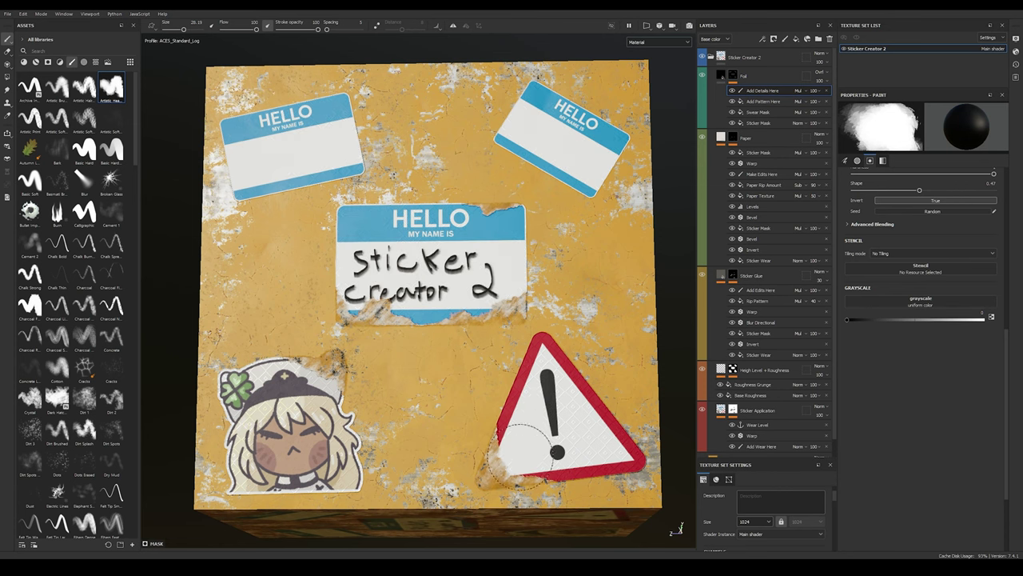
- Examine the finished stickers on the cube from several angles, checking how the foil catches the light on the character sticker
left_click_drag(606, 441, 530, 406, "alt")
scroll(512, 383, "down", 2)
mouse_move(474, 318)
left_mouse_down("alt")
mouse_move(435, 344)
mouse_move(504, 336)
left_mouse_up("alt")
scroll(435, 344, "up", 1)
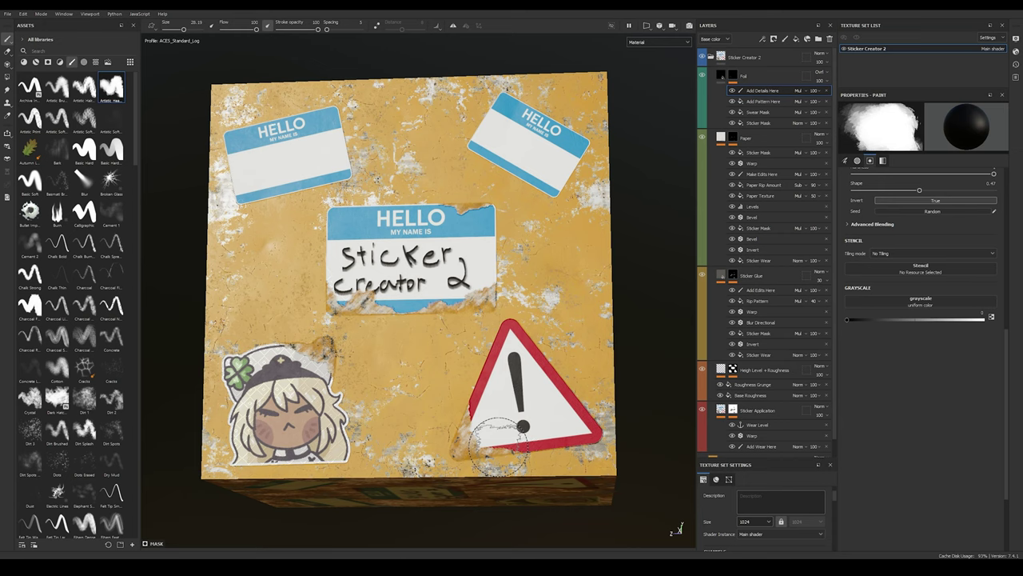
scroll(423, 336, "up", 3)
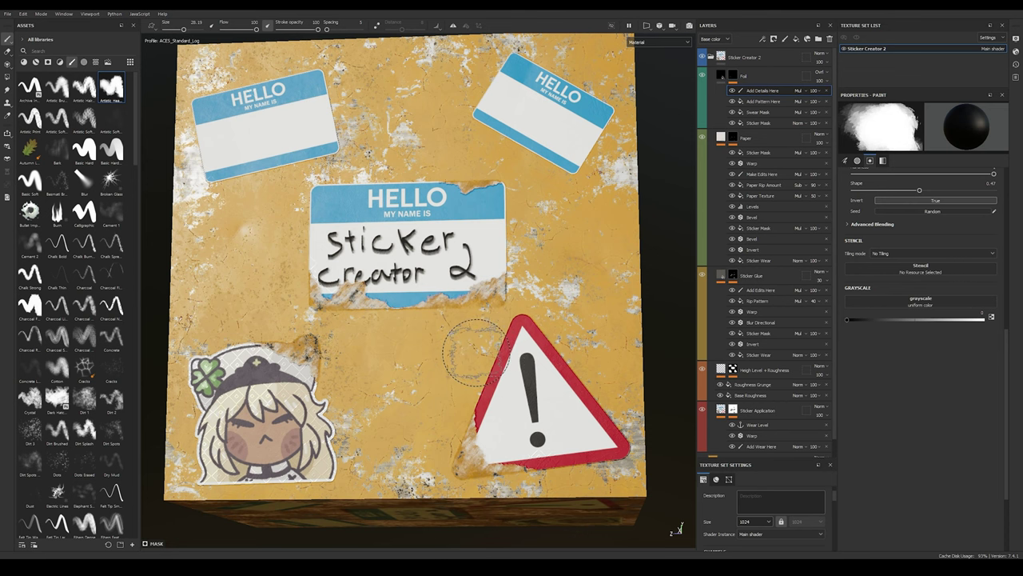
left_click_drag(476, 351, 463, 327, "alt")
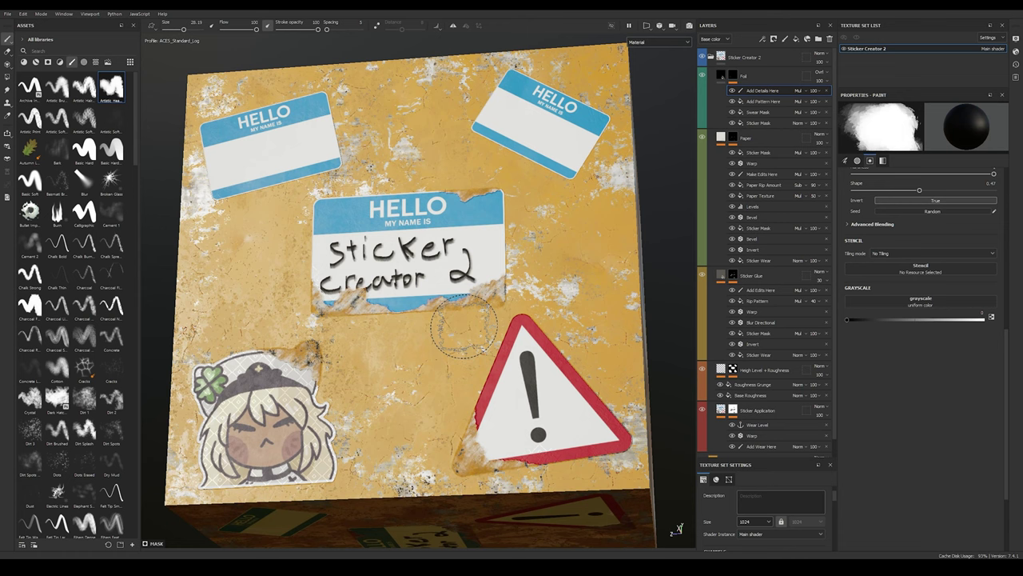
mouse_move(416, 347)
left_mouse_down("alt")
mouse_move(413, 292)
mouse_move(431, 342)
left_mouse_up("alt")
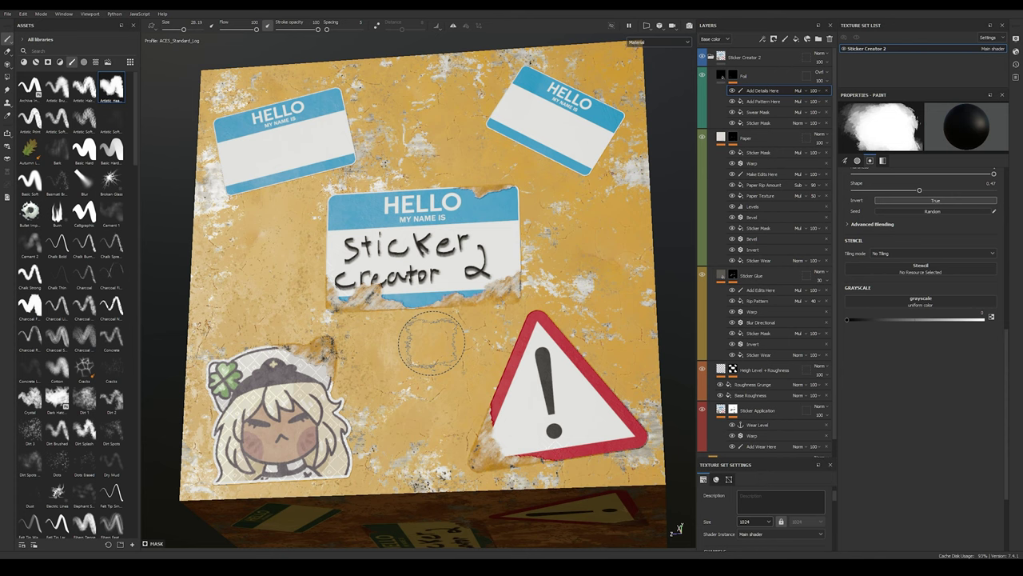
left_click_drag(434, 331, 368, 326, "alt")
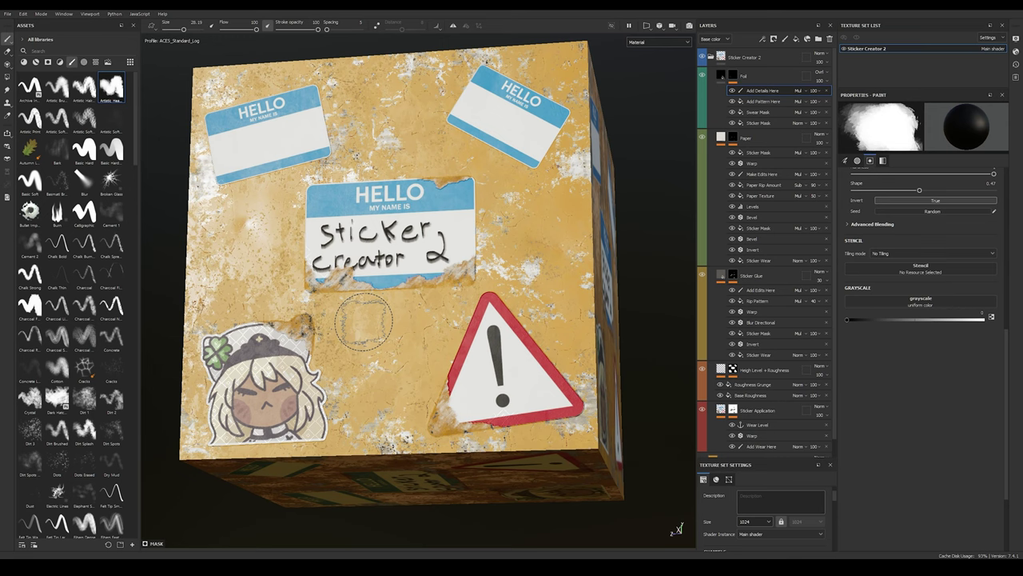
mouse_move(364, 320)
left_mouse_down("alt")
mouse_move(420, 352)
mouse_move(411, 347)
mouse_move(411, 361)
mouse_move(383, 350)
mouse_move(411, 364)
mouse_move(424, 351)
left_mouse_up("alt")
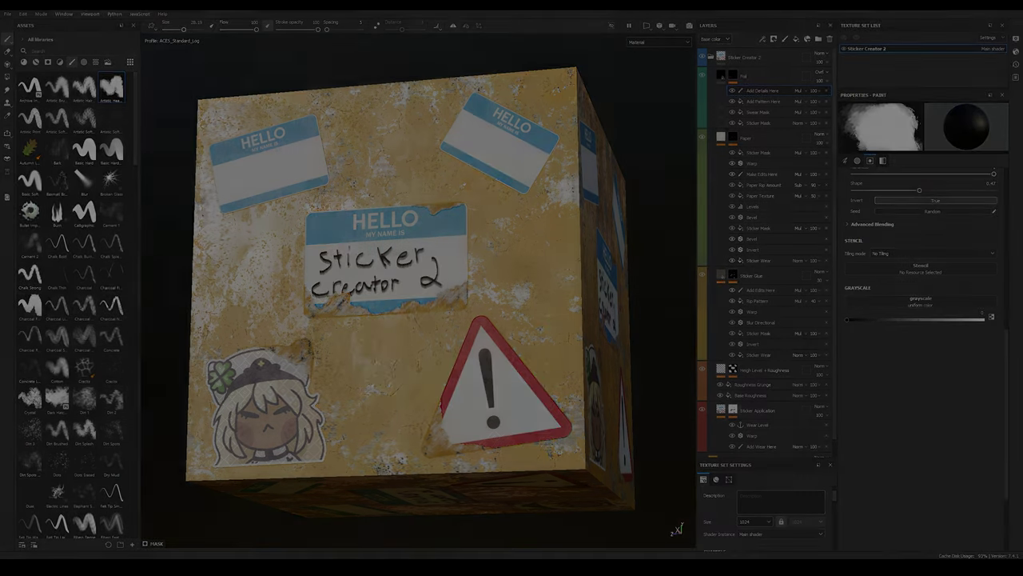